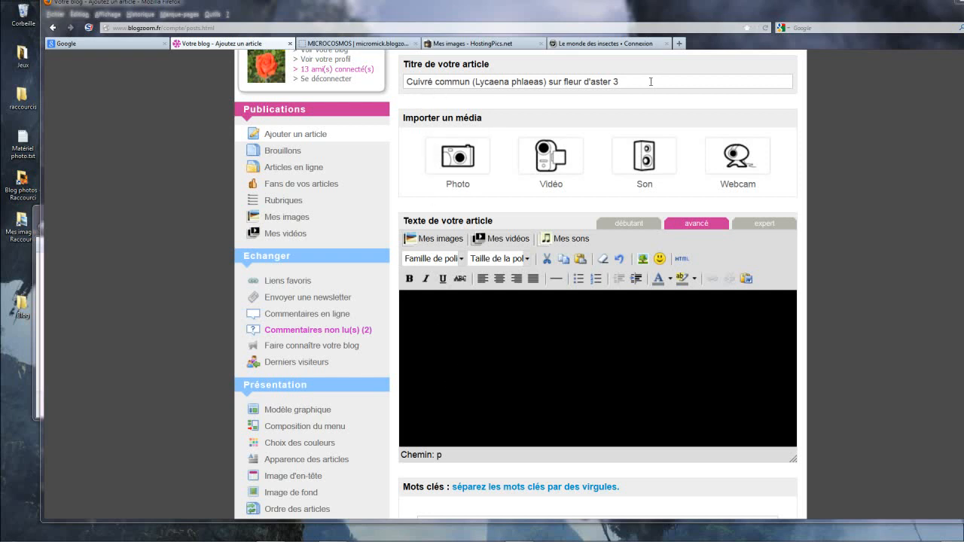
Step: Open the Lepidopteres Papillons folder inside Insectes in the article's image gallery
click(441, 240)
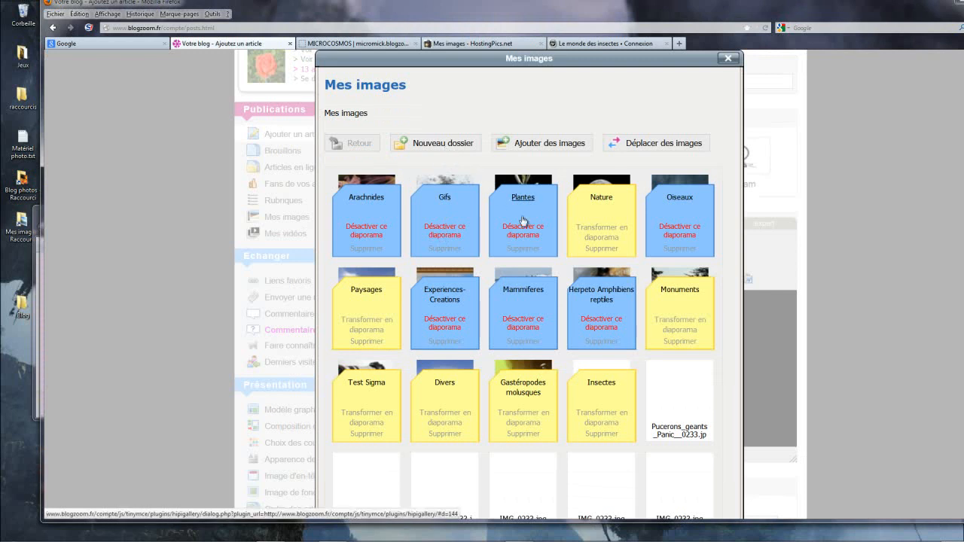
click(600, 384)
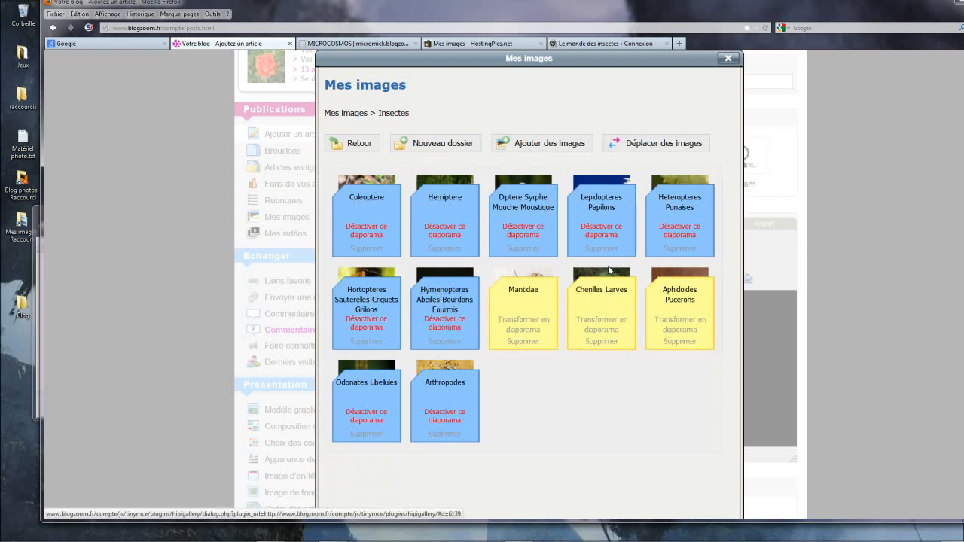
click(602, 205)
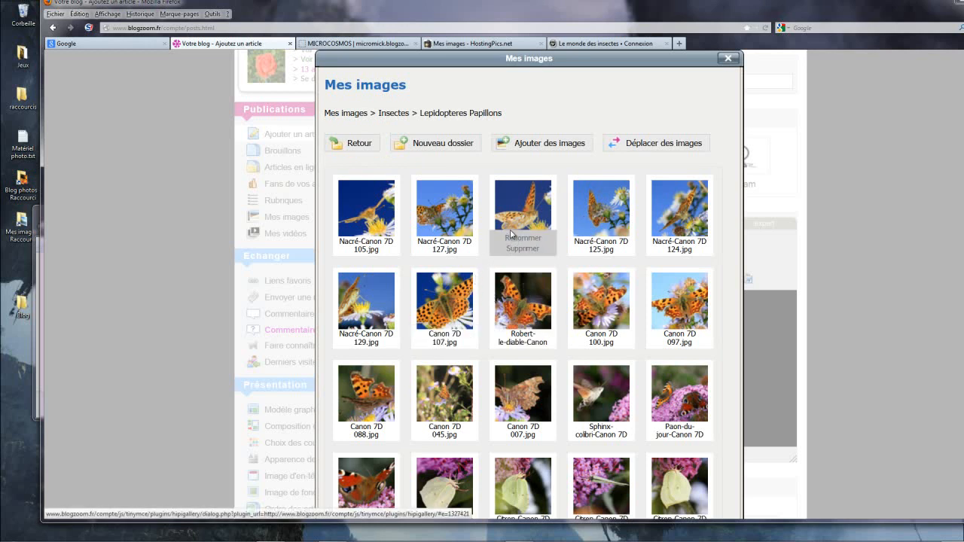
Step: Start adding images, open the Blog folder inside Blog photos, and show its photos as very large icons in a widened file window
click(549, 143)
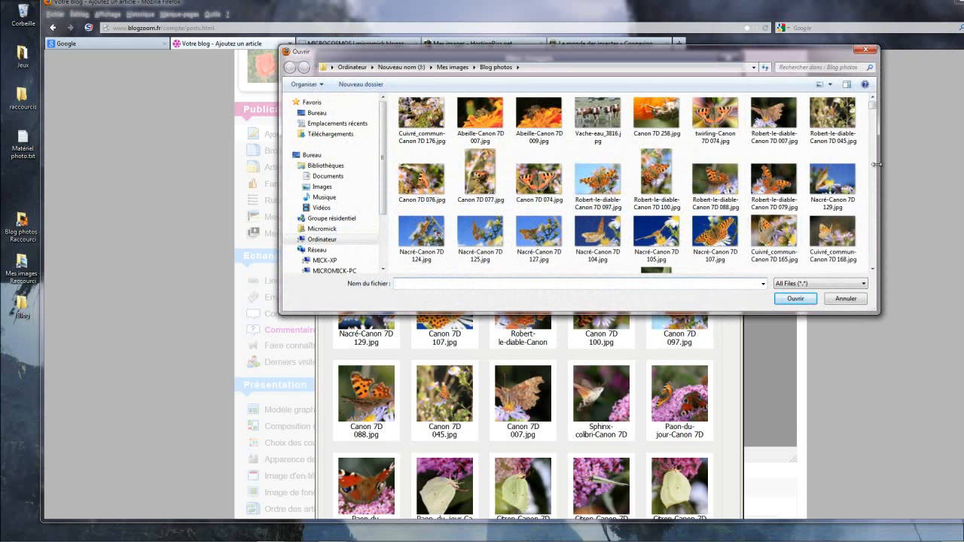
drag(874, 110, 870, 267)
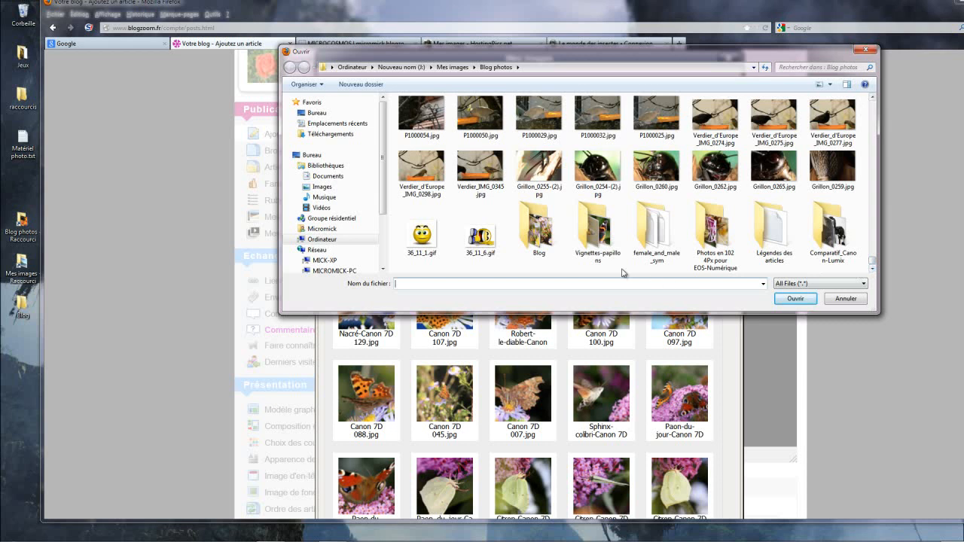
double_click(539, 239)
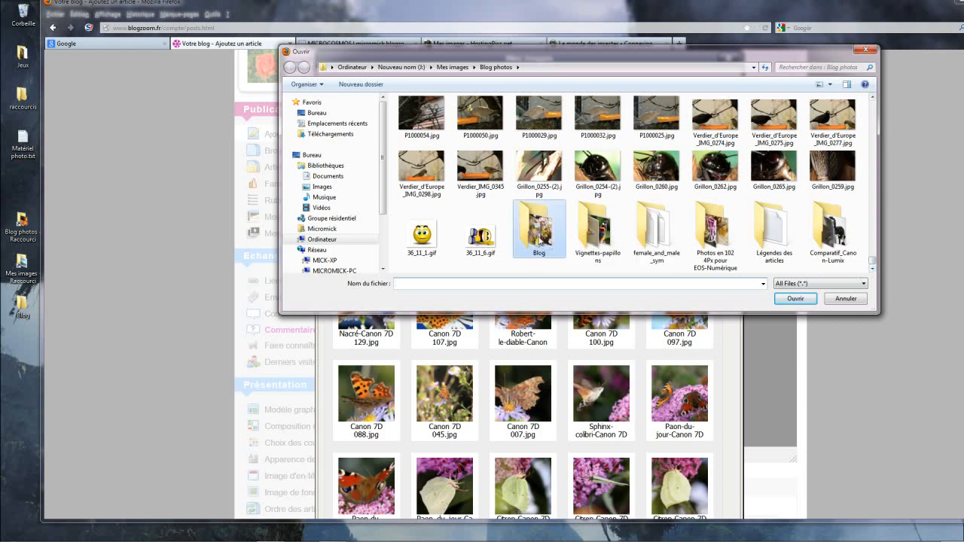
click(829, 84)
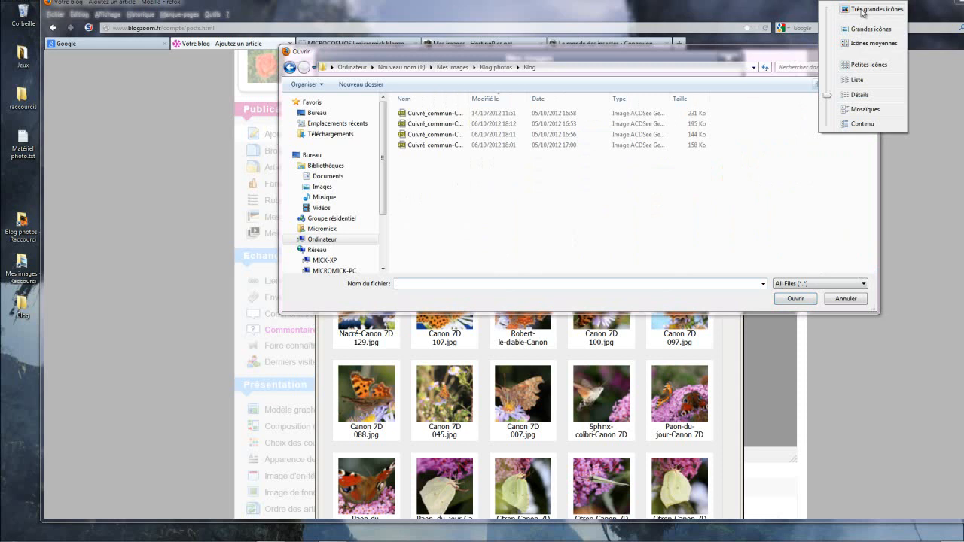
click(862, 11)
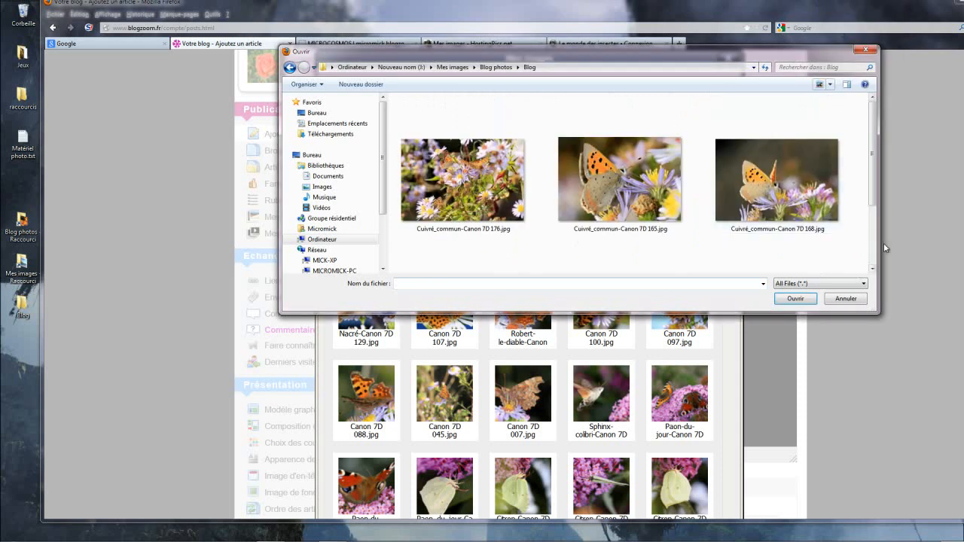
drag(880, 242, 963, 242)
drag(830, 54, 720, 42)
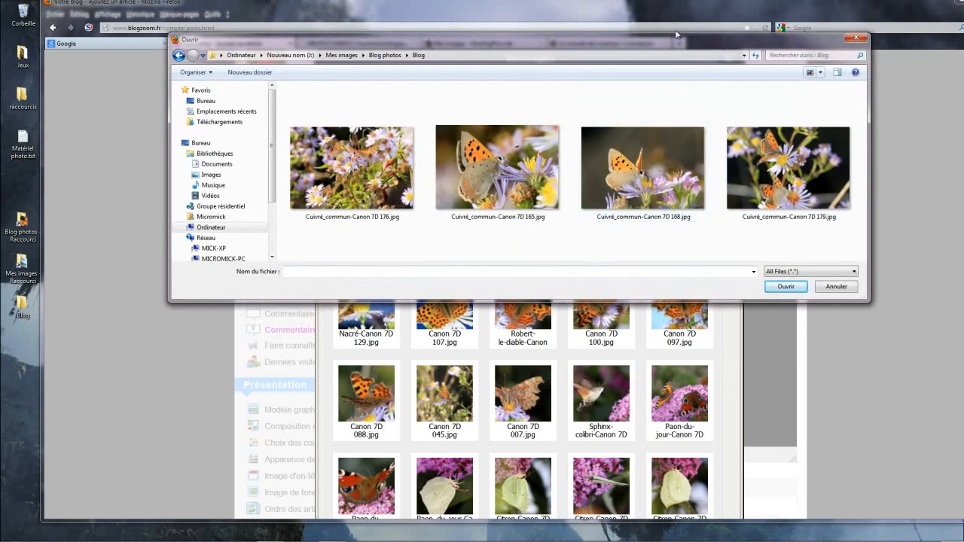
drag(671, 39, 522, 12)
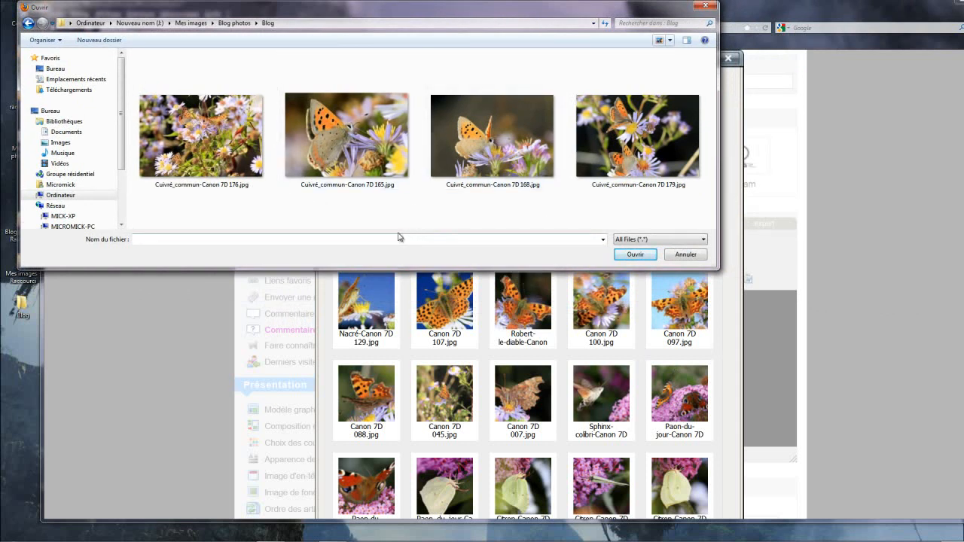
Step: Upload the four photos Cuivré_commun-Canon 7D 176, 165, 168 and 179 to the Lepidopteres Papillons folder
click(206, 154)
ctrl+click(350, 143)
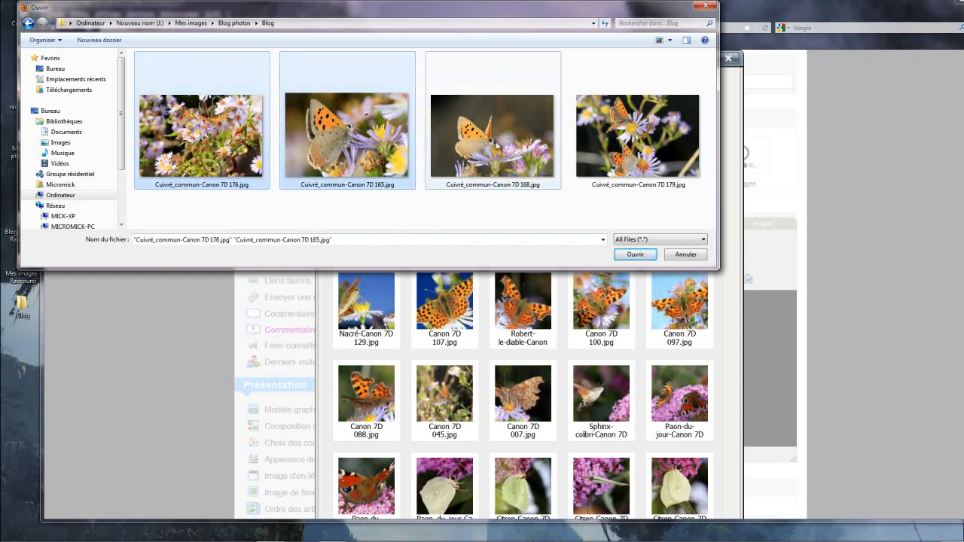
ctrl+click(499, 146)
ctrl+click(596, 148)
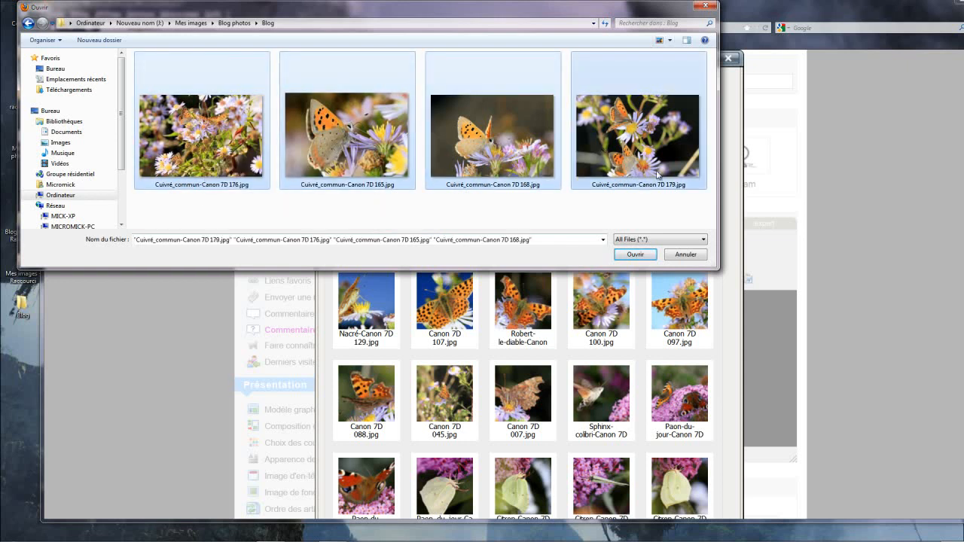
click(636, 256)
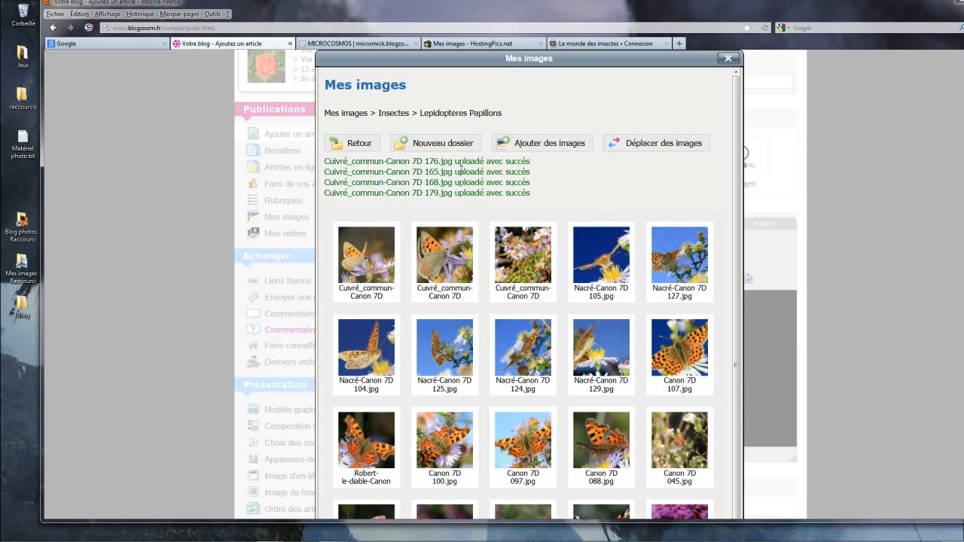
Step: Reload the Lepidopteres Papillons folder and insert the Cuivré_commun-Canon 7D 176 photo into the article at grande (640px) size
mouse_move(506, 251)
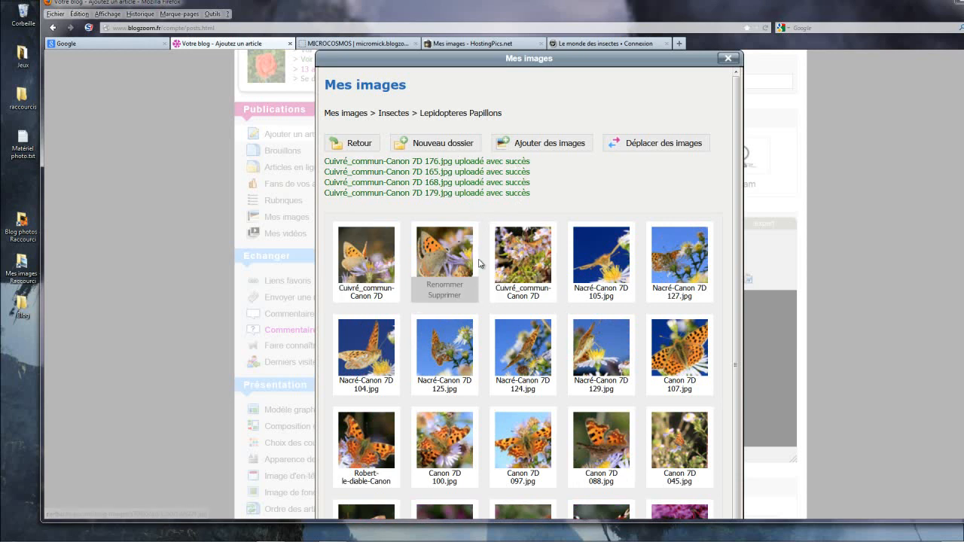
click(358, 145)
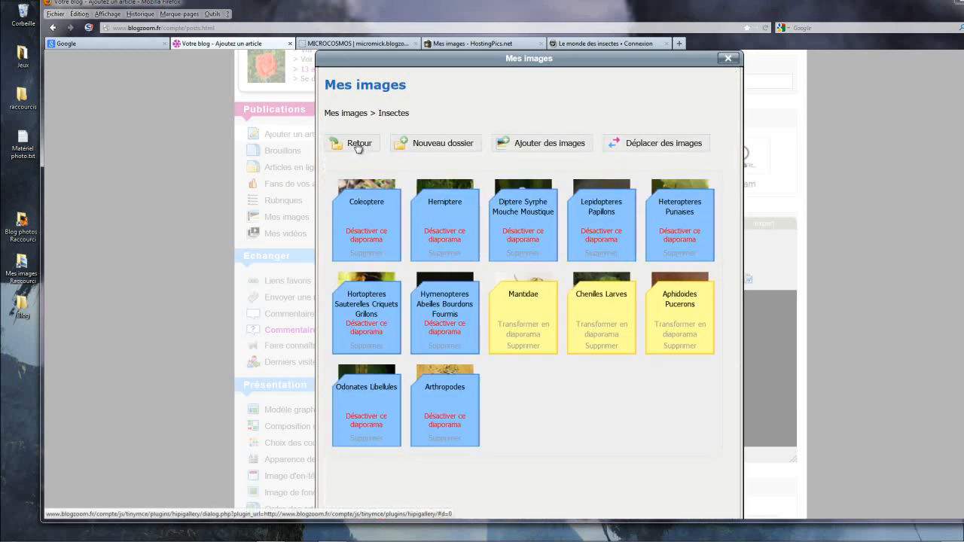
click(600, 216)
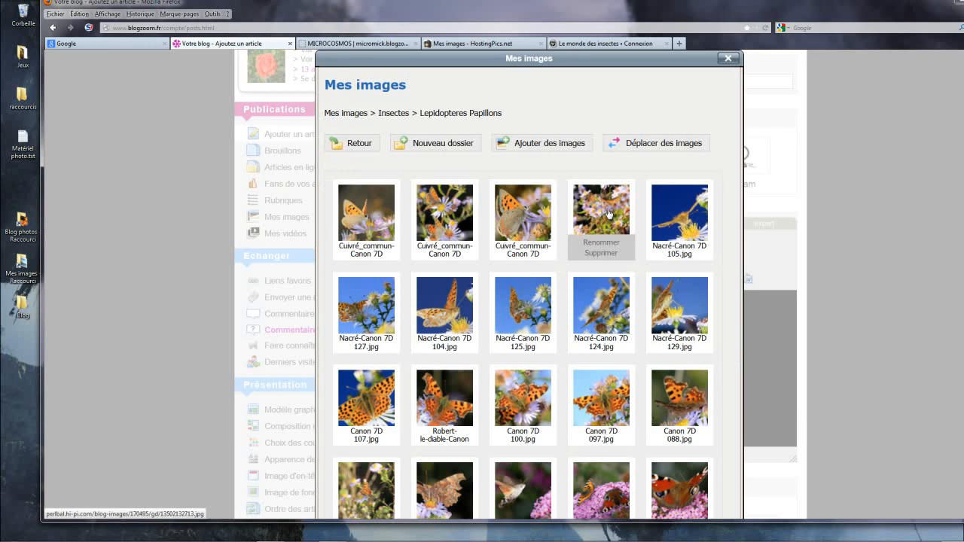
click(608, 213)
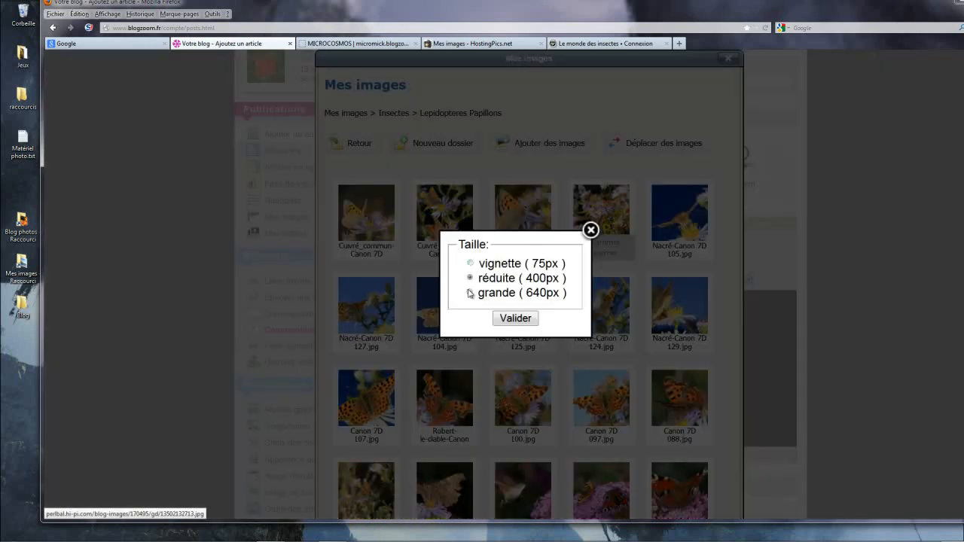
click(469, 293)
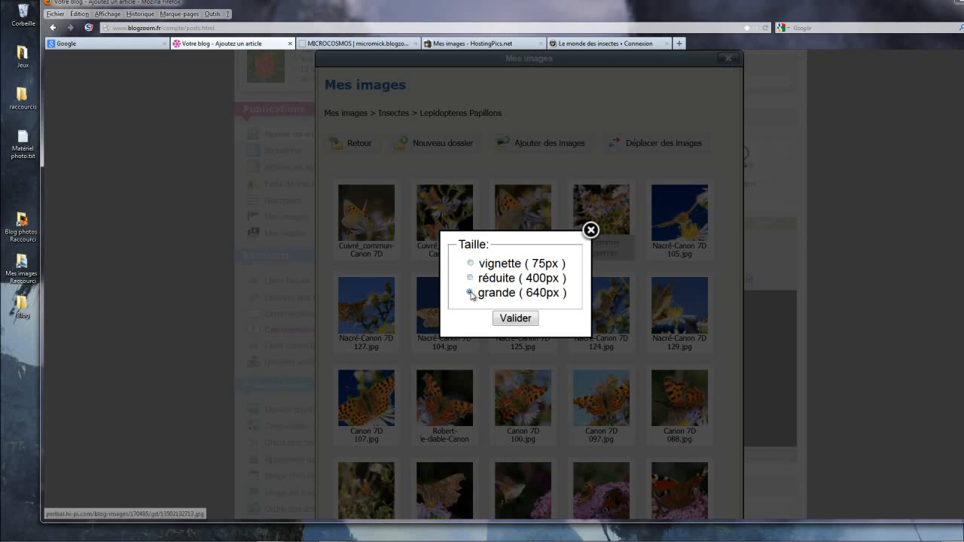
click(531, 319)
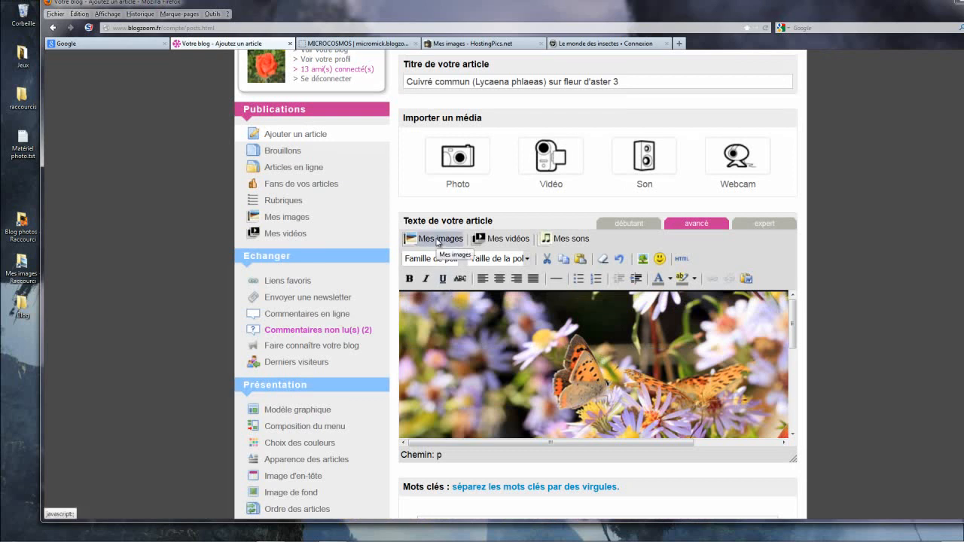
Step: Insert the Cuivré_commun-Canon 7D 179 photo from Insectes > Lepidopteres Papillons into the article at grande (640px) size
click(437, 239)
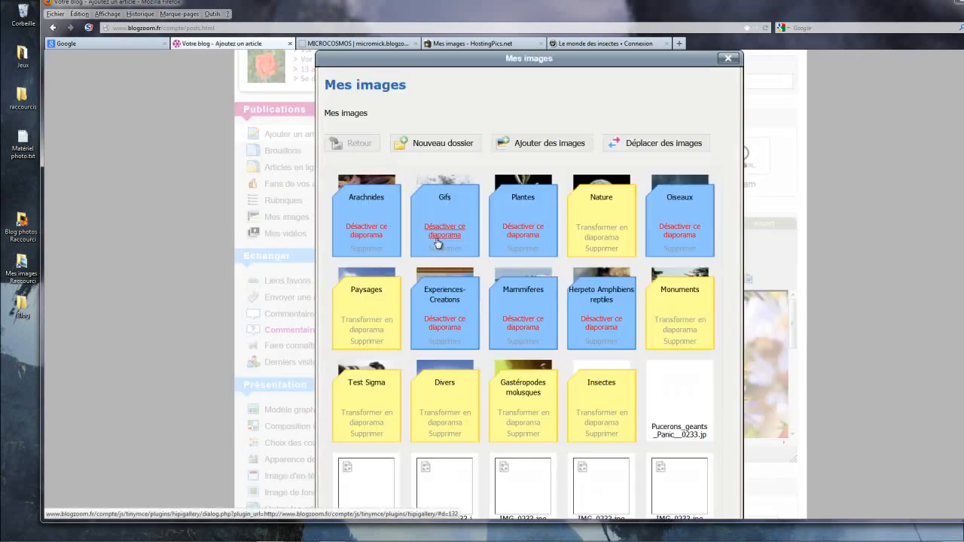
click(601, 394)
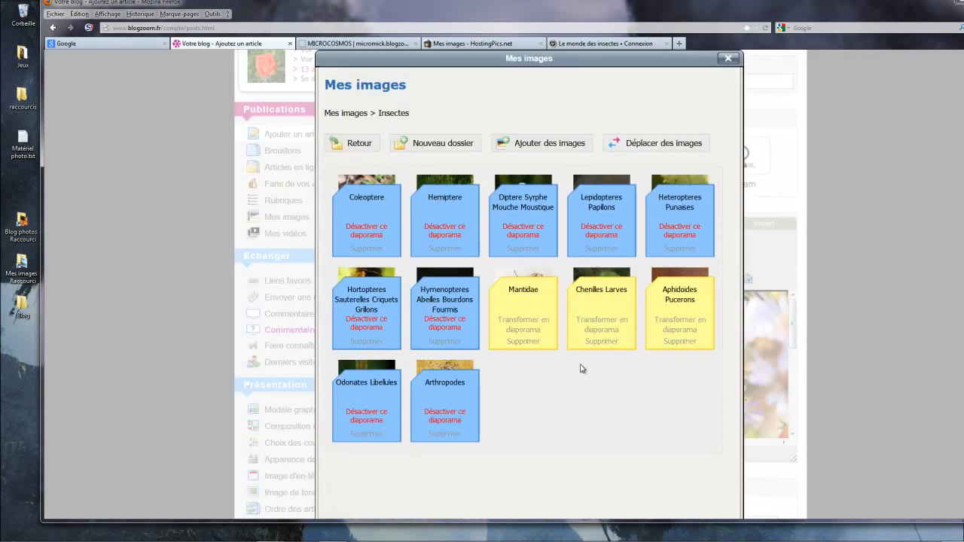
click(608, 213)
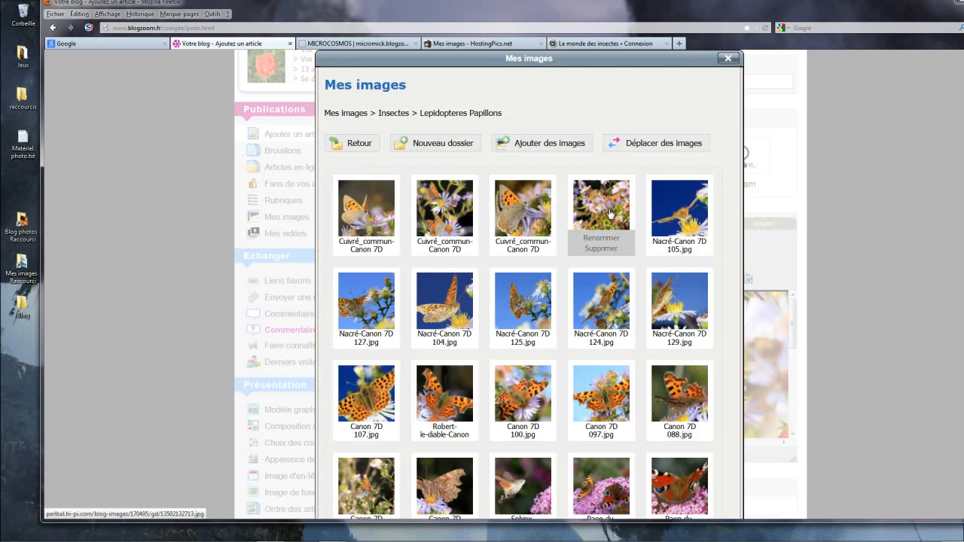
click(444, 214)
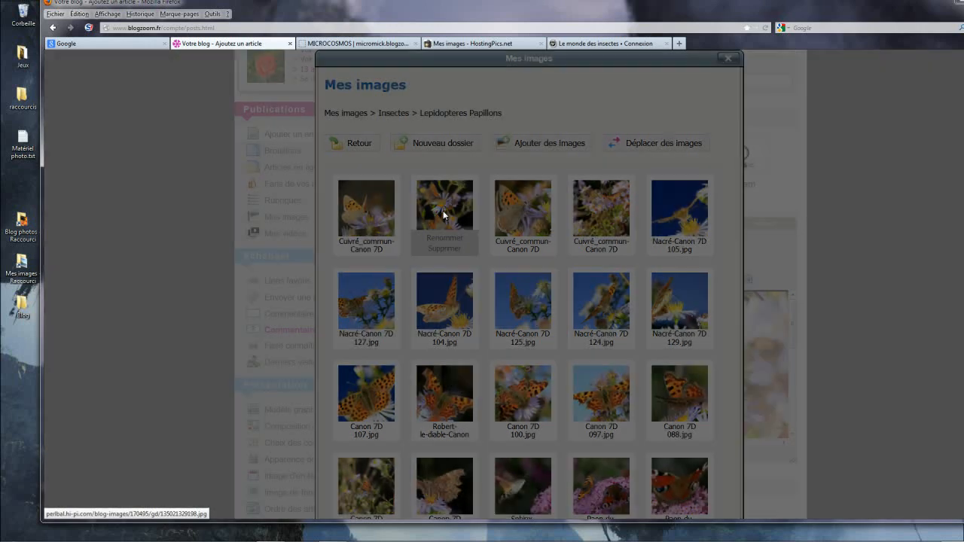
click(470, 293)
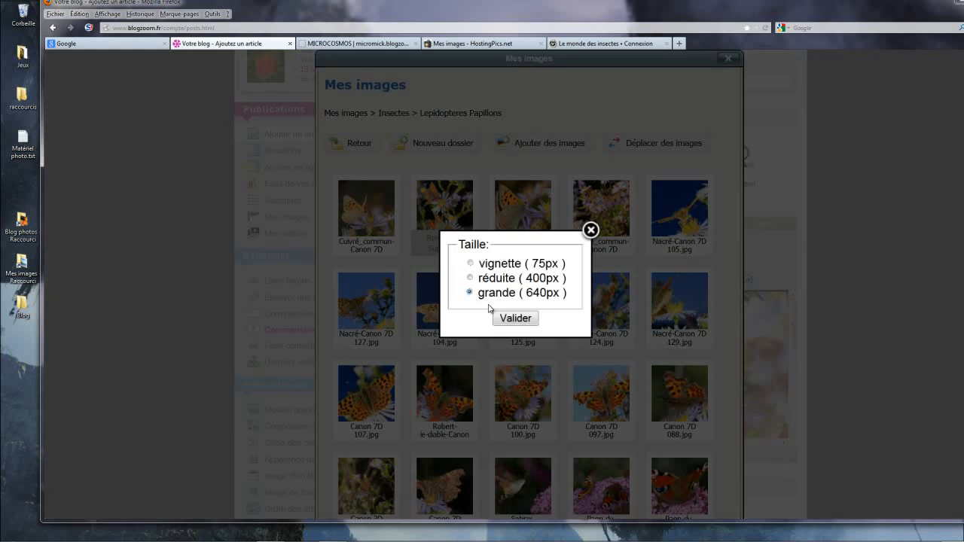
click(509, 320)
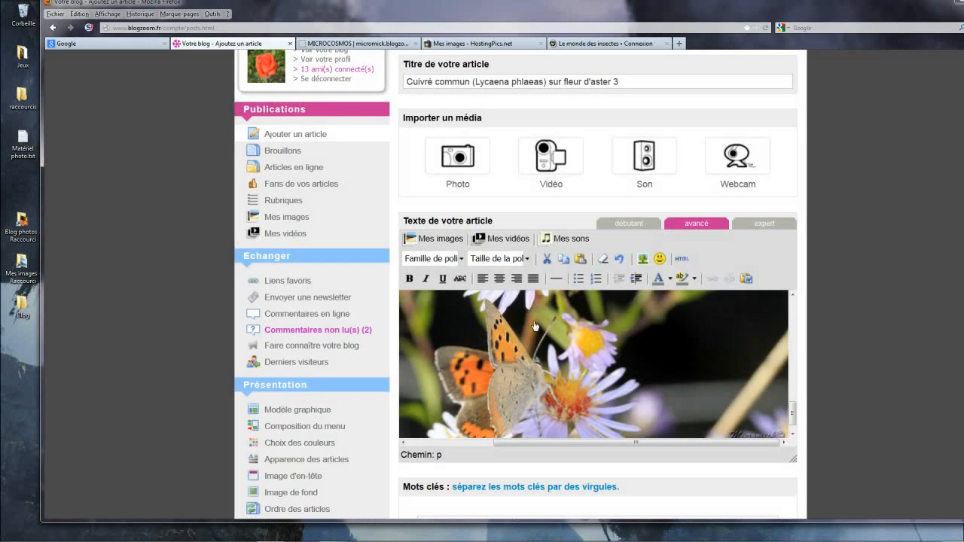
Step: Insert the Cuivré_commun-Canon 7D 168 photo from Insectes > Lepidopteres Papillons below the second photo at grande (640px) size
mouse_move(792, 413)
mouse_down()
mouse_move(796, 327)
mouse_move(802, 422)
mouse_up()
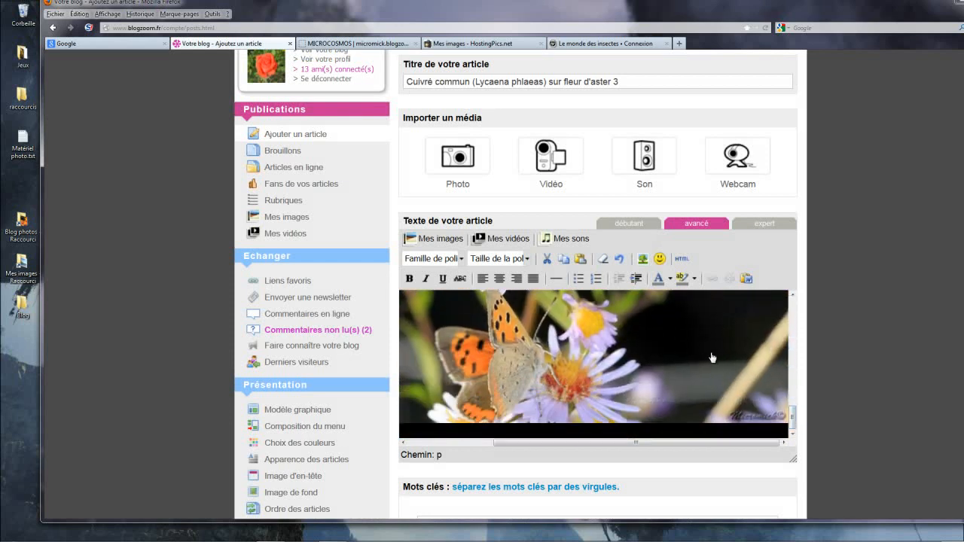
click(436, 241)
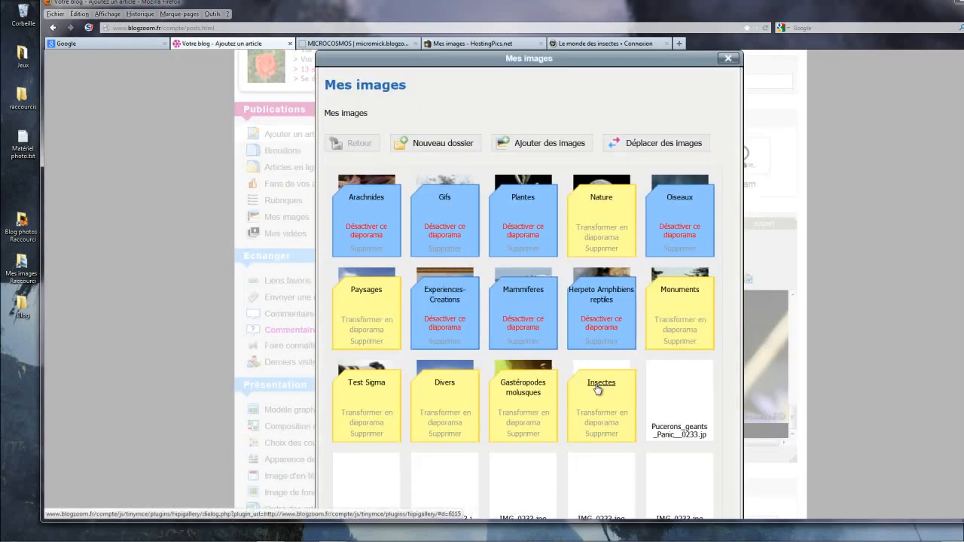
click(597, 397)
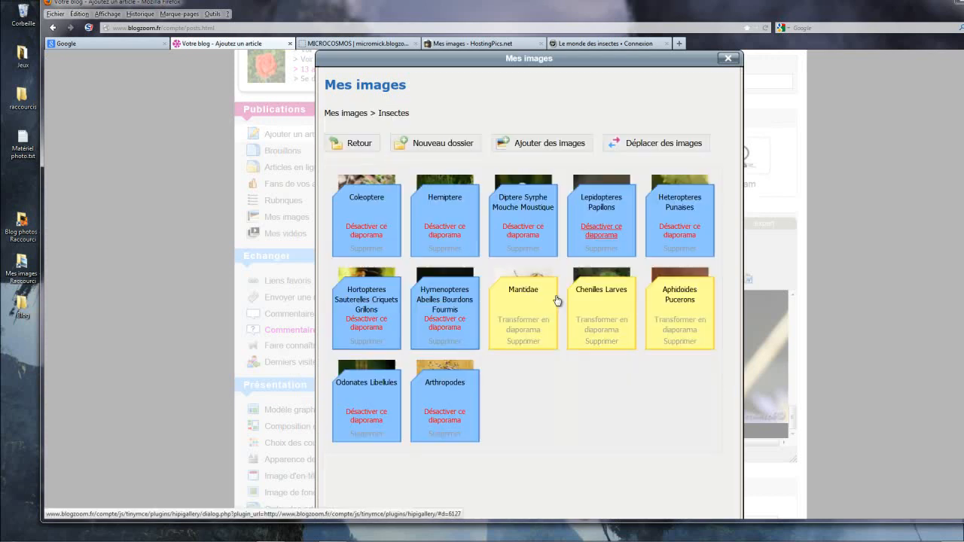
click(603, 208)
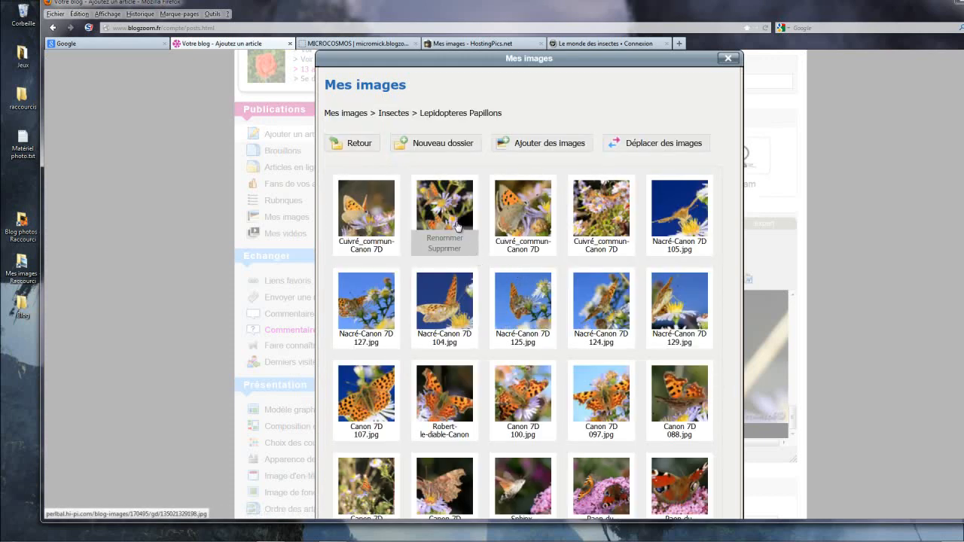
click(376, 216)
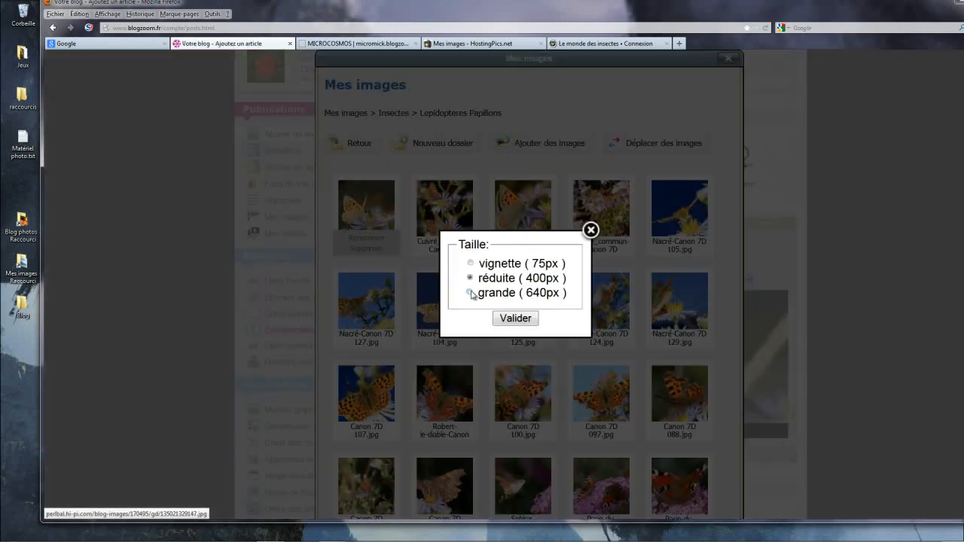
click(515, 318)
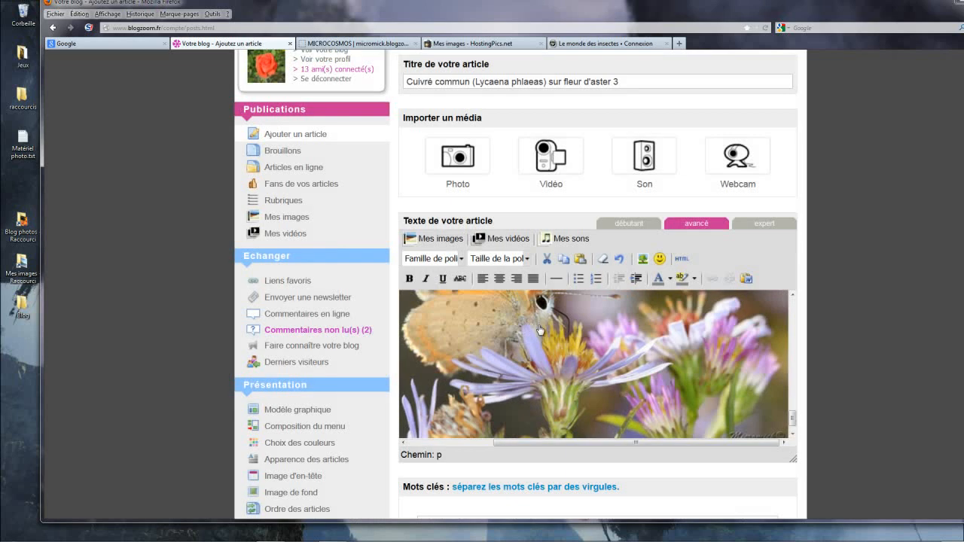
Step: Insert the Cuivré_commun-Canon 7D 165 photo from Insectes > Lepidopteres Papillons as the article's fourth image at grande (640px) size
click(437, 241)
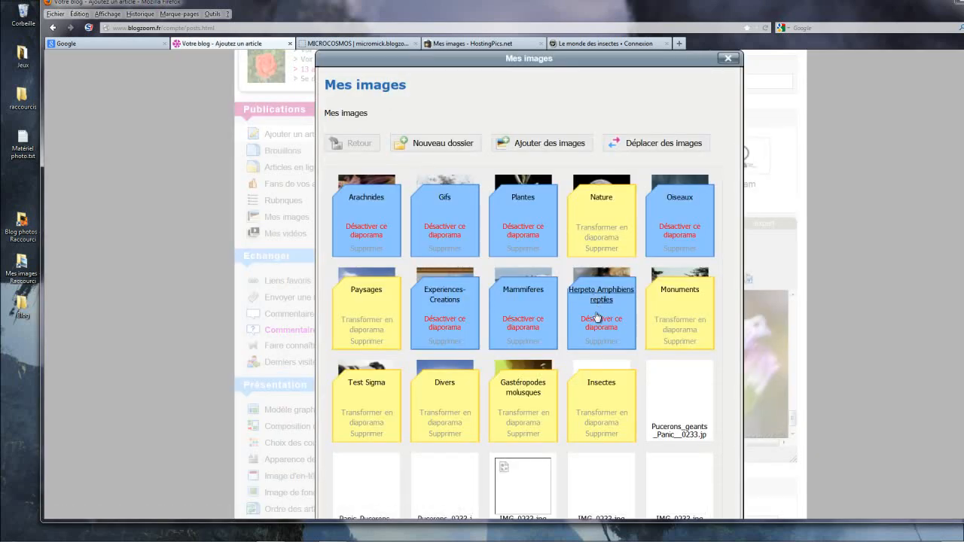
click(593, 393)
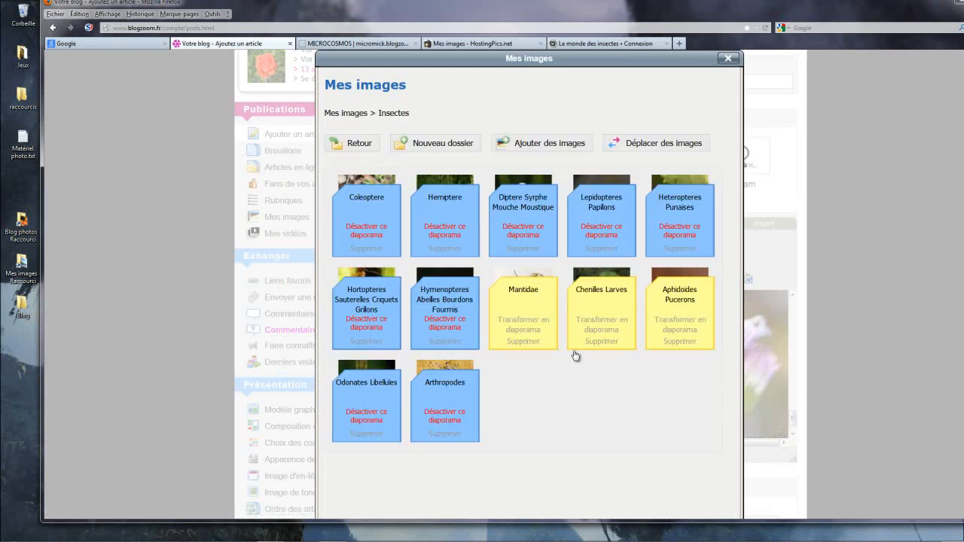
click(597, 212)
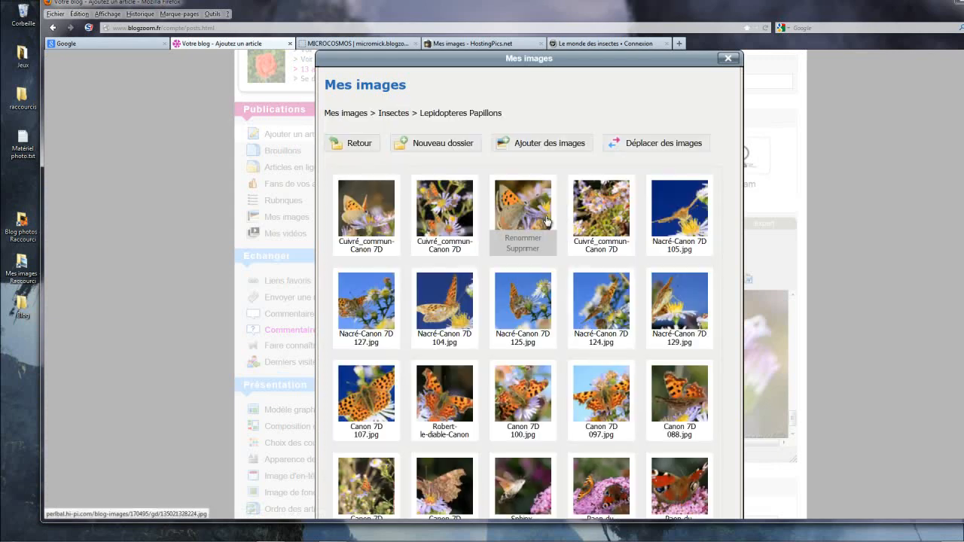
click(528, 213)
click(470, 293)
click(517, 319)
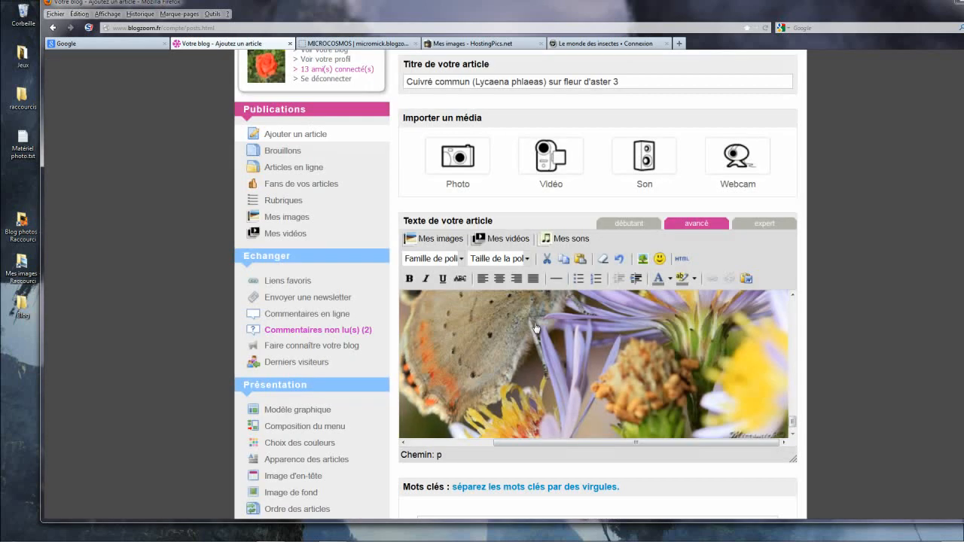
Step: Add several blank lines below the article's fourth photo
drag(790, 416, 793, 368)
drag(792, 351, 792, 305)
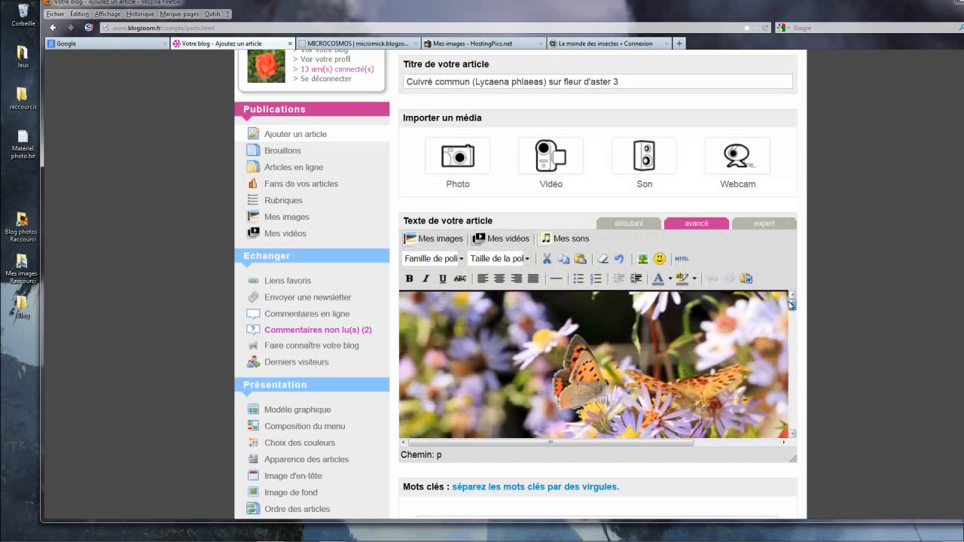
click(711, 339)
drag(790, 306, 794, 431)
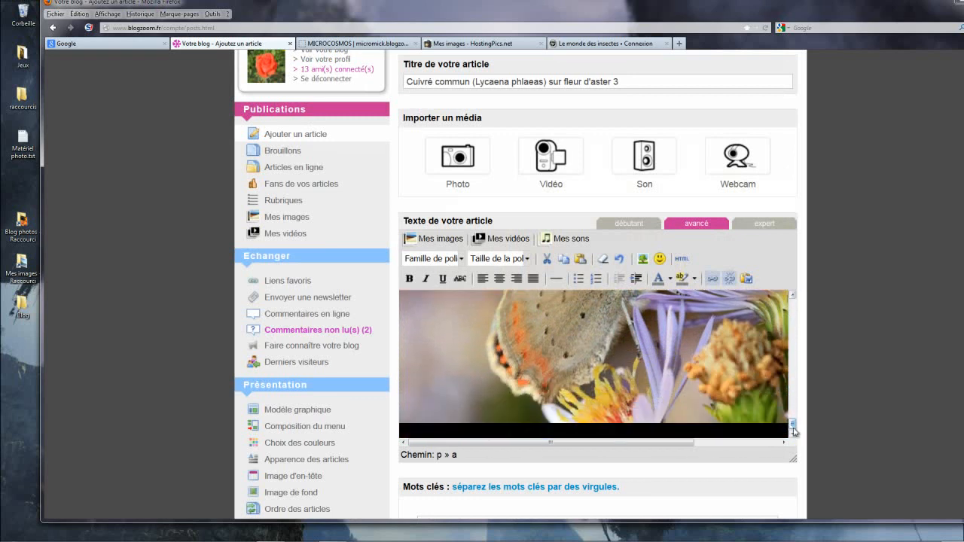
click(672, 432)
key(Return)
key(Return)
key(Return)
key(Return)
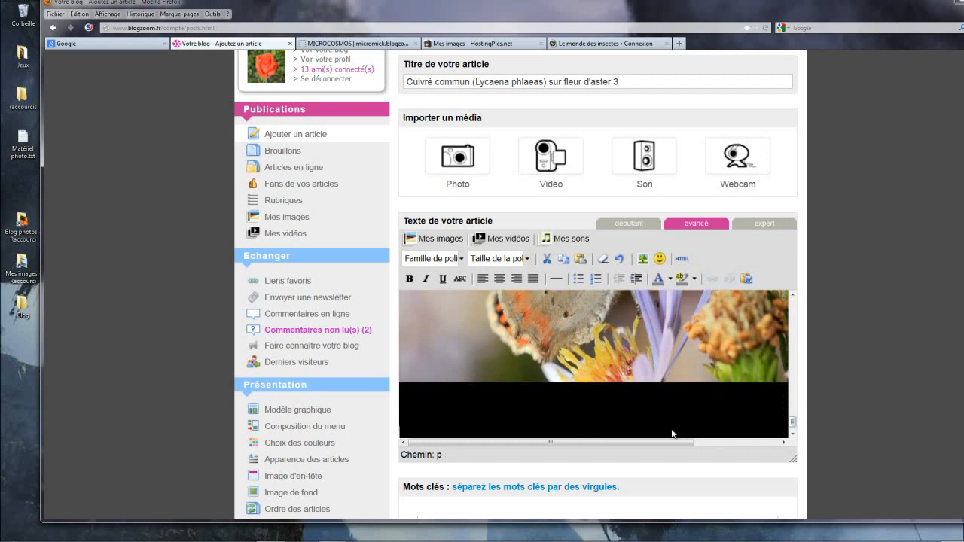
key(Return)
key(Return)
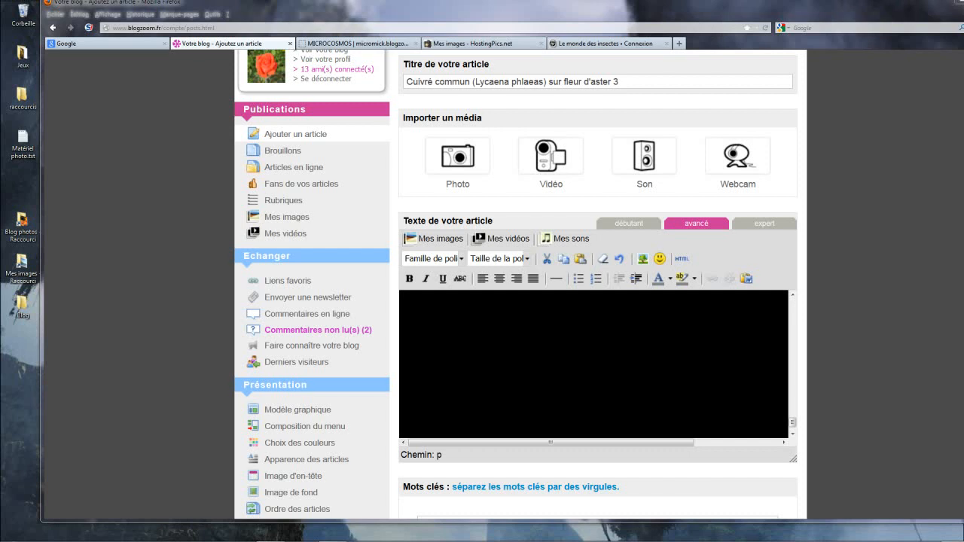
Step: Paste the equipment line "Canon EOS 7D + Canon EF 100mm macro + Flash annulaire Sigma EM-140 DG" below the last photo
click(560, 336)
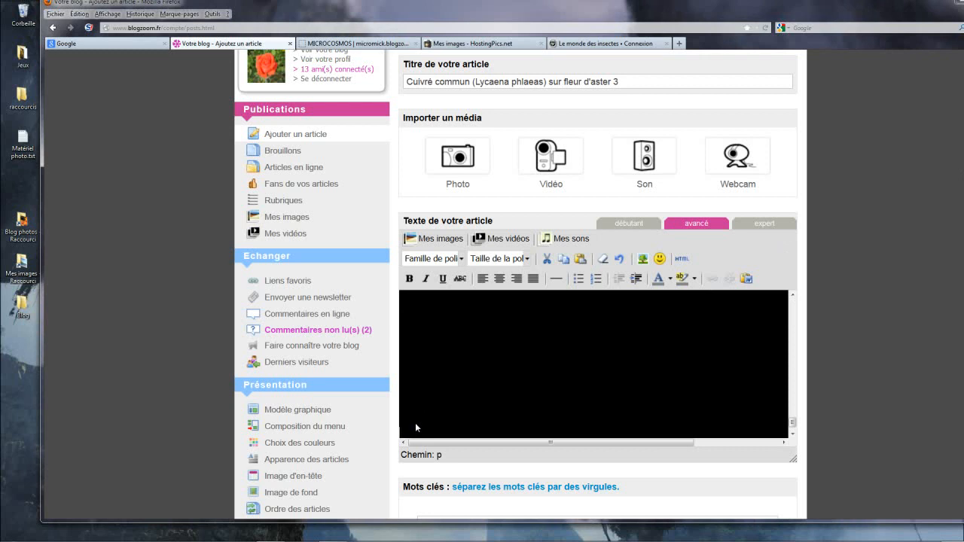
text(+ Canon EF 100mm macro + Flash annulaire DG)
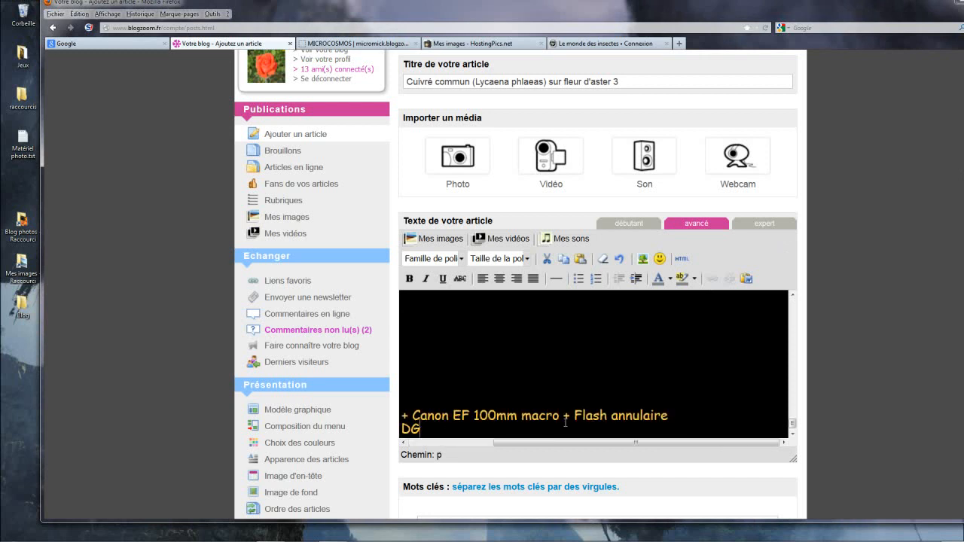
drag(527, 444, 411, 448)
Step: Format the equipment line at size 2 (10pt), centred, in light grey
drag(515, 430, 387, 422)
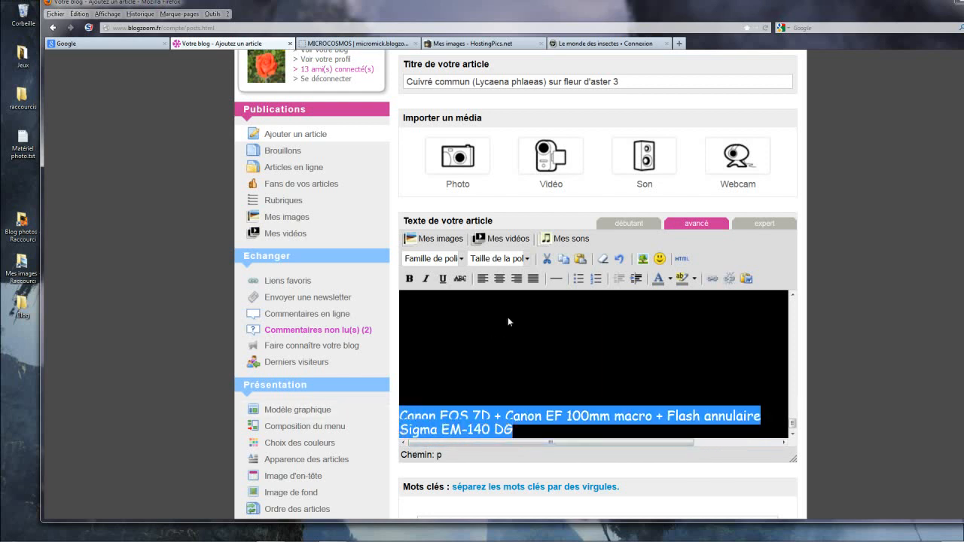
click(527, 259)
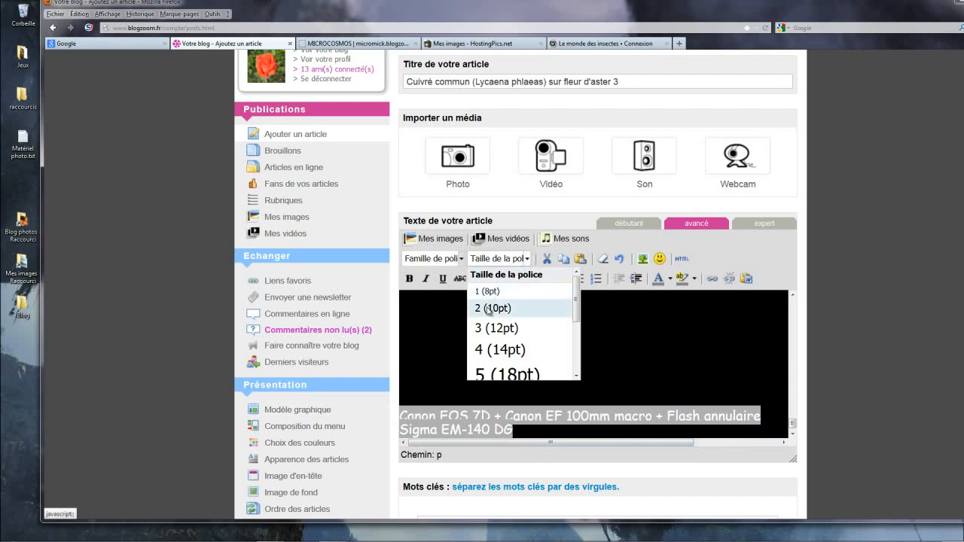
click(491, 308)
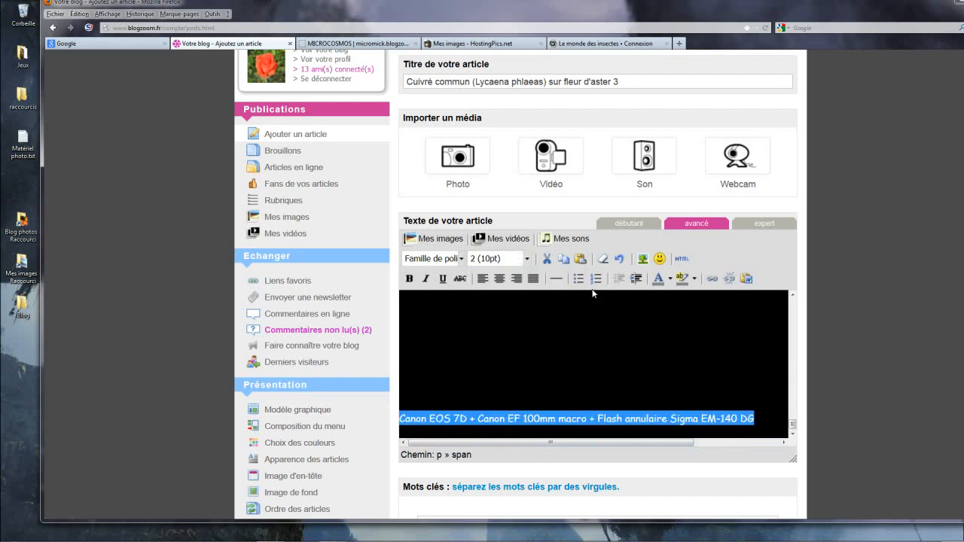
click(501, 280)
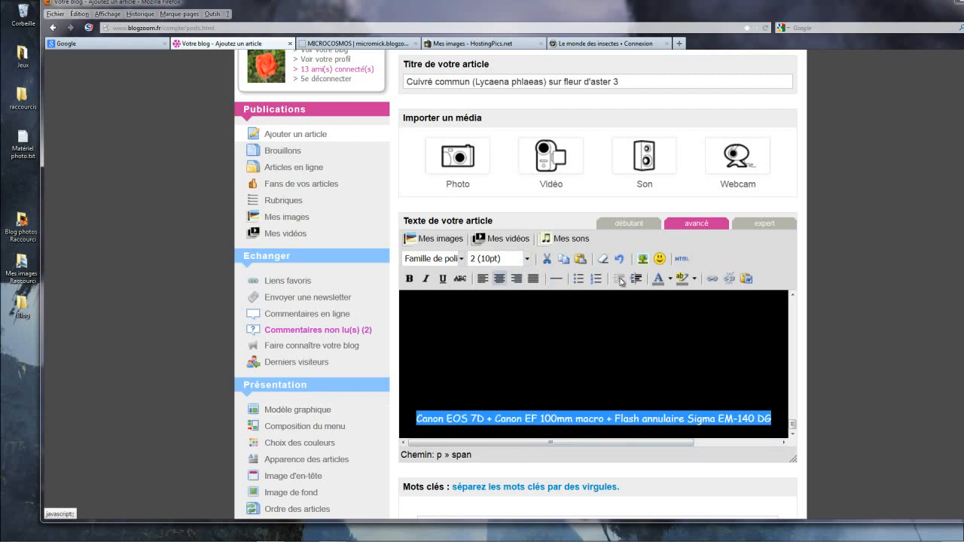
click(670, 278)
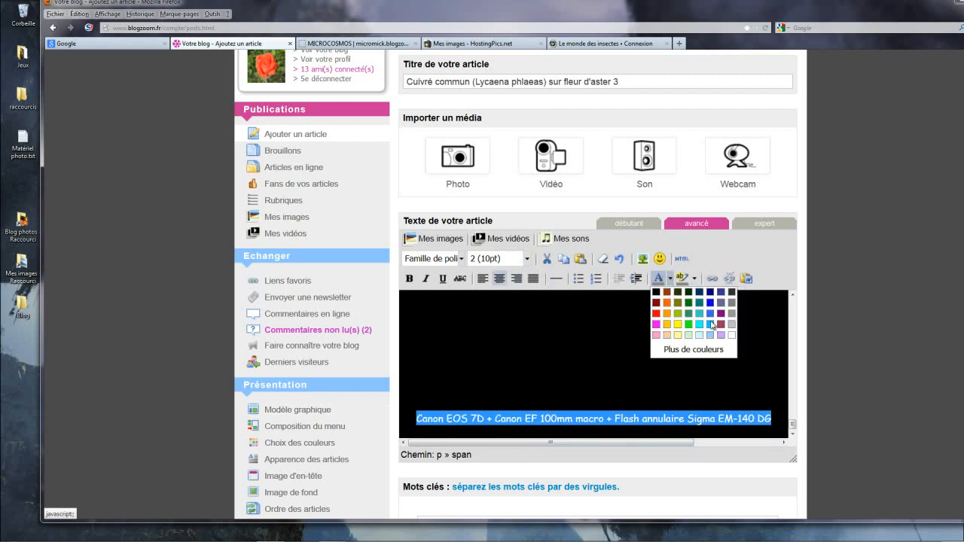
click(731, 324)
click(728, 363)
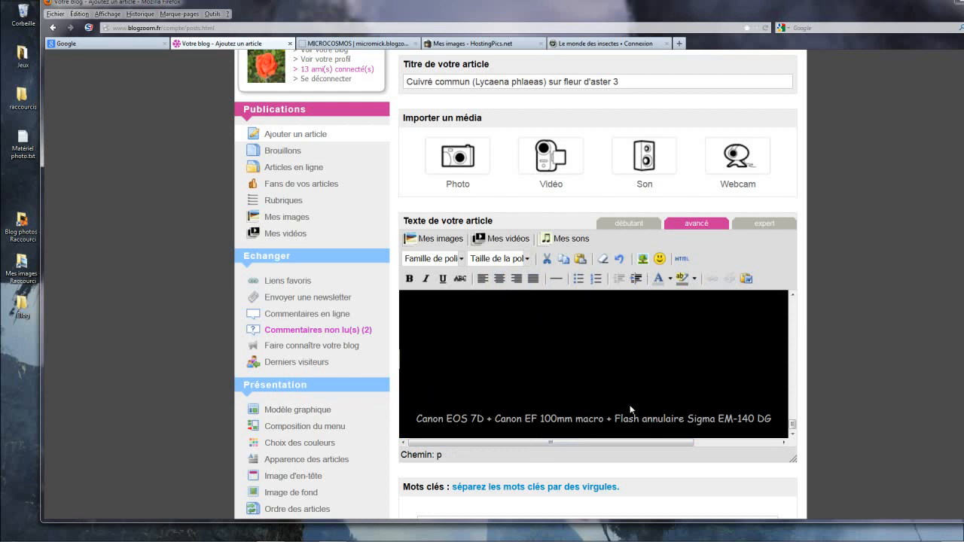
Step: Move the fourth photo down through the blank space so it sits just above the equipment line
scroll(622, 380, up, 5)
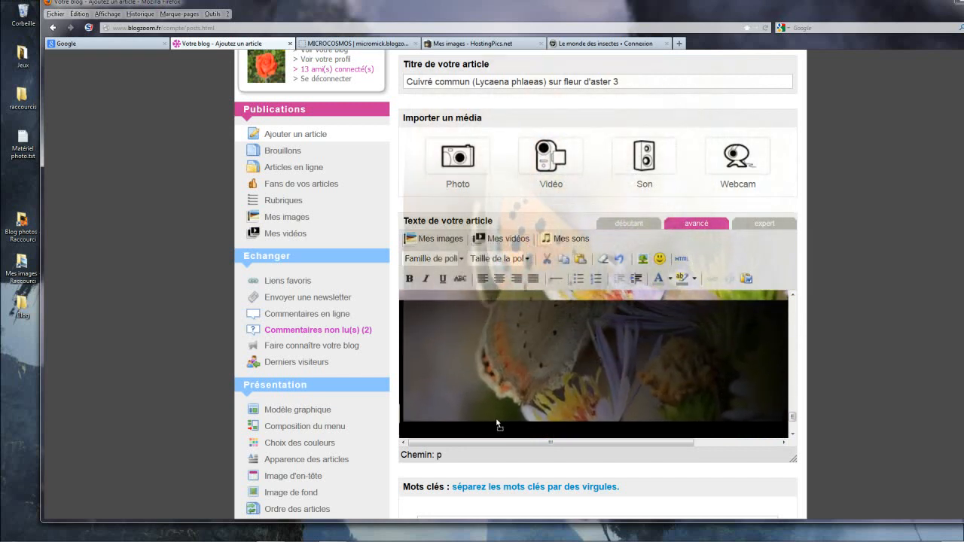
scroll(512, 410, down, 3)
drag(468, 335, 457, 398)
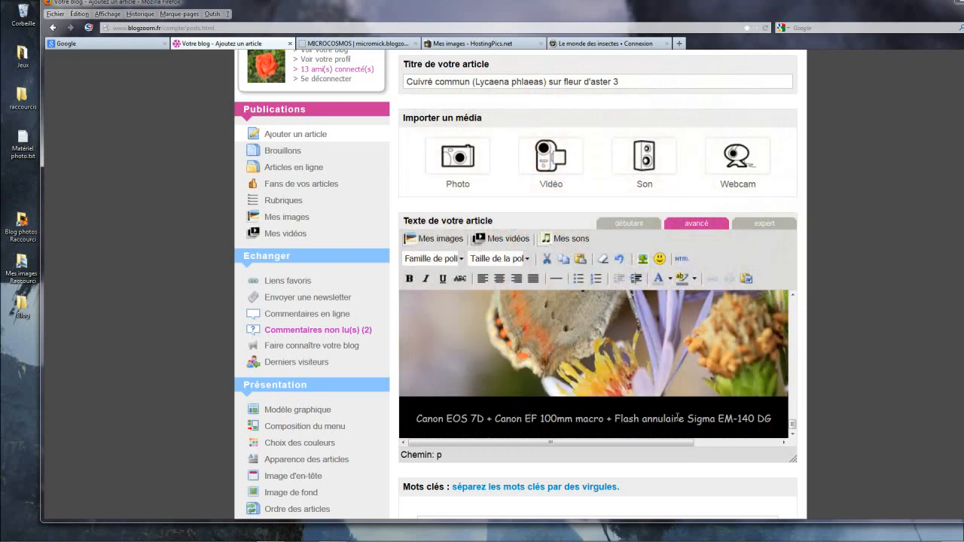
Step: Move the third photo down to close the large gap above the fourth photo
scroll(677, 418, up, 5)
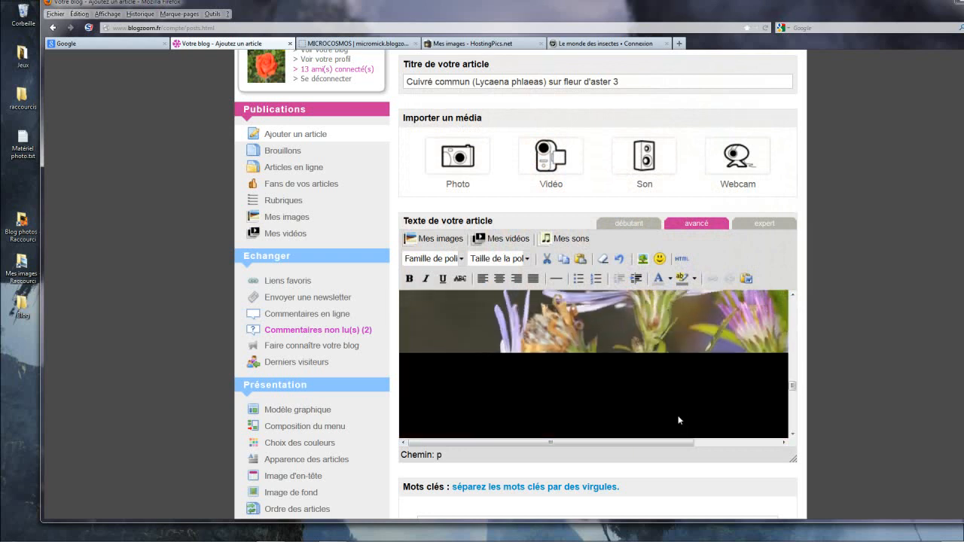
scroll(675, 419, down, 2)
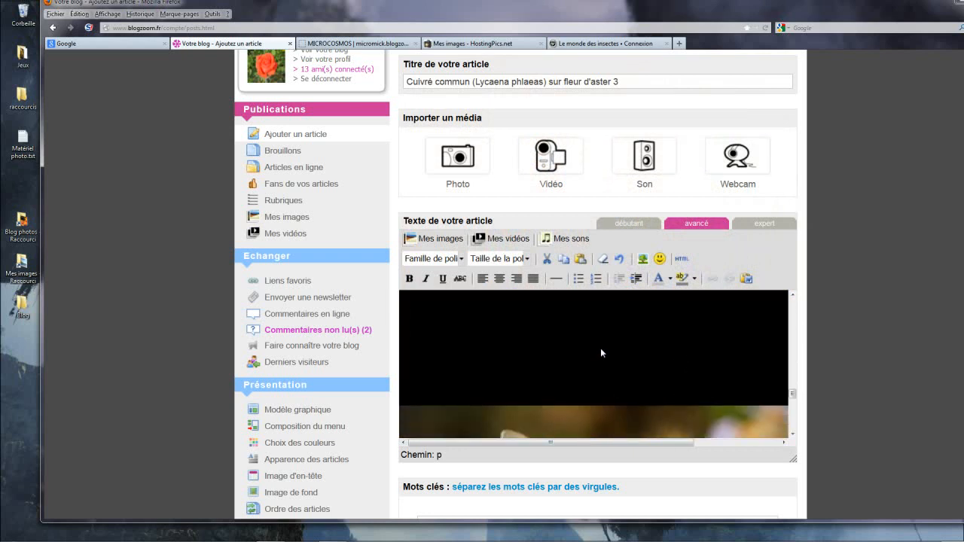
scroll(600, 348, down, 2)
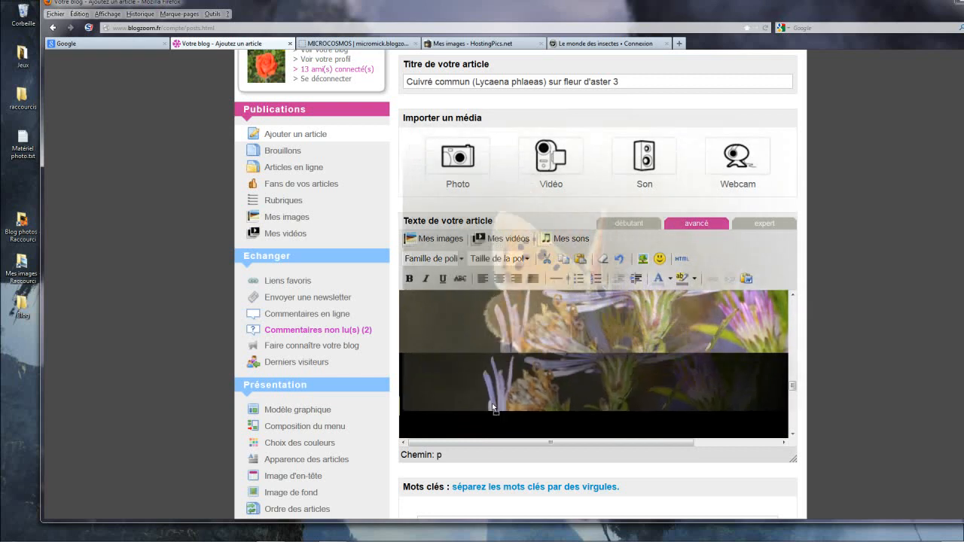
scroll(498, 407, down, 3)
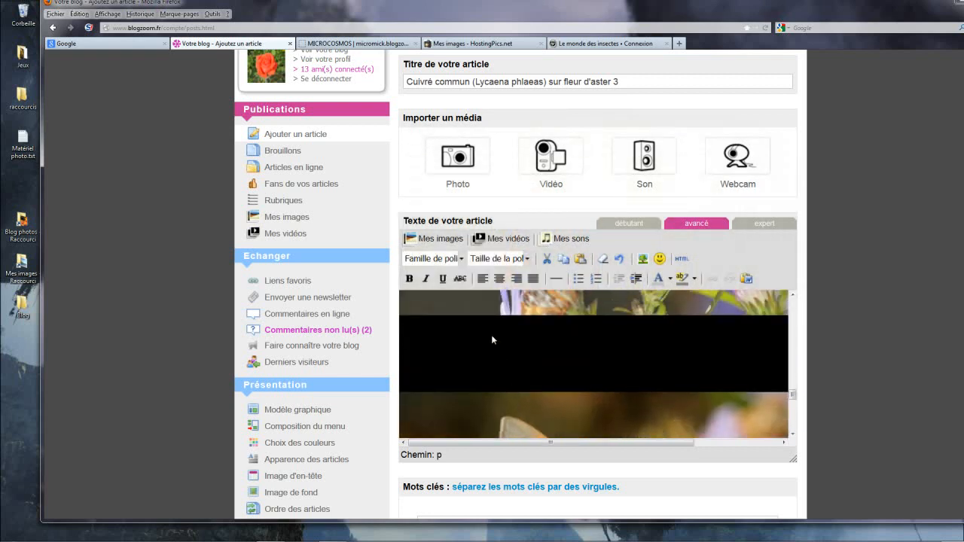
drag(483, 311, 473, 354)
Step: Move the second photo down to close the gap above the third photo
scroll(510, 373, up, 5)
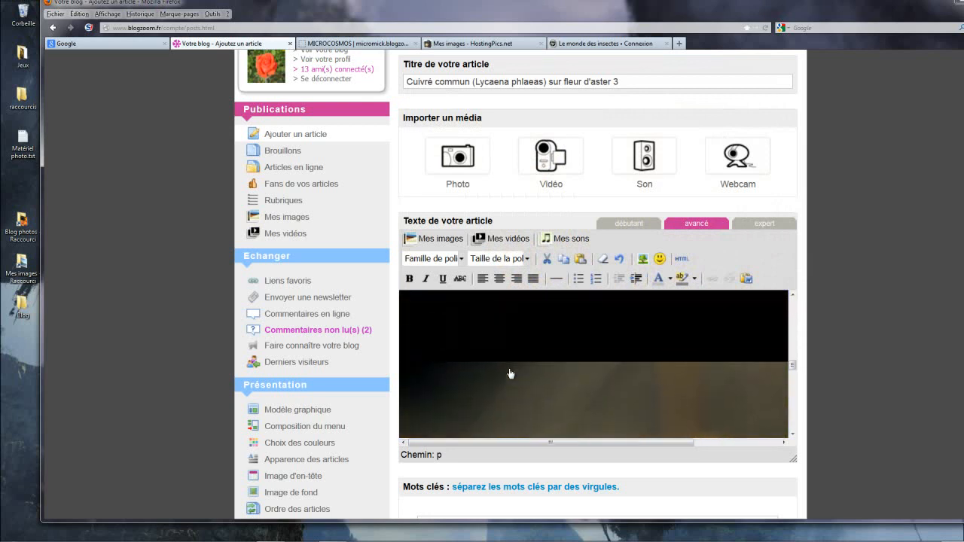
scroll(510, 373, up, 3)
scroll(509, 371, down, 5)
scroll(459, 321, up, 3)
drag(441, 361, 438, 411)
scroll(464, 392, up, 5)
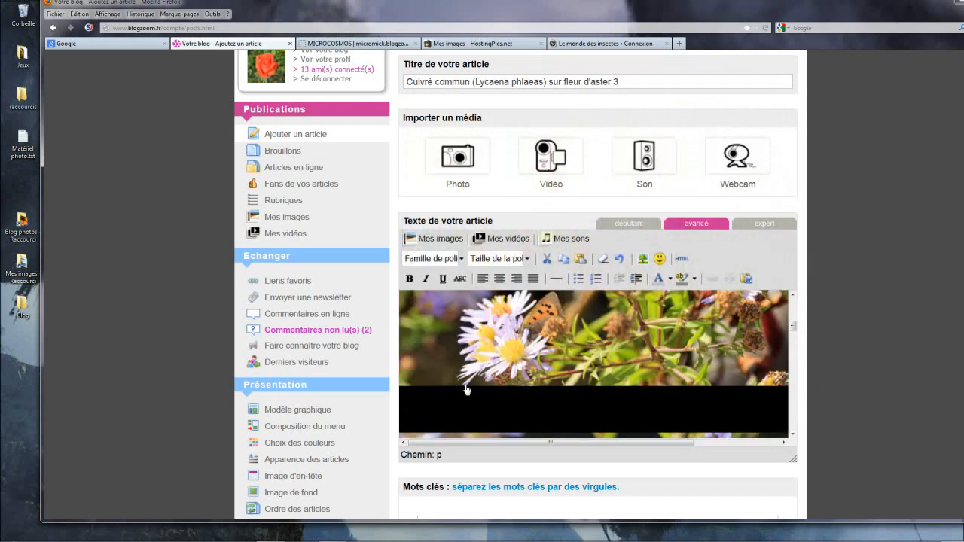
Step: Add a blank line in the gap between the first and second photos
scroll(467, 389, up, 5)
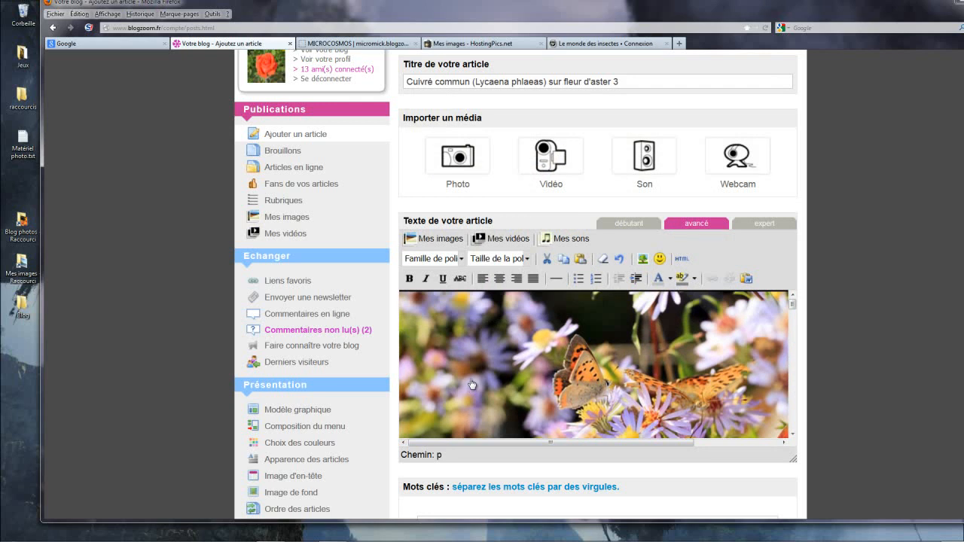
scroll(472, 384, up, 1)
scroll(471, 384, down, 5)
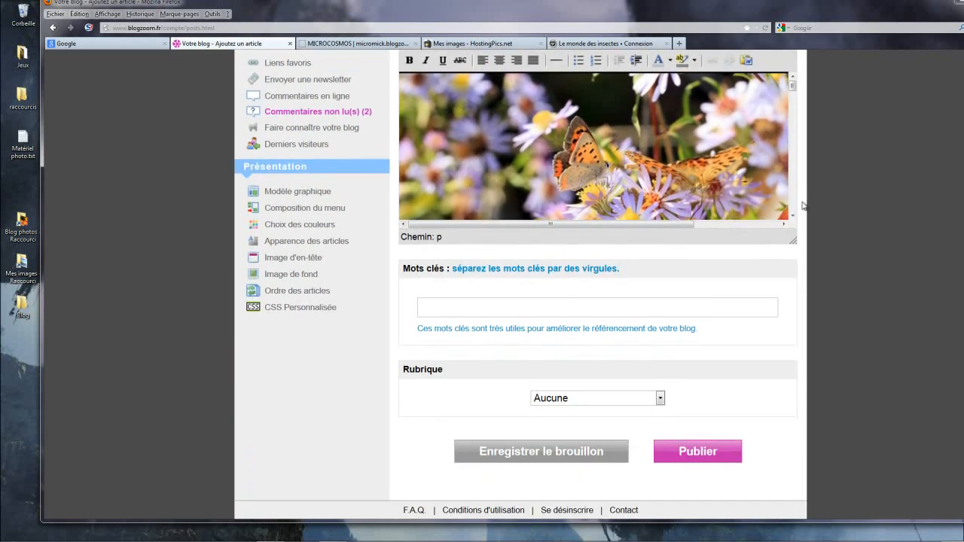
drag(792, 86, 791, 113)
click(672, 128)
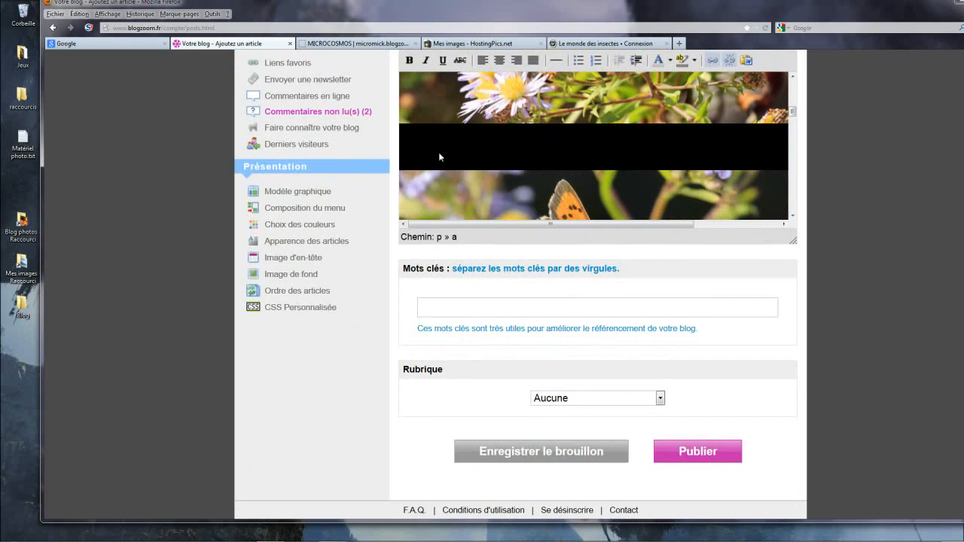
click(415, 147)
key(Return)
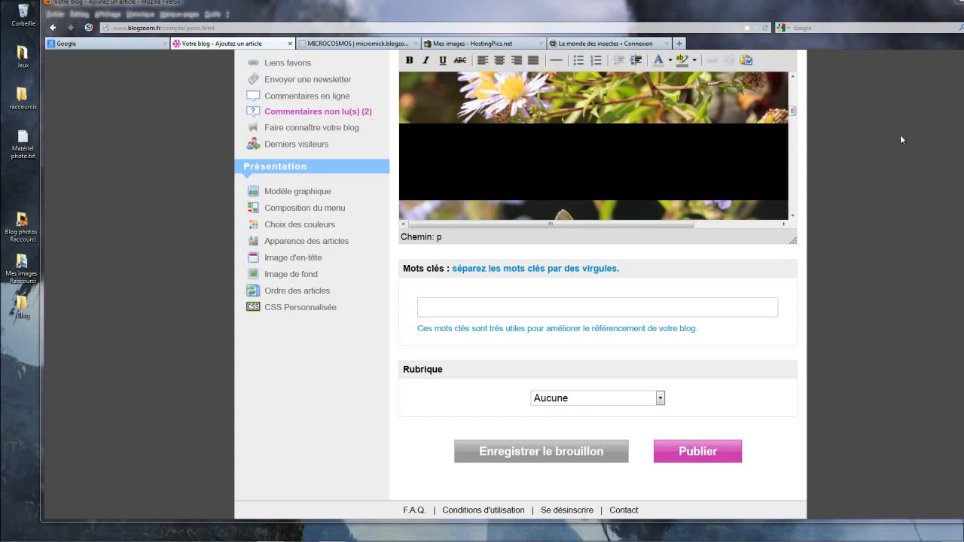
Step: Paste the caption "Le Cuivré et le petit nacré partagent la même table!" below the first photo and centre it
click(549, 140)
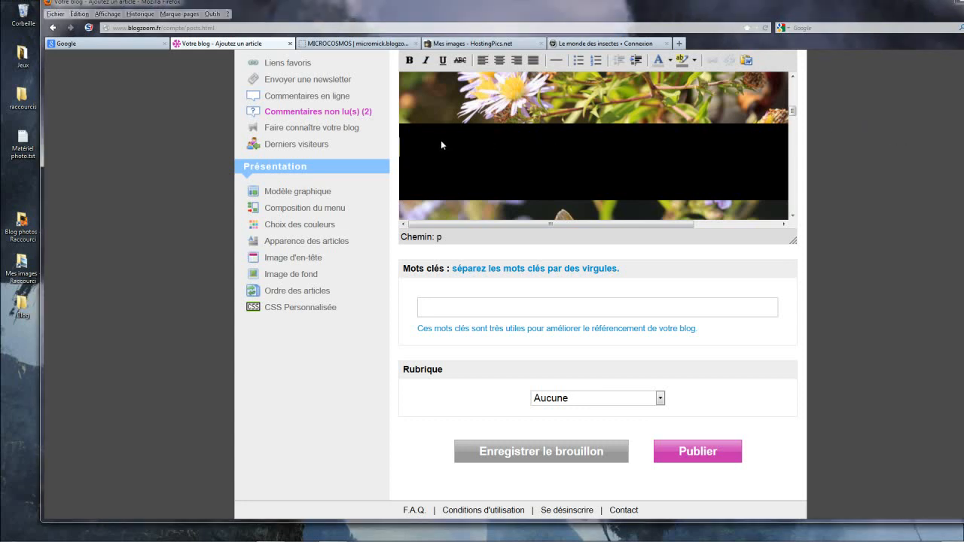
text(Le Cuivré et le petit nacré partagent la même table!)
drag(744, 151, 359, 155)
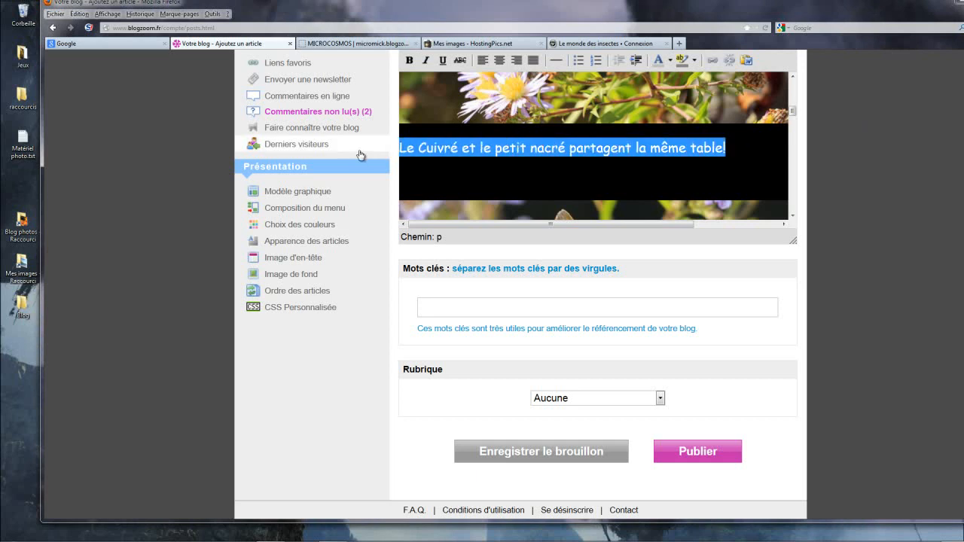
click(503, 61)
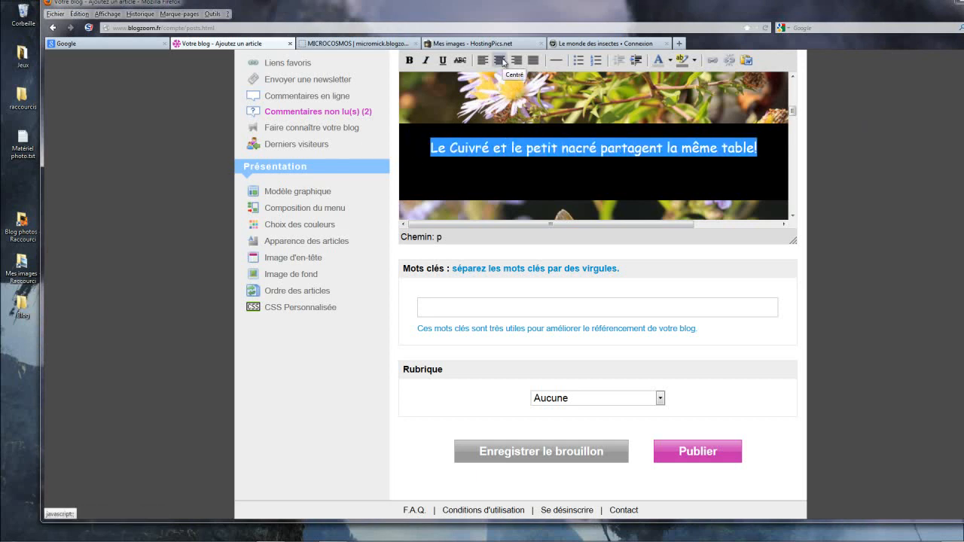
click(774, 155)
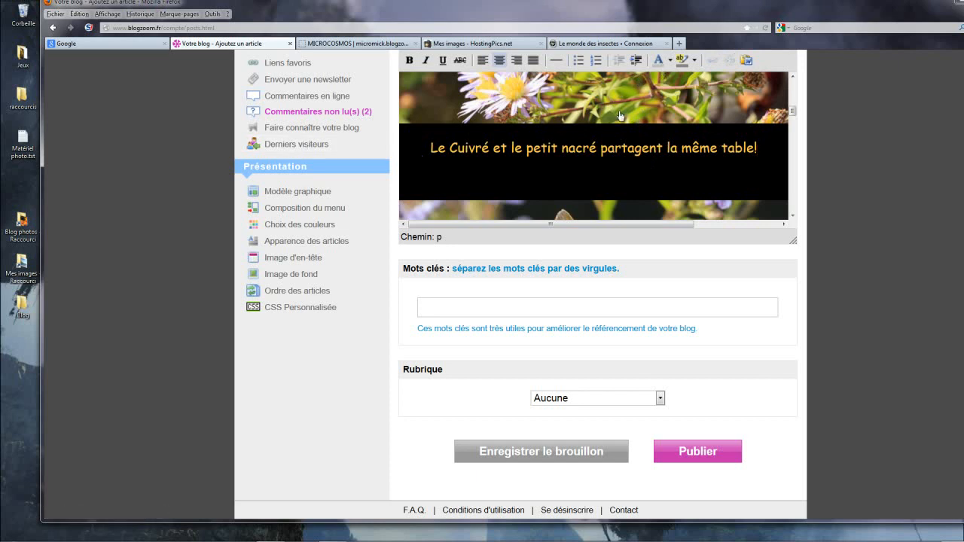
Step: Review the article's photos, captions and spacing from the first photo down to the equipment line
scroll(587, 178, up, 3)
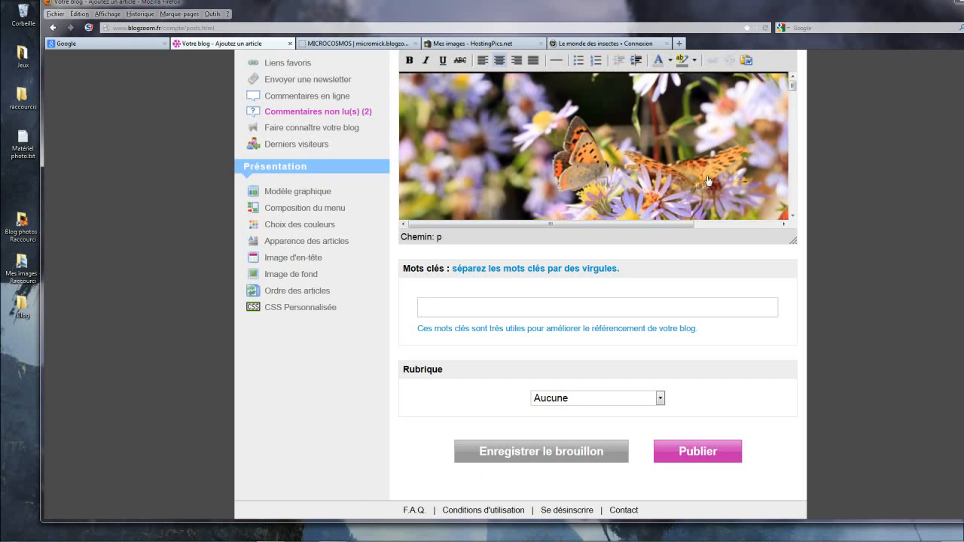
scroll(682, 166, down, 2)
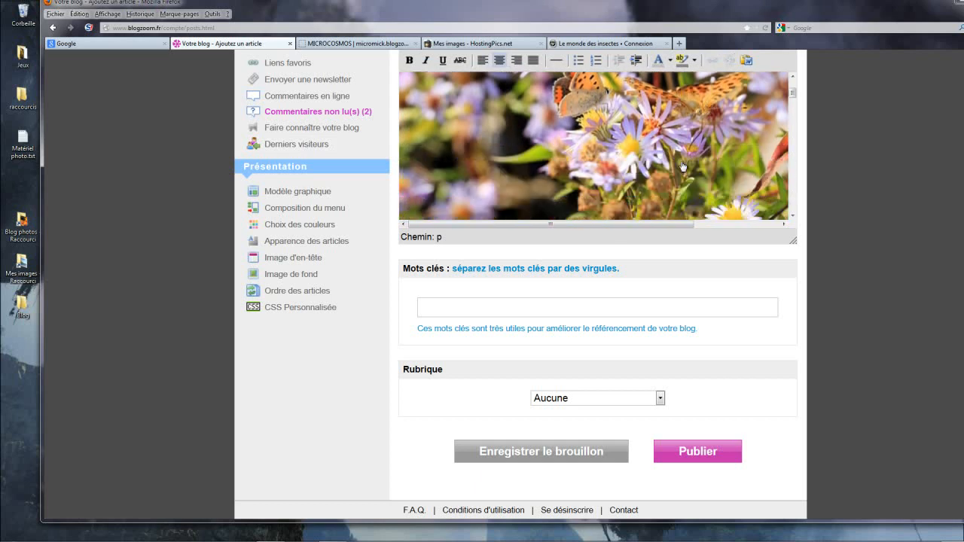
scroll(691, 125, down, 1)
scroll(691, 125, down, 3)
click(759, 83)
scroll(724, 130, down, 2)
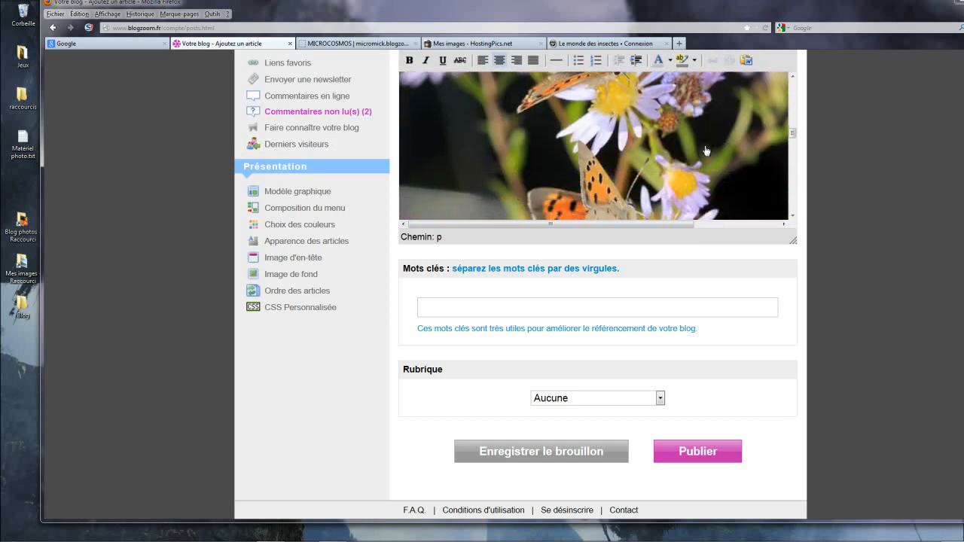
scroll(702, 151, down, 3)
scroll(701, 160, down, 4)
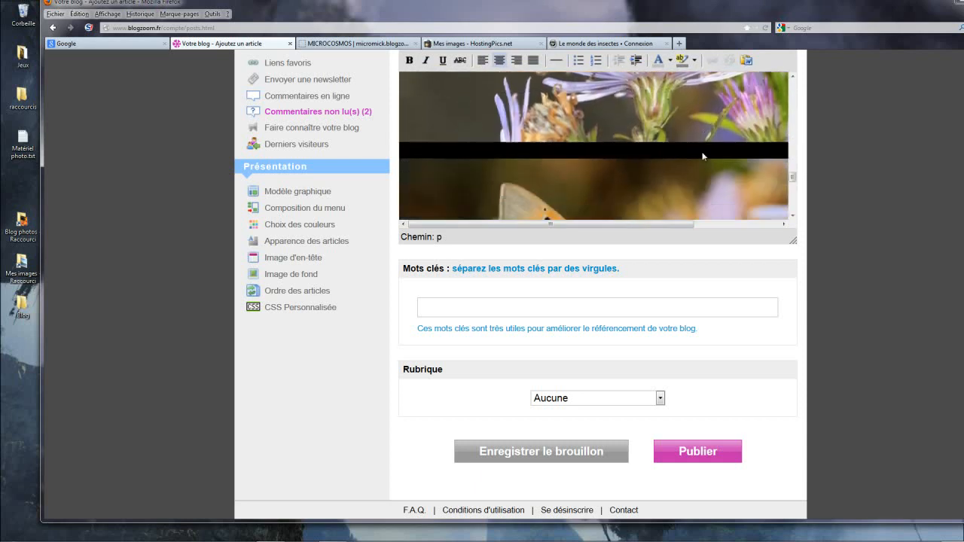
scroll(696, 164, down, 4)
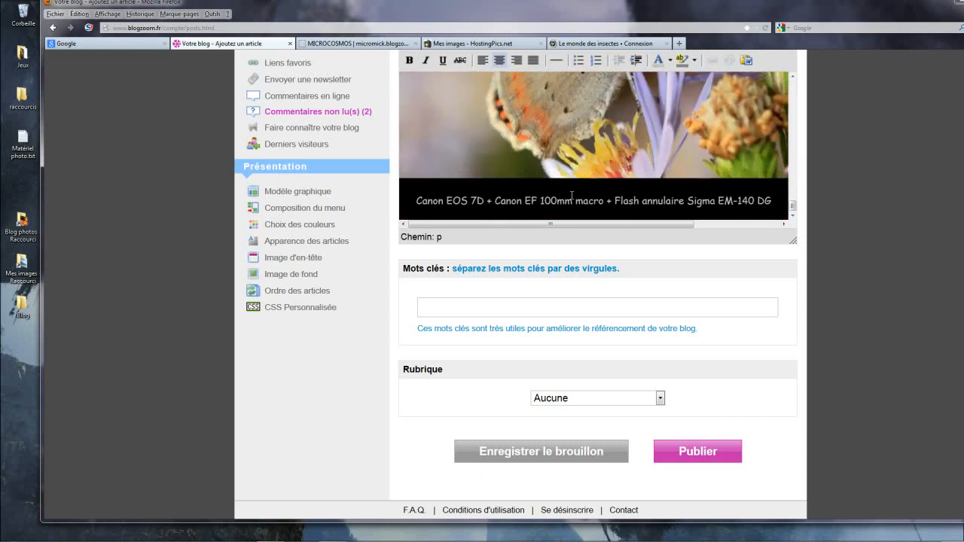
Step: Paste the introduction beginning "Ce vendredi automnal 5 octobre 2012" below the camera equipment line, with blank lines between them
click(776, 203)
key(Return)
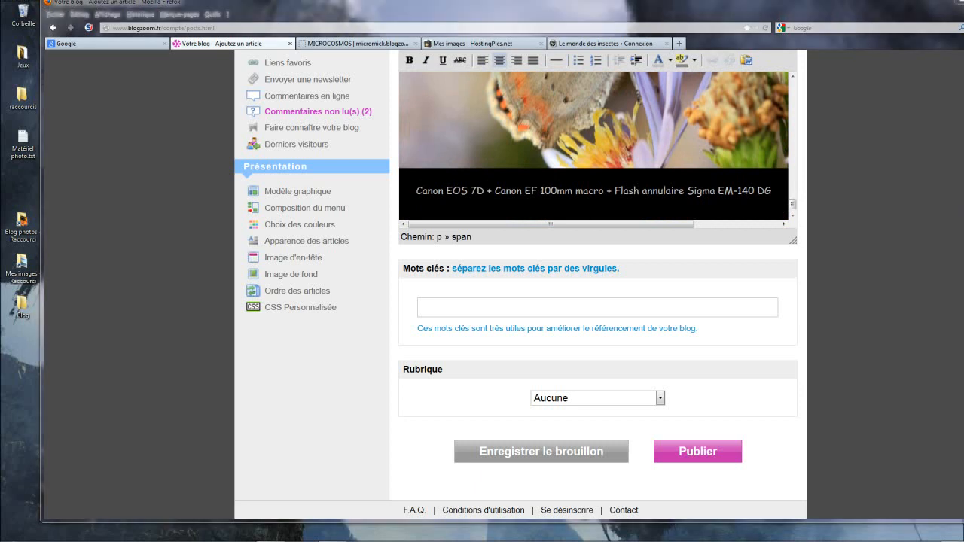
click(777, 193)
key(Return)
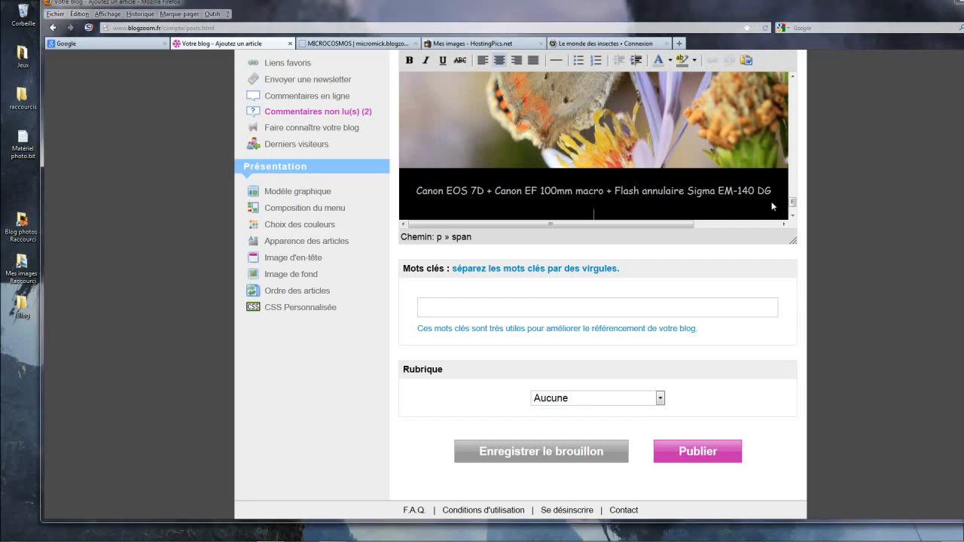
key(Return)
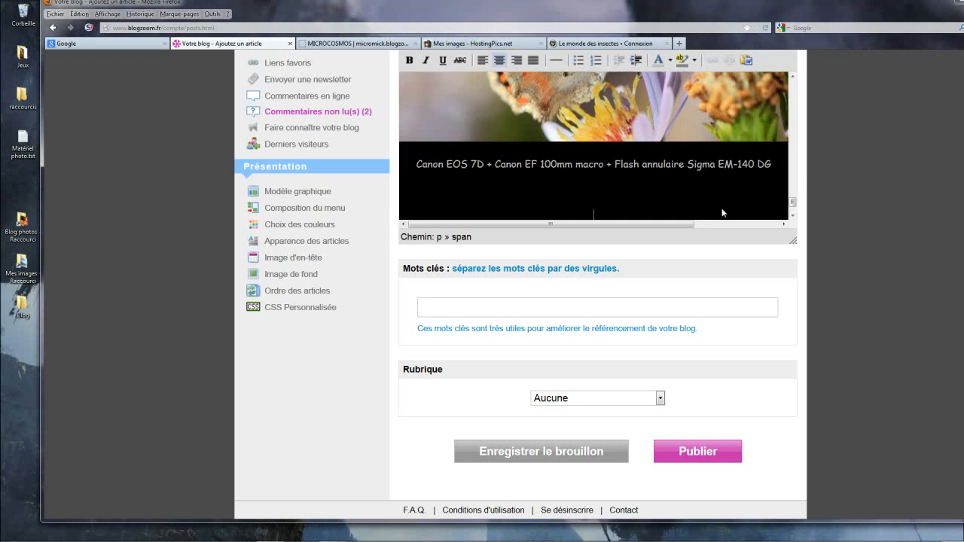
key(ctrl+v)
Step: Colour the pasted introduction gold and remove the extra blank line between it and the camera equipment line
drag(633, 216, 367, 185)
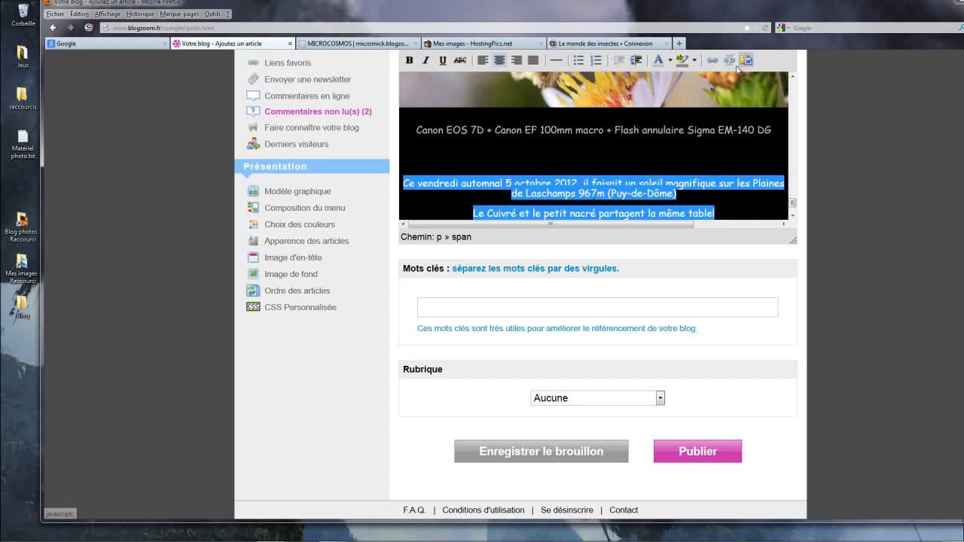
click(669, 61)
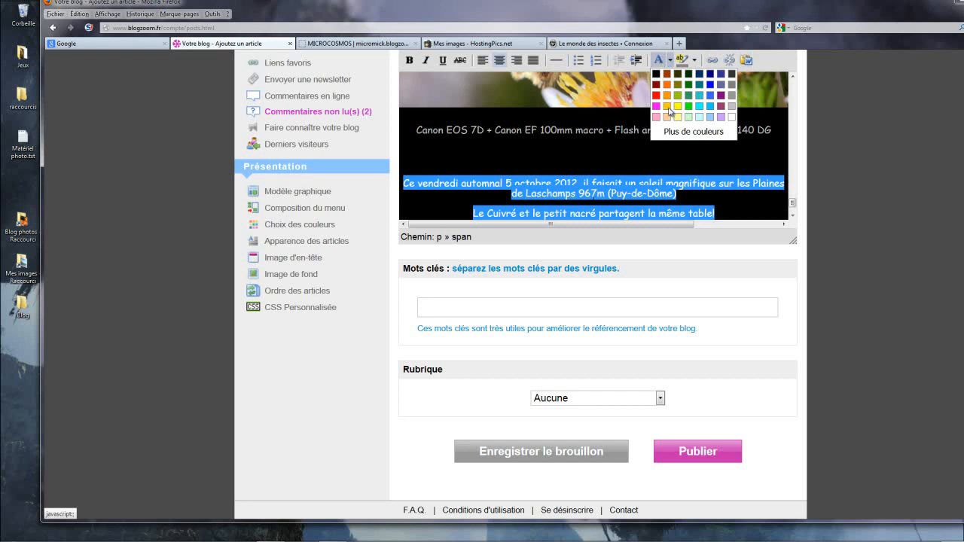
click(669, 108)
click(707, 155)
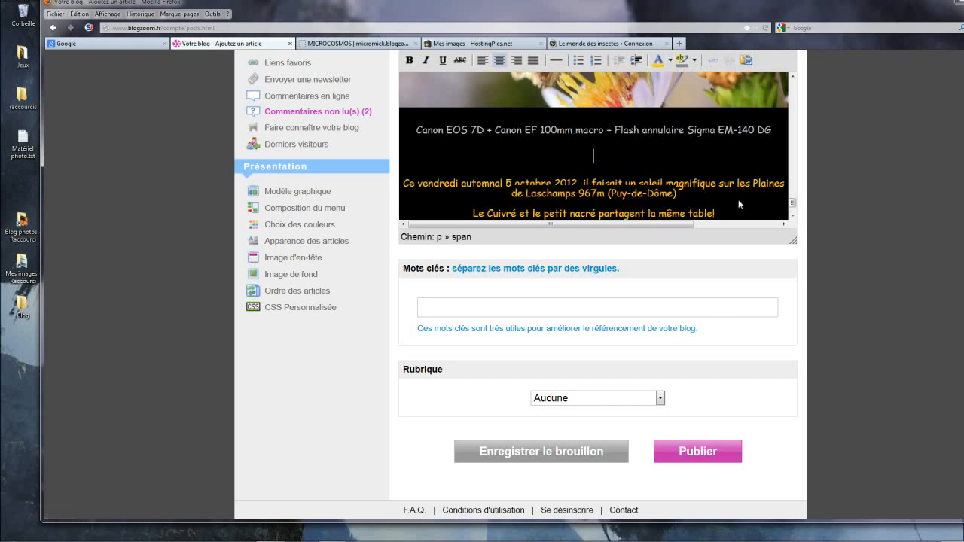
scroll(739, 204, down, 1)
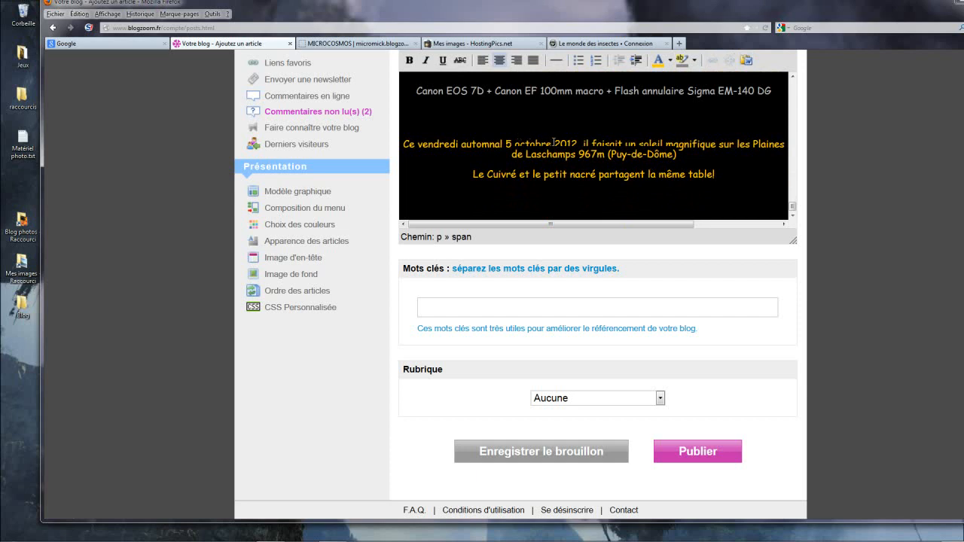
key(BackSpace)
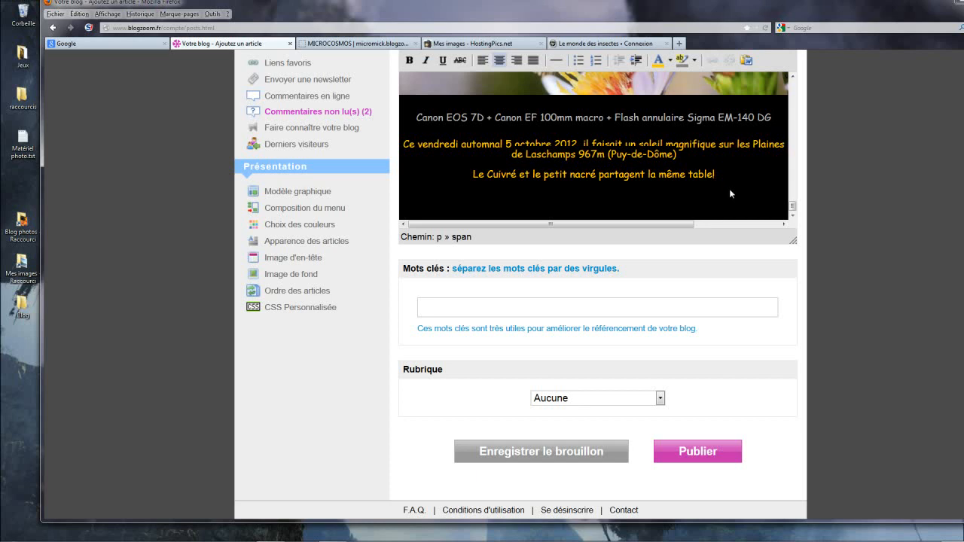
Step: Paste the line "Cliquez sur les images pour les avoir en plein écran." below the introduction
key(Return)
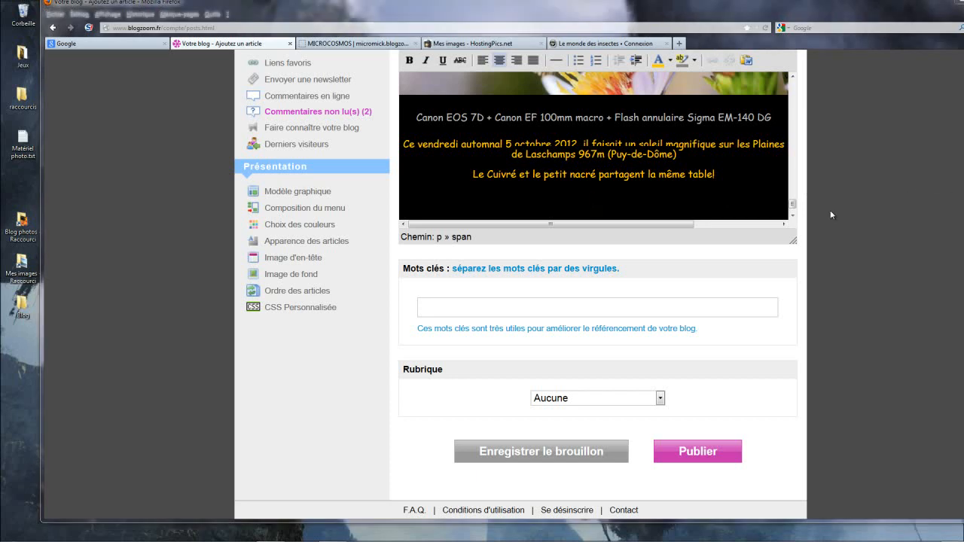
click(729, 183)
key(Return)
text(Cliquez sur les images pour les avoir en plein écran.)
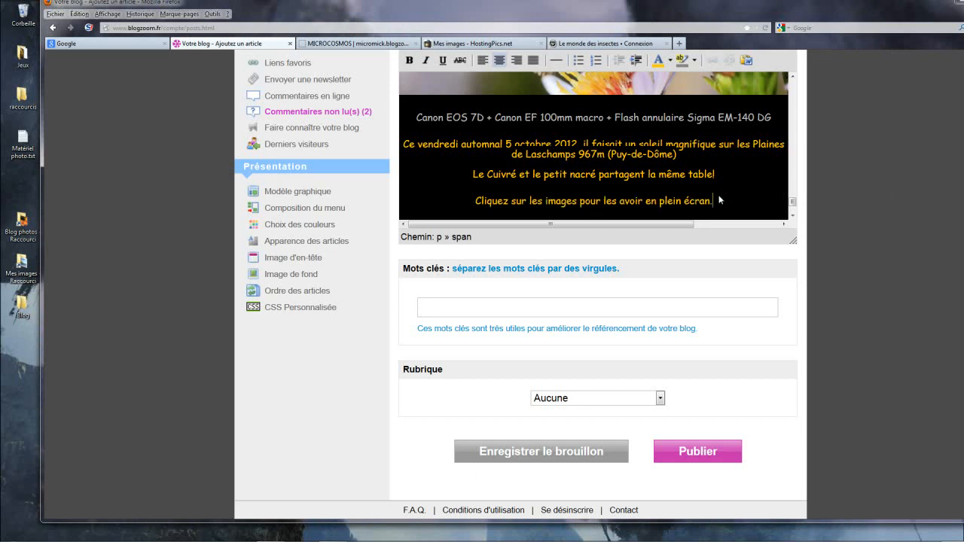
Step: Colour the line "Cliquez sur les images pour les avoir en plein écran." orange
drag(684, 200, 473, 214)
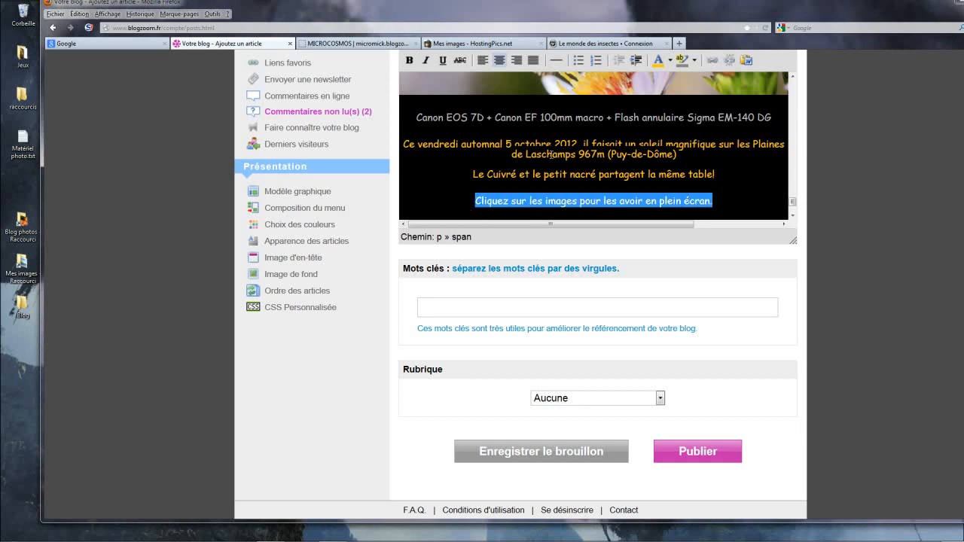
click(671, 62)
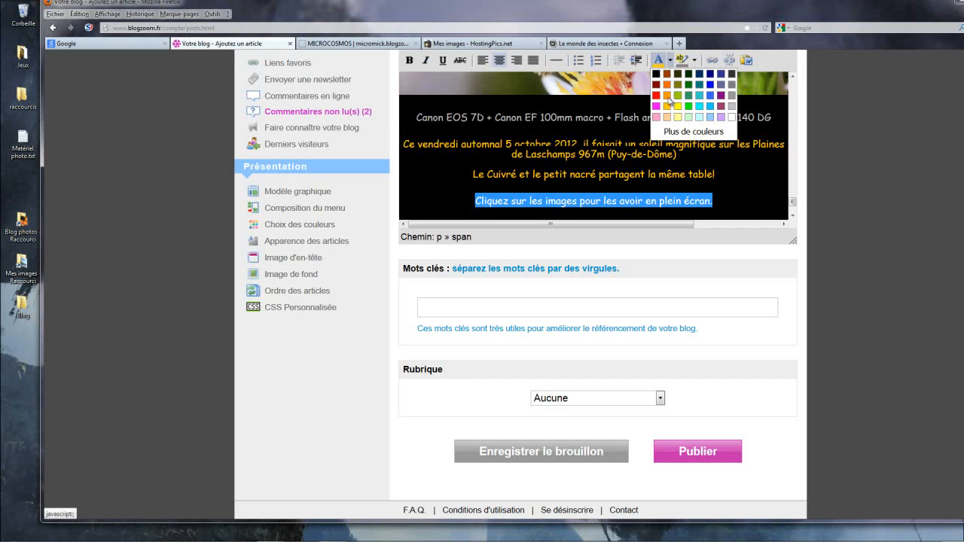
click(673, 102)
click(735, 179)
Step: Paste the description of the Cuivré commun and the Aster genus on a new line below the full-screen hint
scroll(740, 189, down, 2)
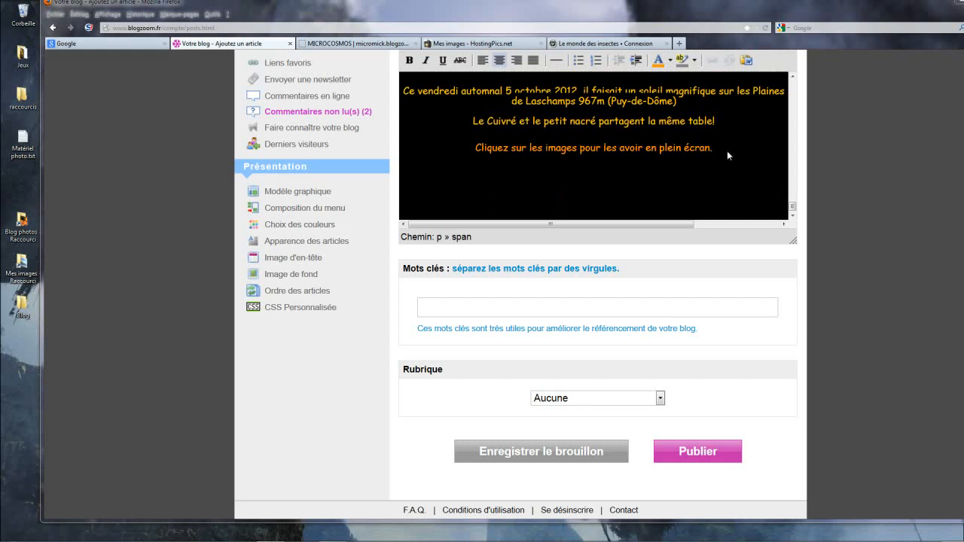
click(727, 152)
key(Return)
click(717, 163)
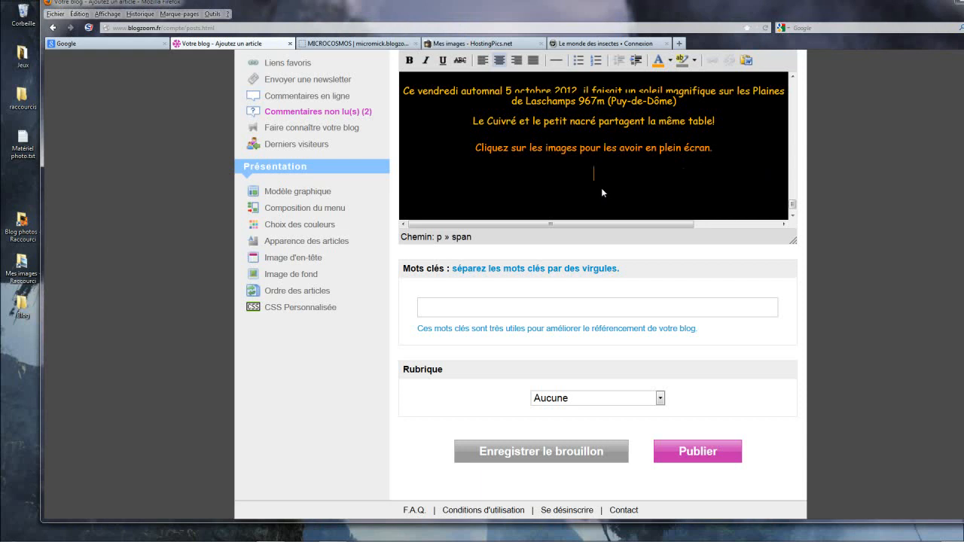
key(ctrl+v)
Step: Colour the whole pasted butterfly and Aster description bright green and align it left
drag(674, 217, 410, 115)
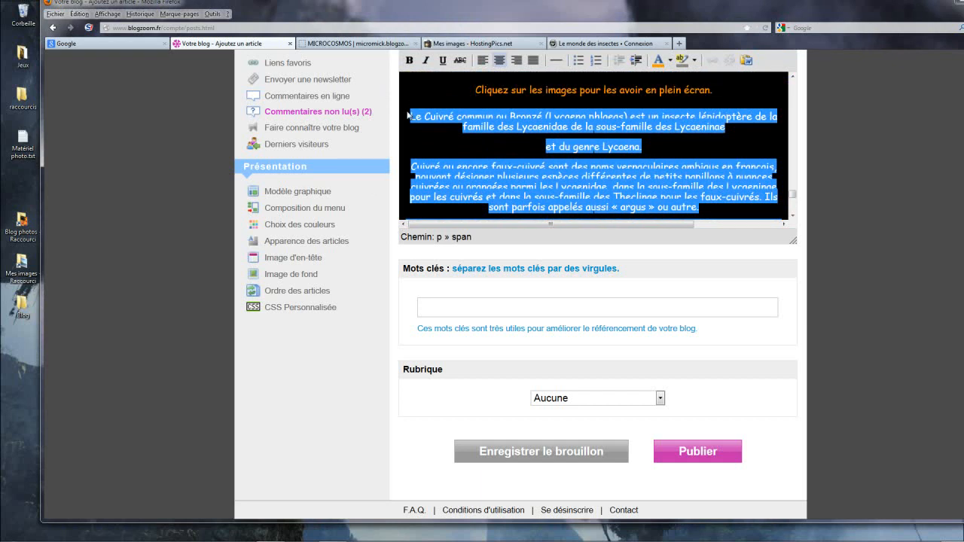
click(669, 60)
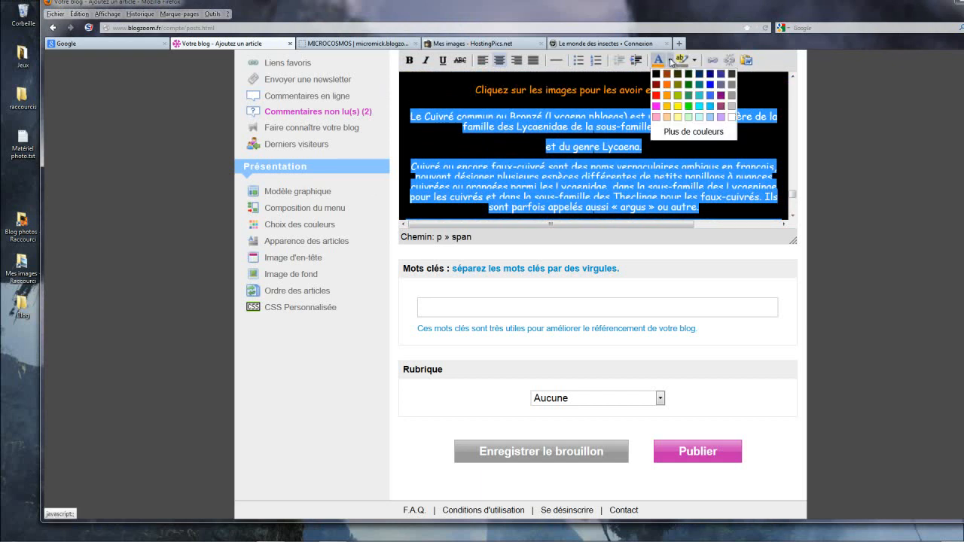
click(689, 106)
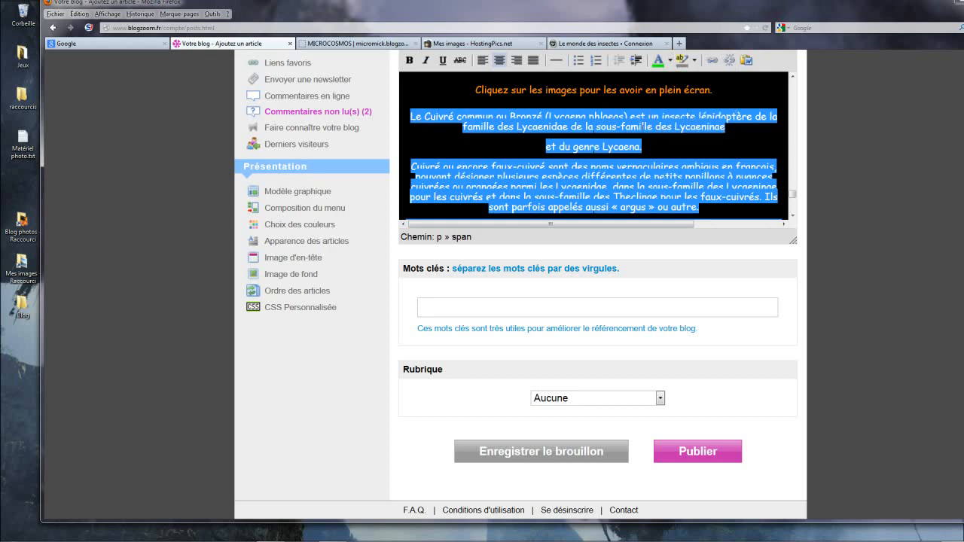
click(482, 61)
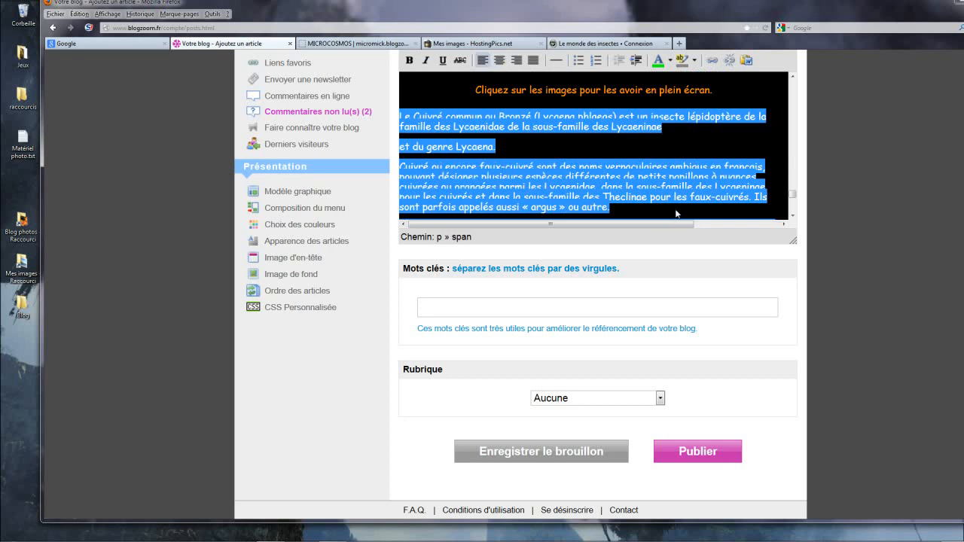
click(676, 216)
Step: Link the word "Wikipédia" ending the Cuivré paragraph to the pasted "Cuivré (papillon)" wiki address, with "Nouvelle fenêtre" as the target
scroll(677, 215, down, 5)
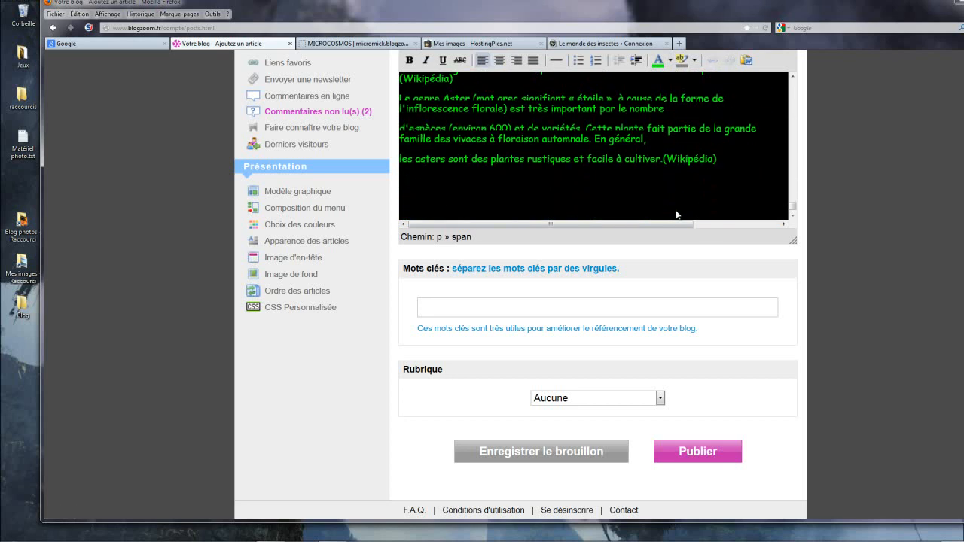
scroll(676, 209, up, 3)
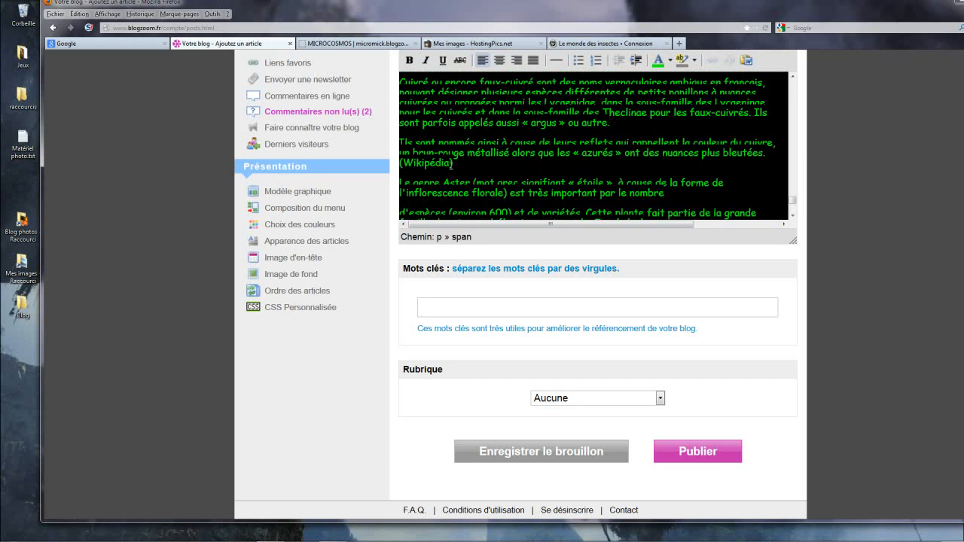
drag(449, 163, 404, 163)
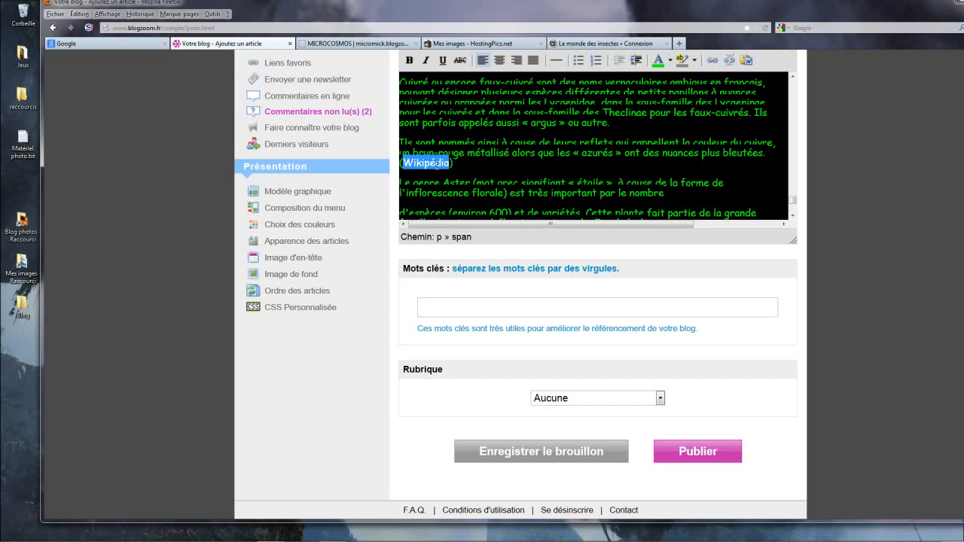
right_click(435, 160)
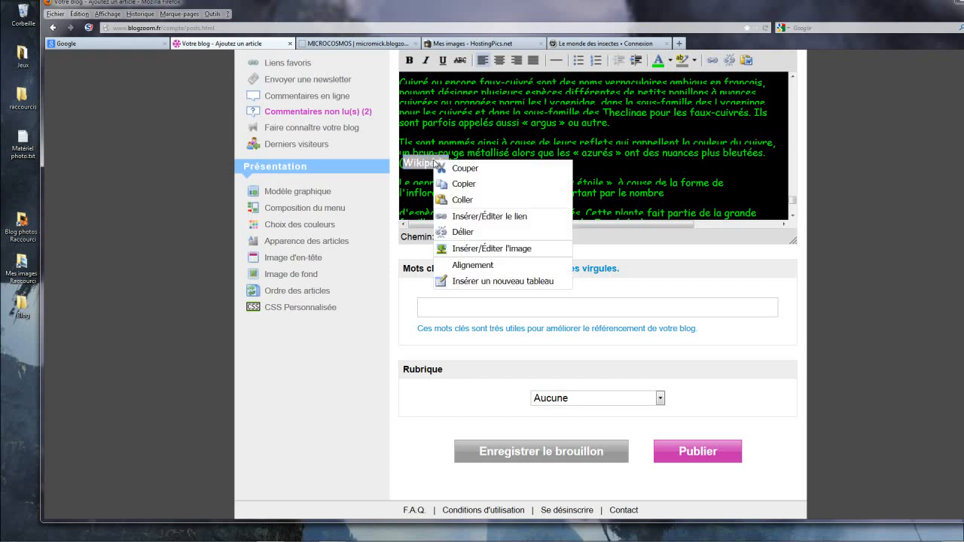
click(473, 217)
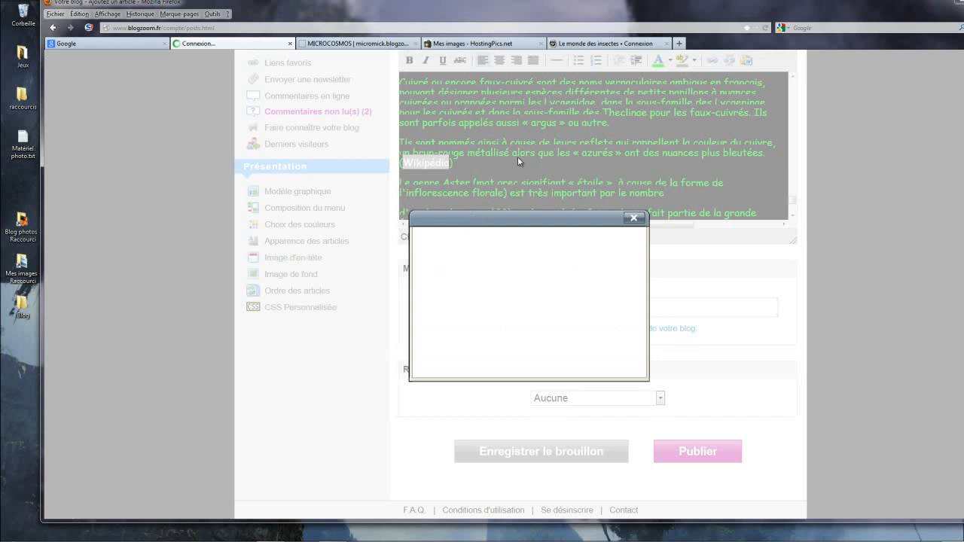
click(480, 261)
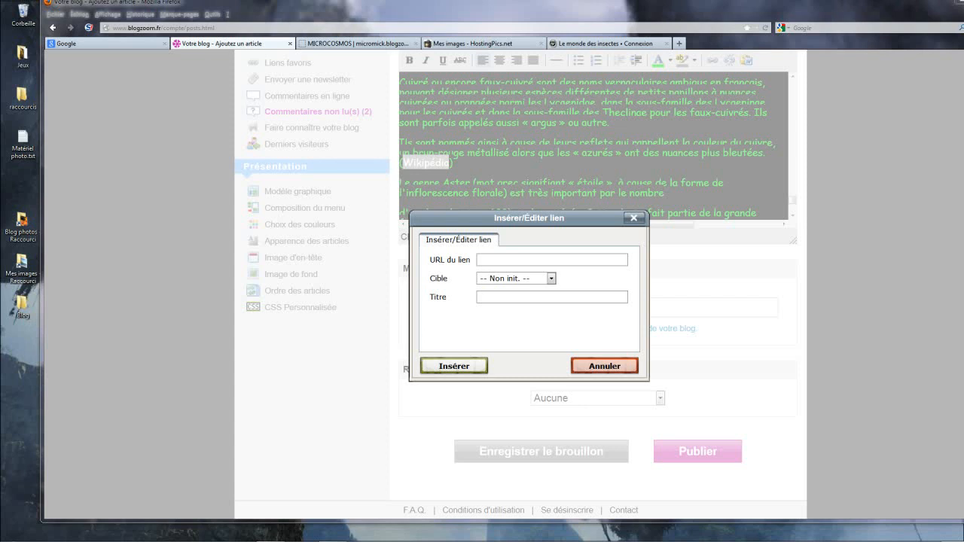
double_click(493, 260)
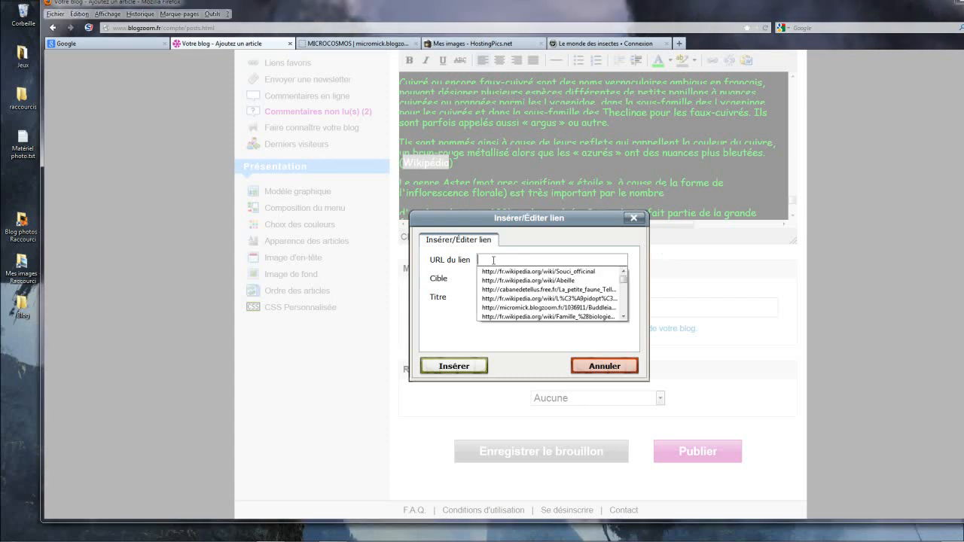
right_click(493, 260)
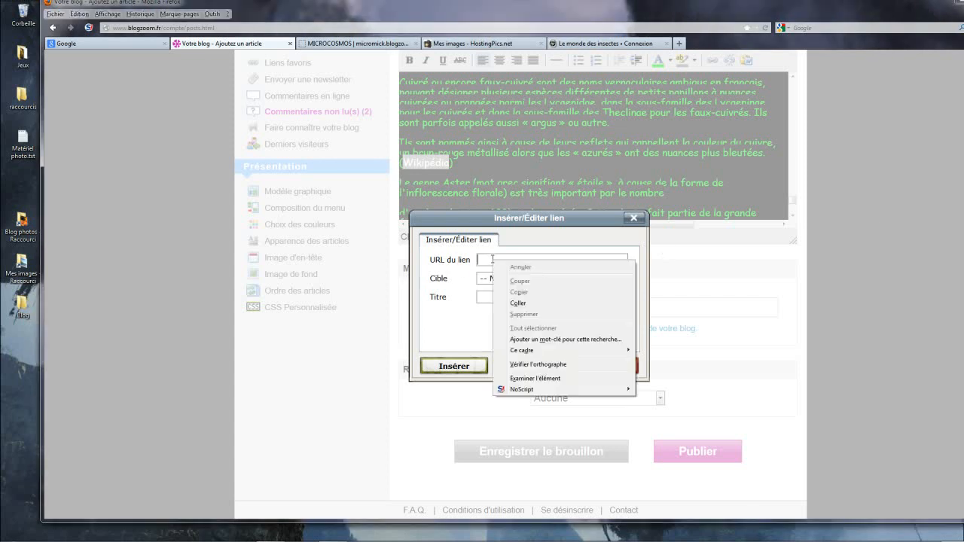
click(518, 304)
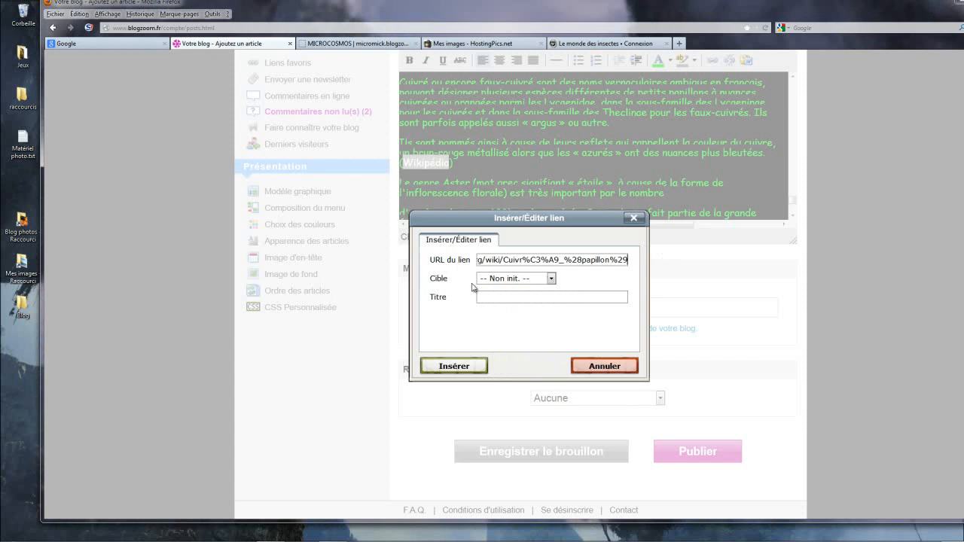
click(551, 280)
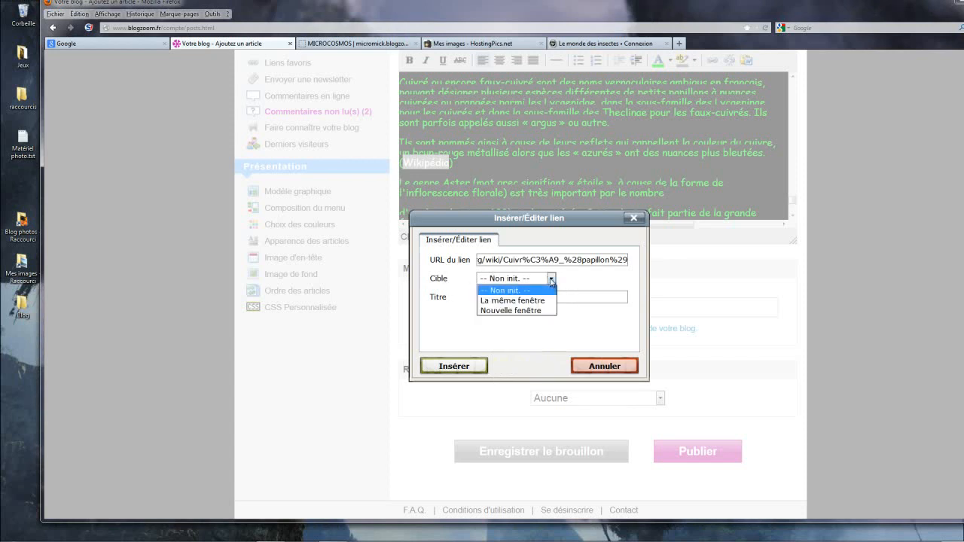
click(513, 310)
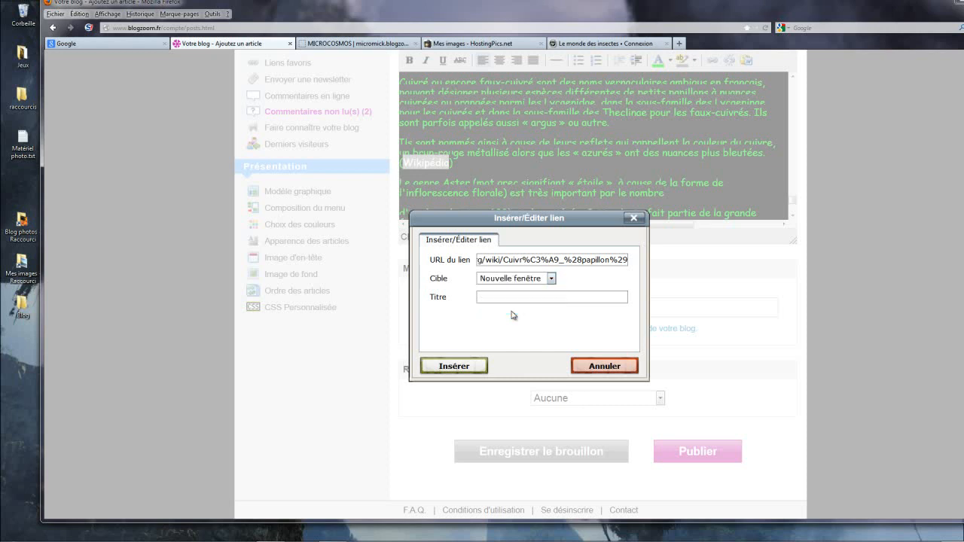
click(454, 367)
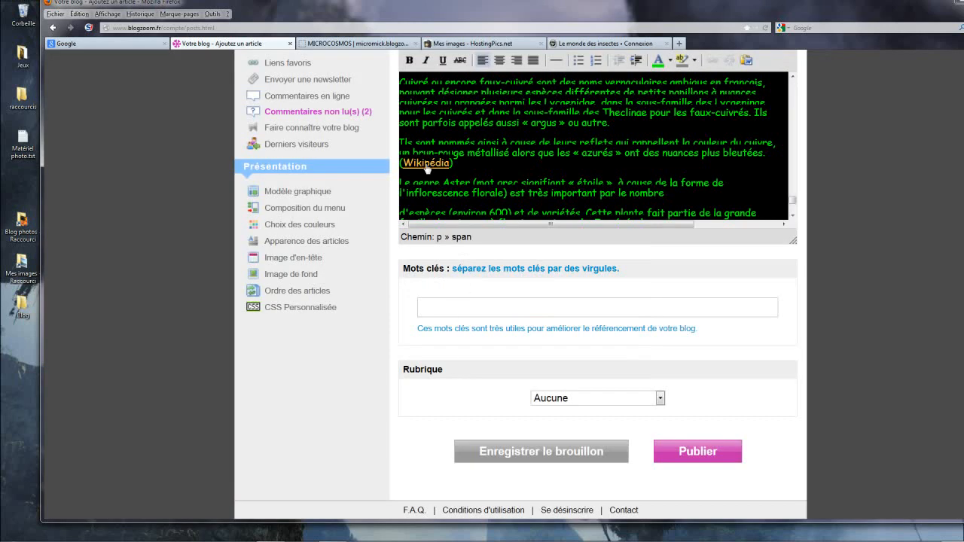
Step: Link the word "Wikipédia" ending the Aster paragraph to the pasted "Aster (genre)" wiki address, with "Nouvelle fenêtre" as the target
scroll(752, 185, down, 2)
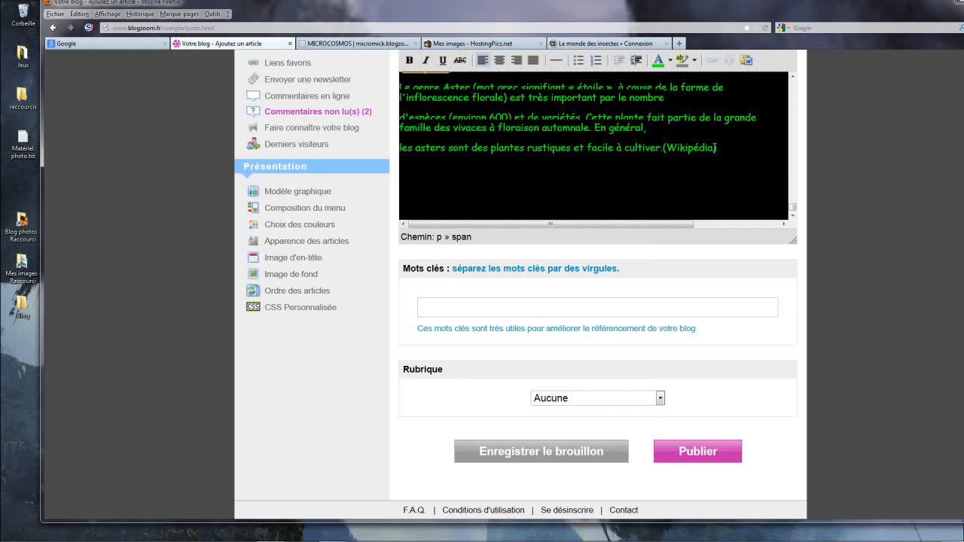
drag(714, 147, 668, 149)
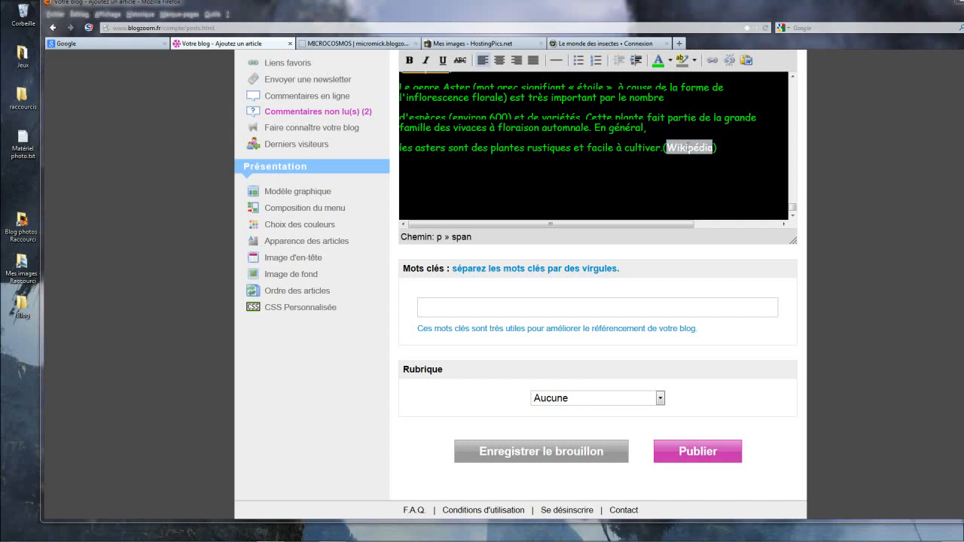
right_click(687, 146)
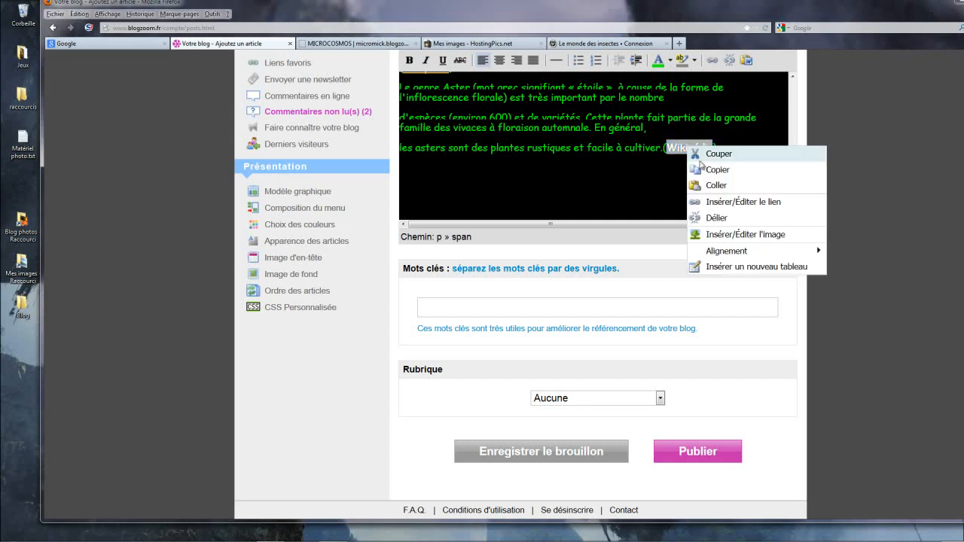
click(730, 203)
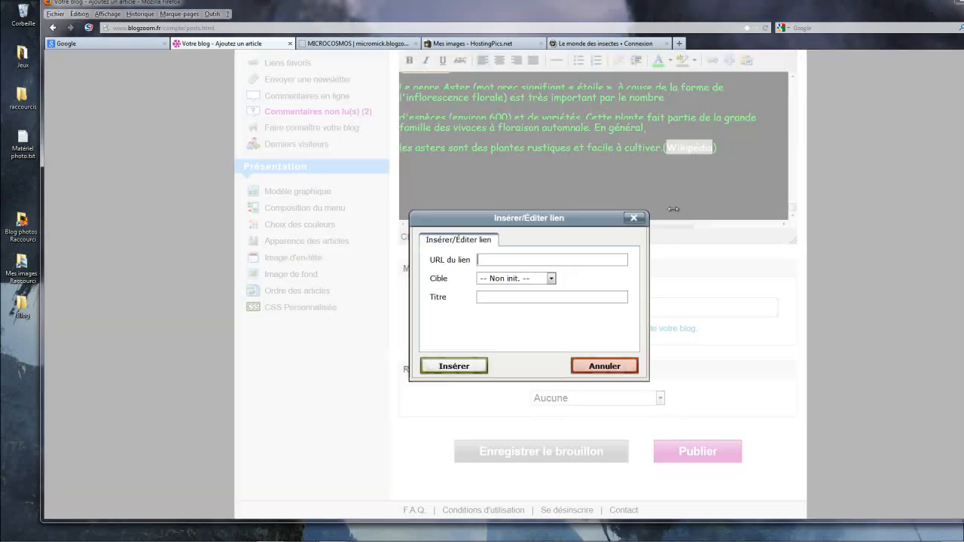
click(503, 260)
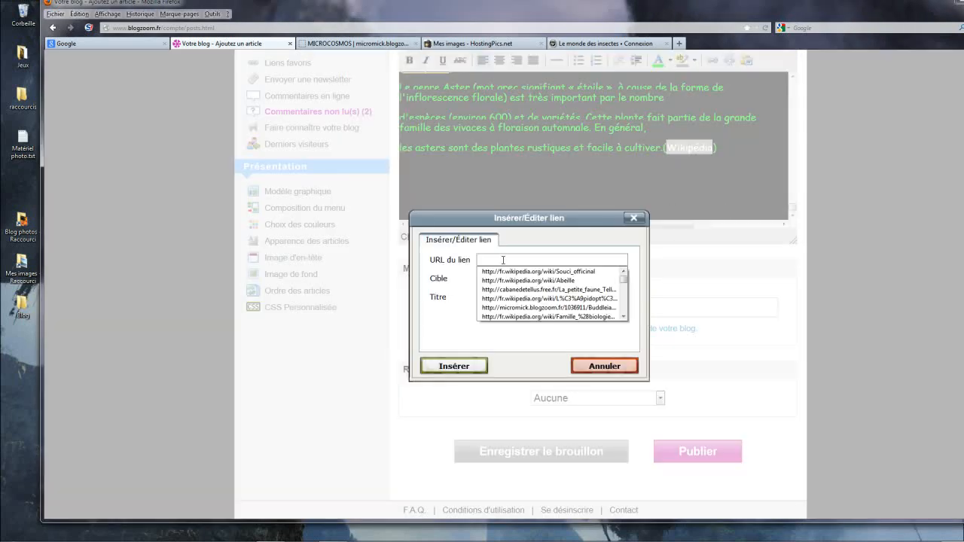
right_click(516, 259)
click(529, 304)
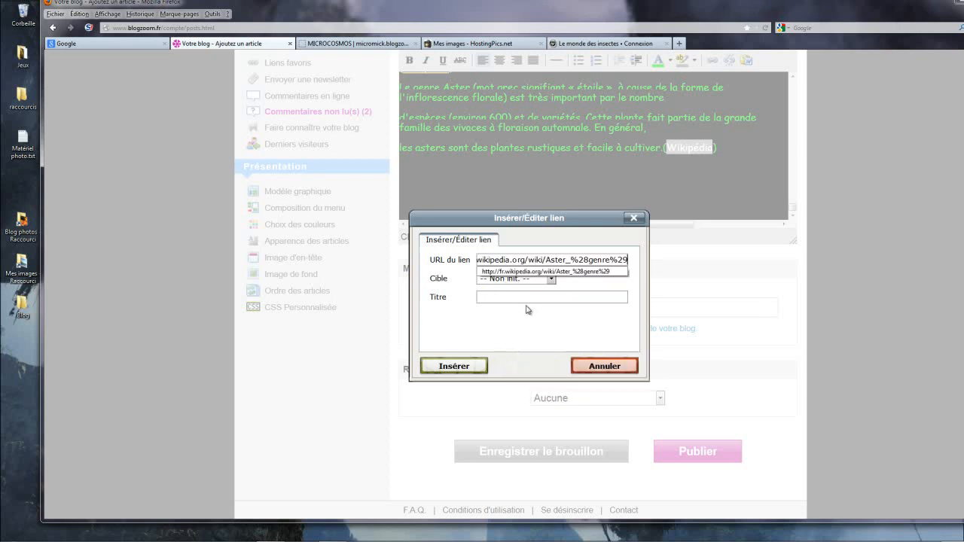
click(552, 279)
click(521, 311)
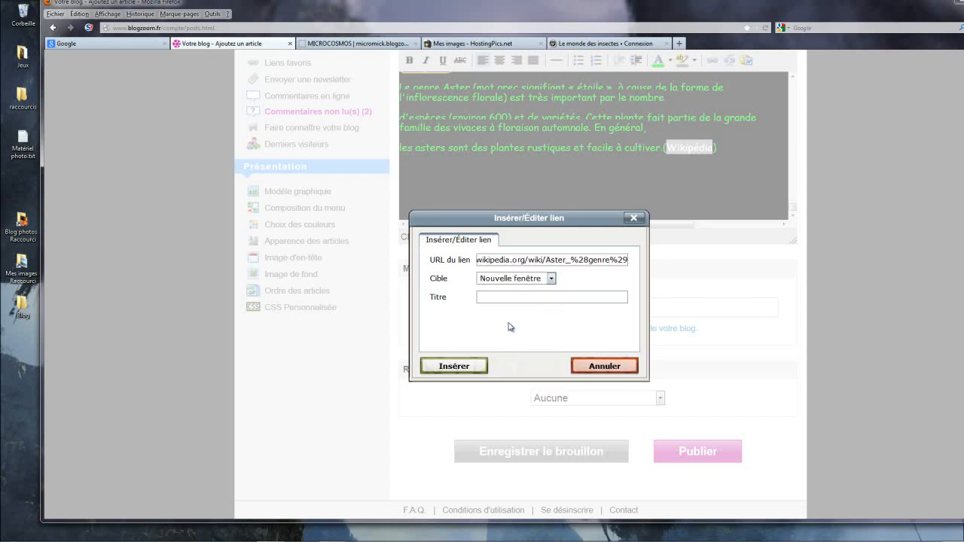
click(468, 367)
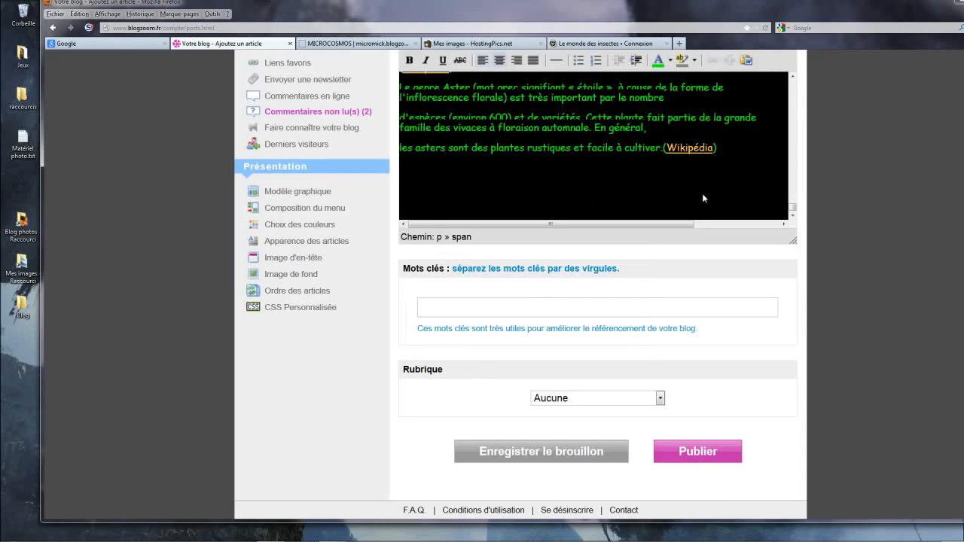
Step: Set the article's category to "Macro photo et proxi photo" and save the article as a draft
scroll(702, 193, up, 10)
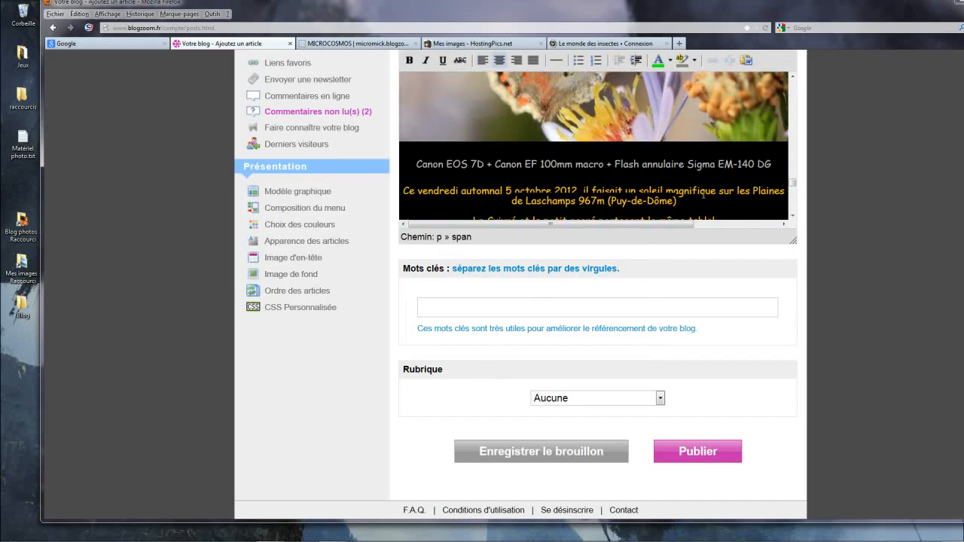
scroll(702, 195, up, 10)
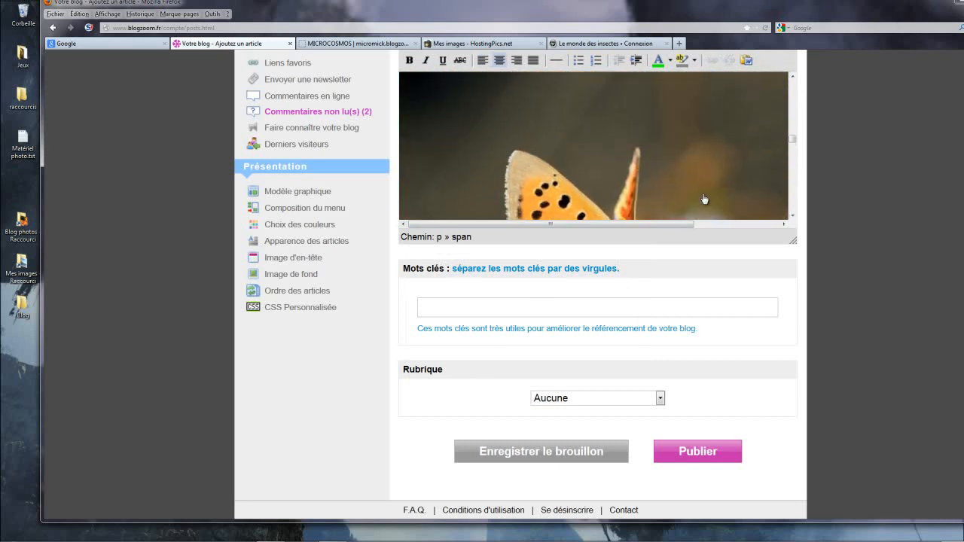
scroll(703, 199, up, 5)
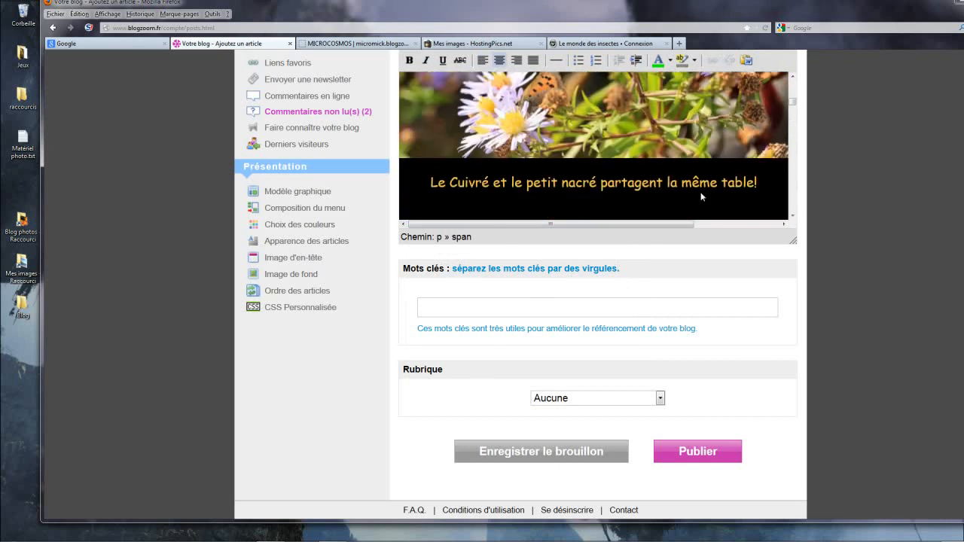
scroll(617, 199, up, 6)
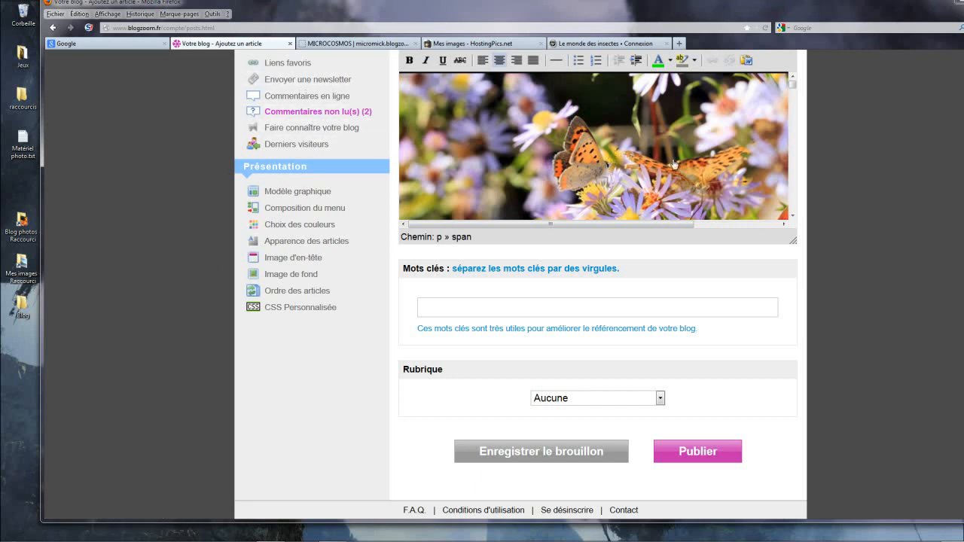
scroll(674, 164, down, 2)
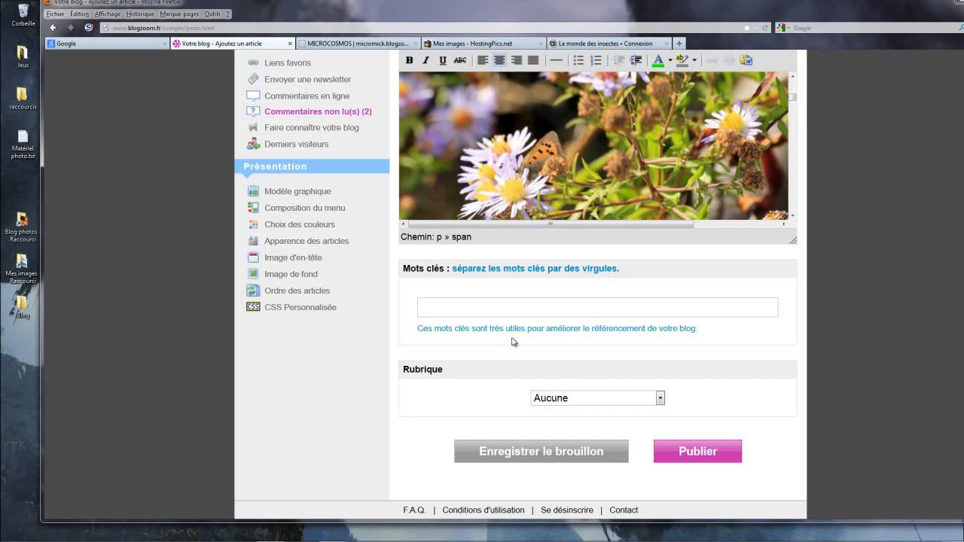
click(660, 399)
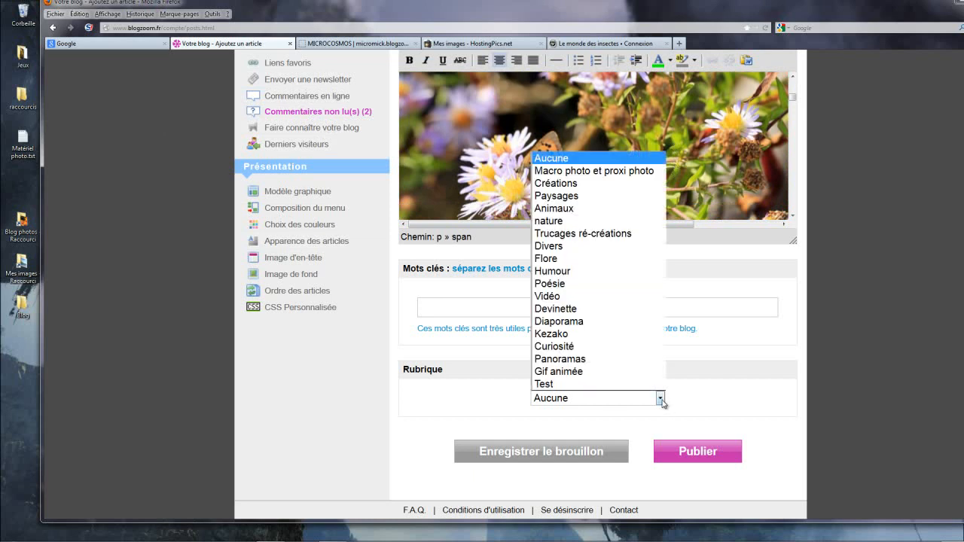
click(595, 173)
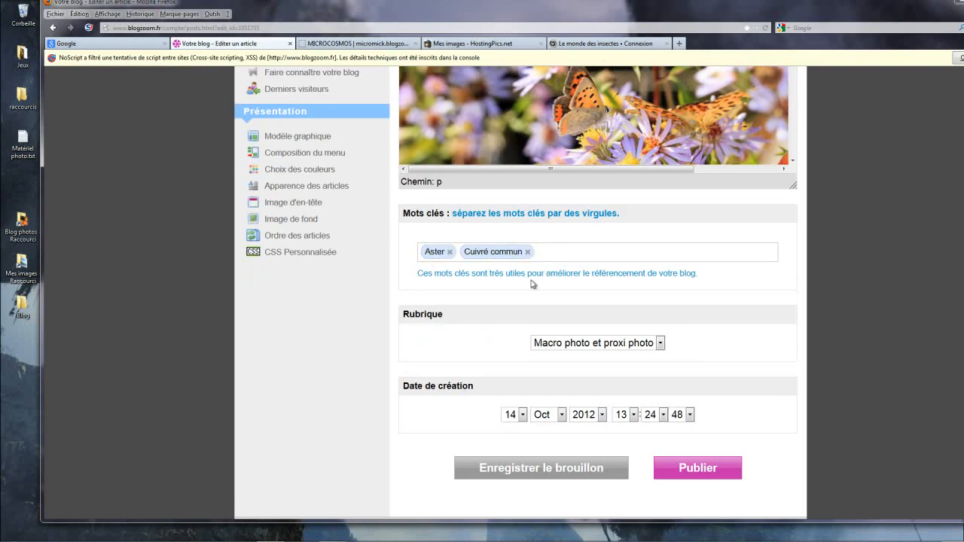
click(661, 343)
click(607, 117)
click(549, 469)
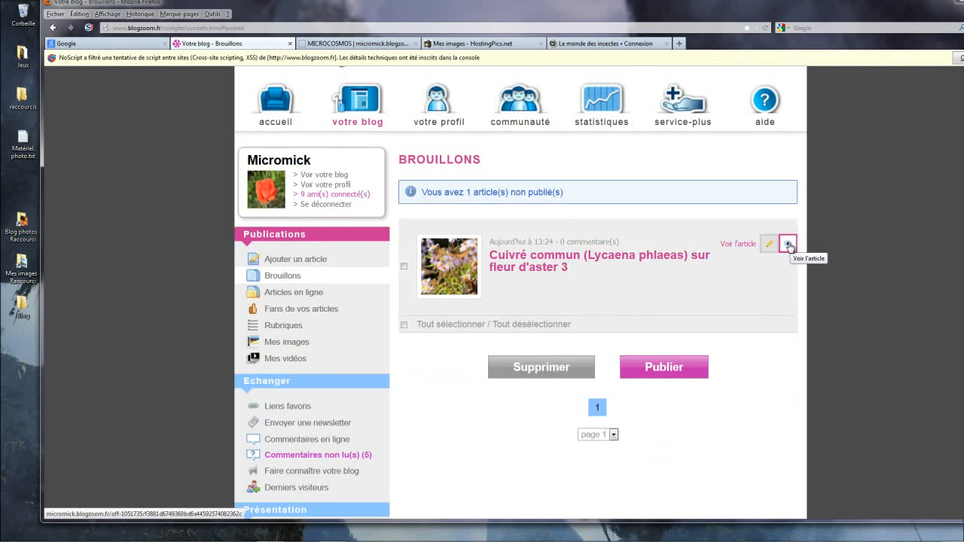
Step: Preview the draft article and check its photos, caption and text down the page
click(789, 244)
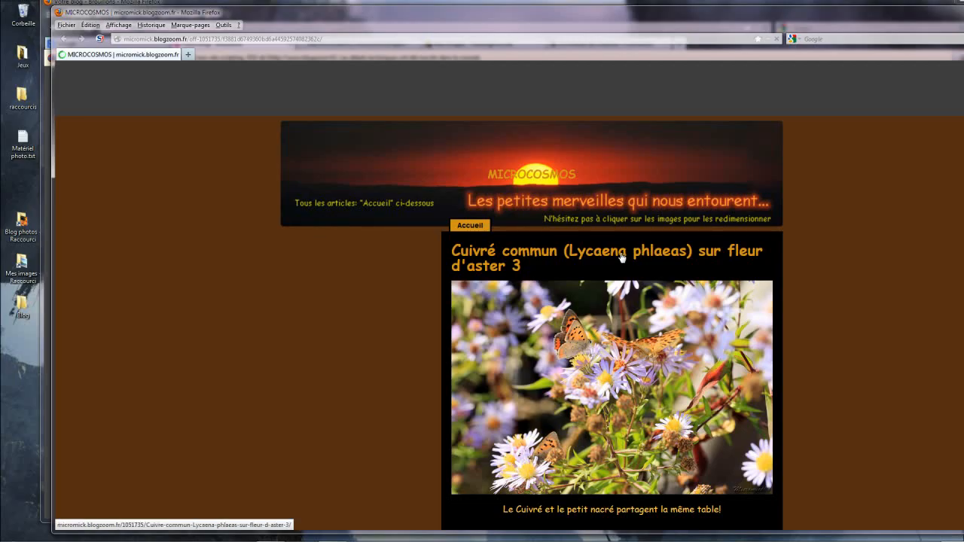
scroll(607, 290, down, 5)
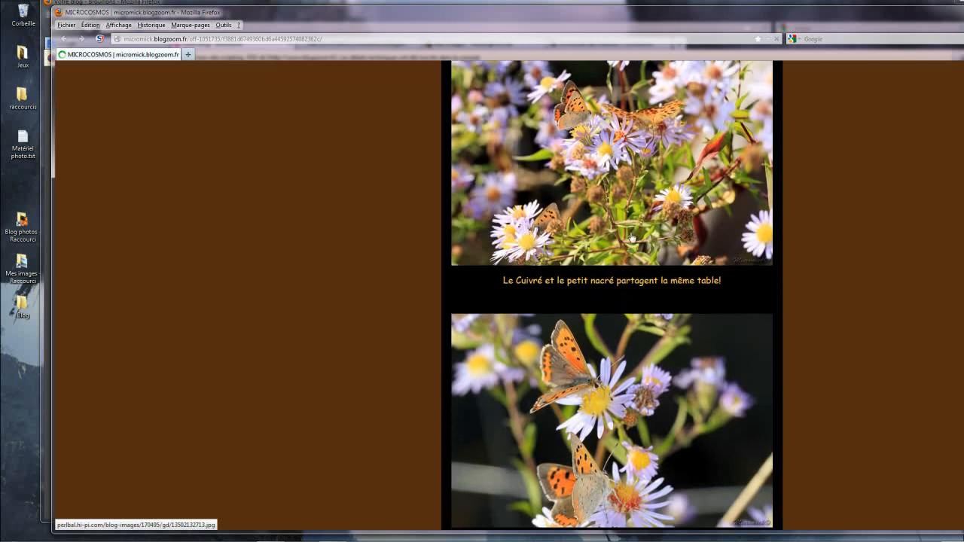
scroll(632, 230, up, 3)
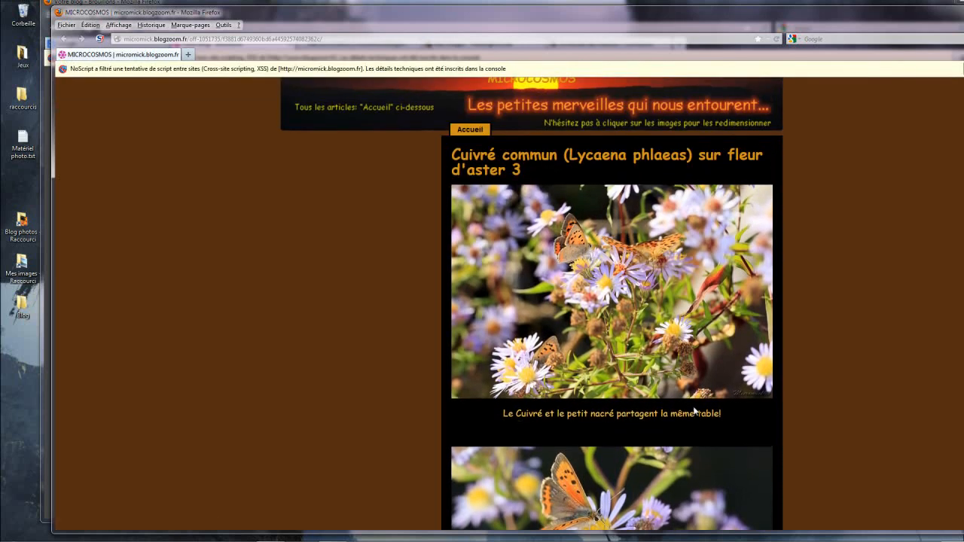
scroll(695, 402, down, 2)
scroll(695, 401, down, 3)
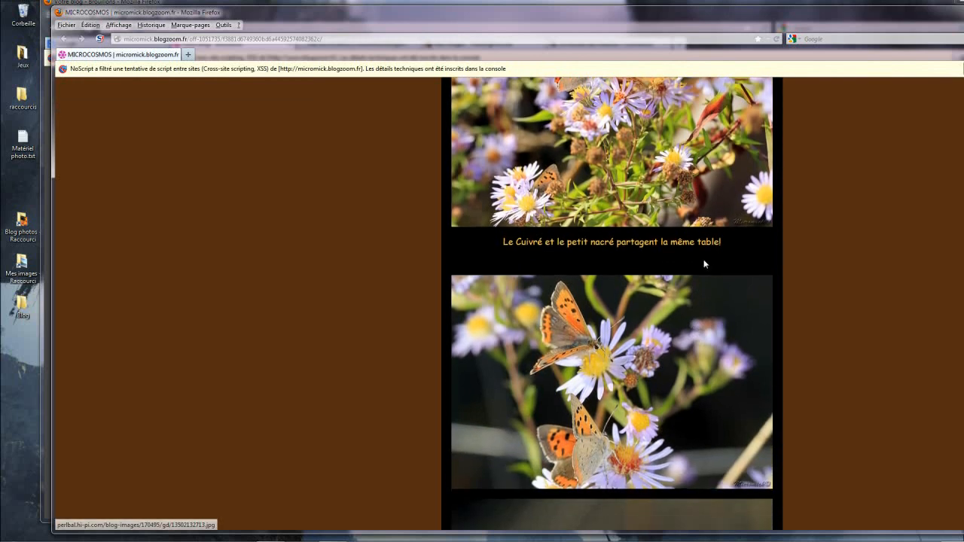
scroll(649, 218, down, 1)
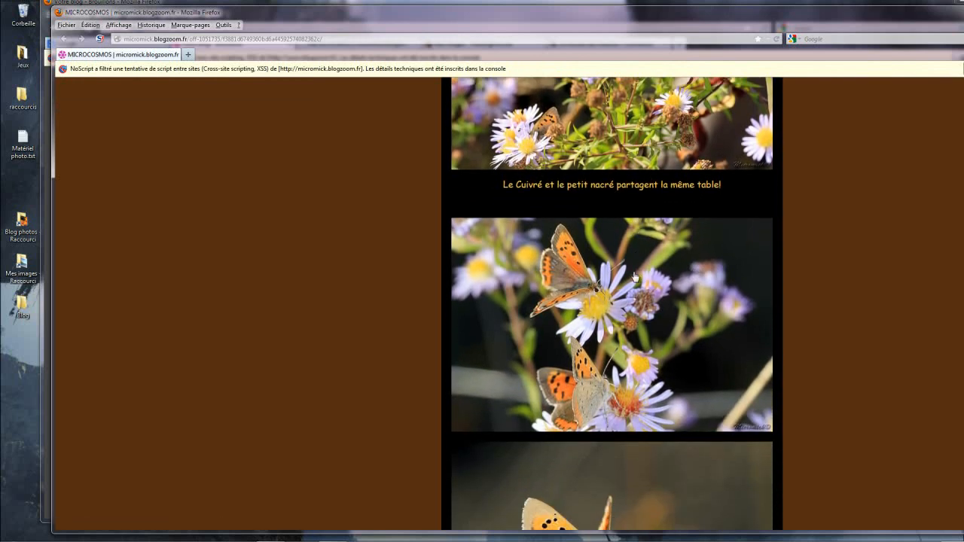
scroll(634, 284, down, 2)
scroll(634, 283, down, 9)
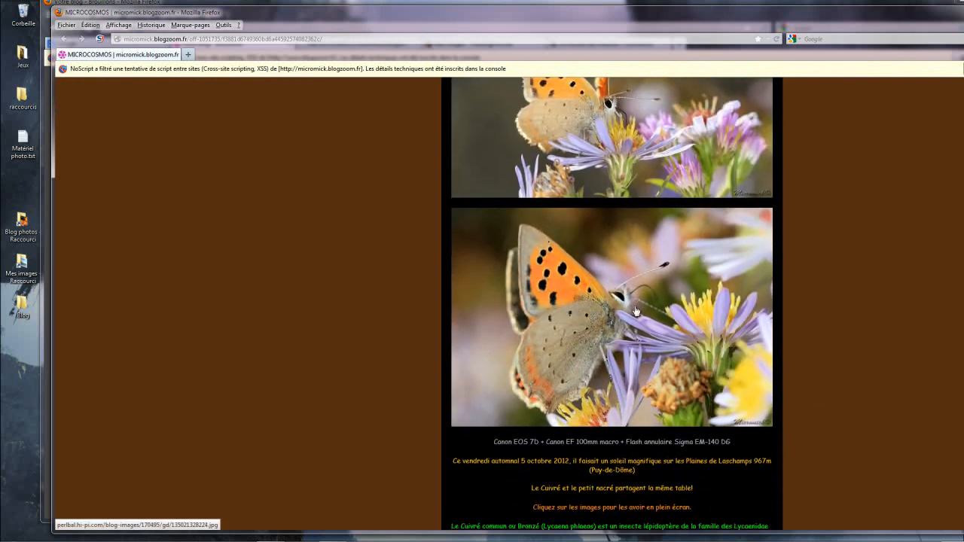
scroll(635, 311, up, 2)
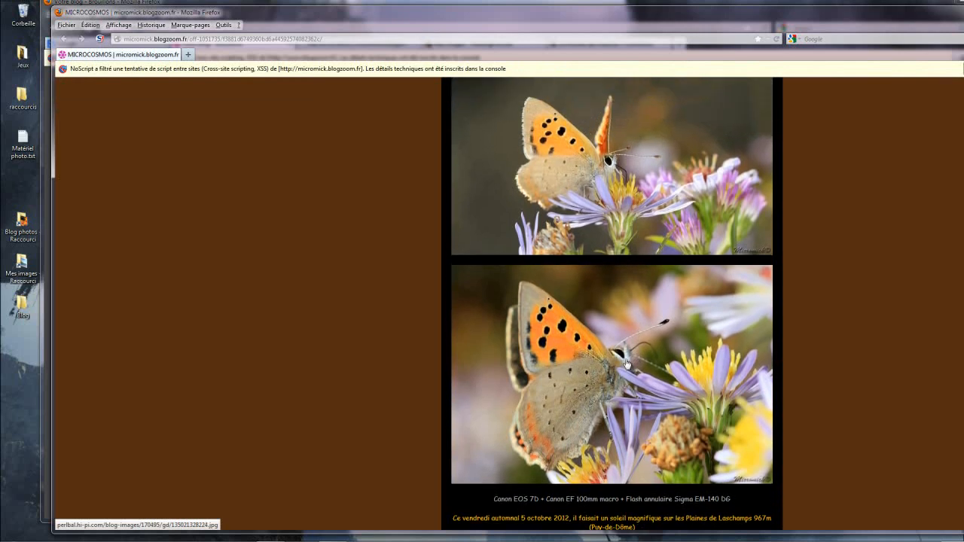
Step: Check the last butterfly photo in a slightly enlarged window of its own, and close it and the article preview
click(625, 363)
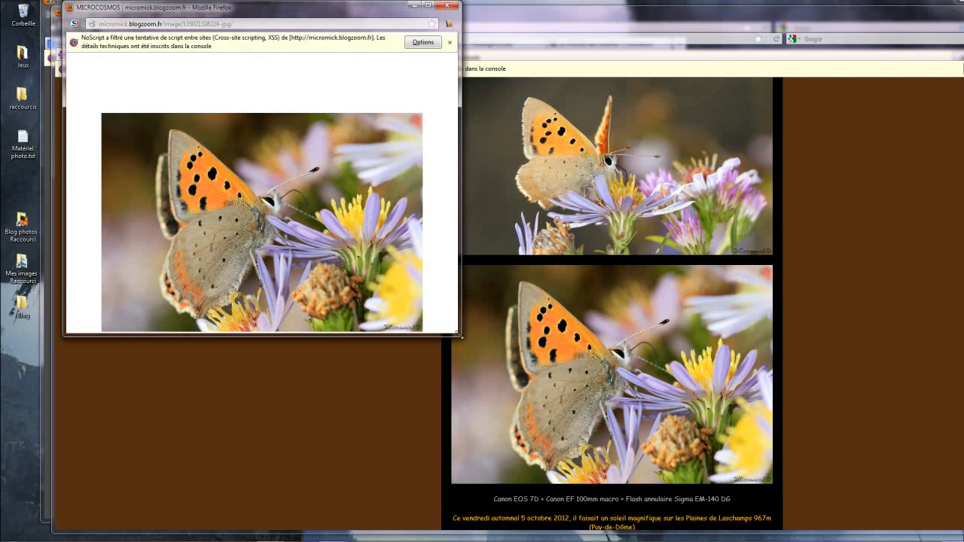
drag(459, 336, 468, 378)
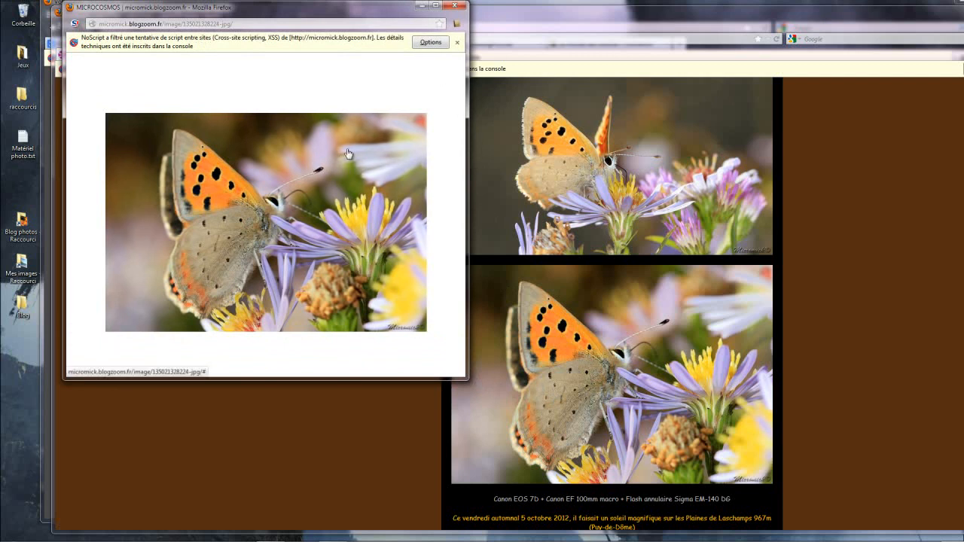
click(455, 7)
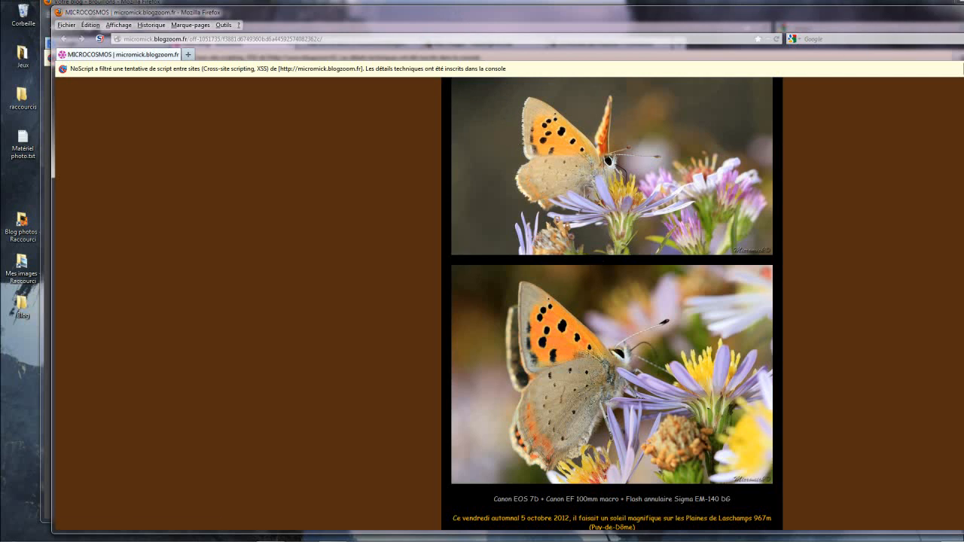
click(963, 10)
Step: Reopen the Cuivré commun draft for editing and bring its text area into view
mouse_move(703, 245)
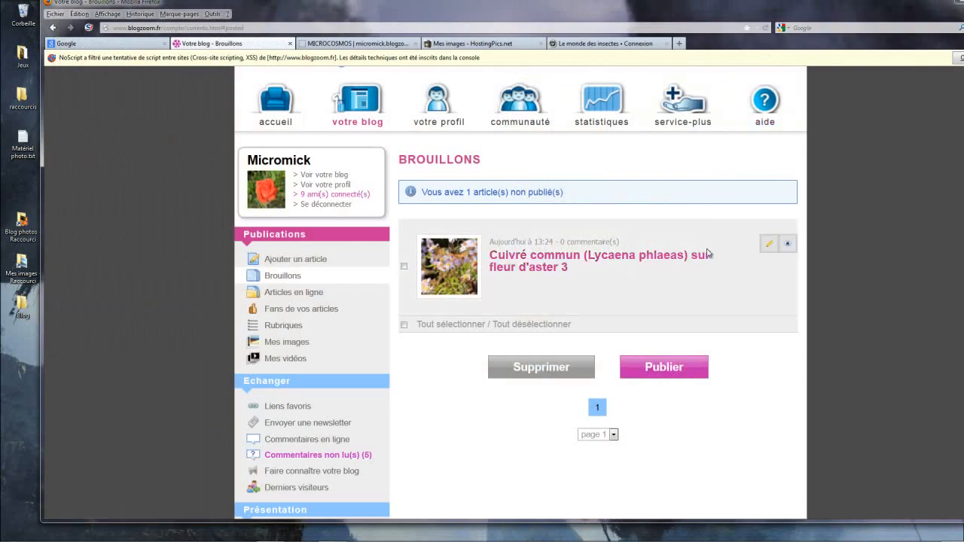
click(768, 244)
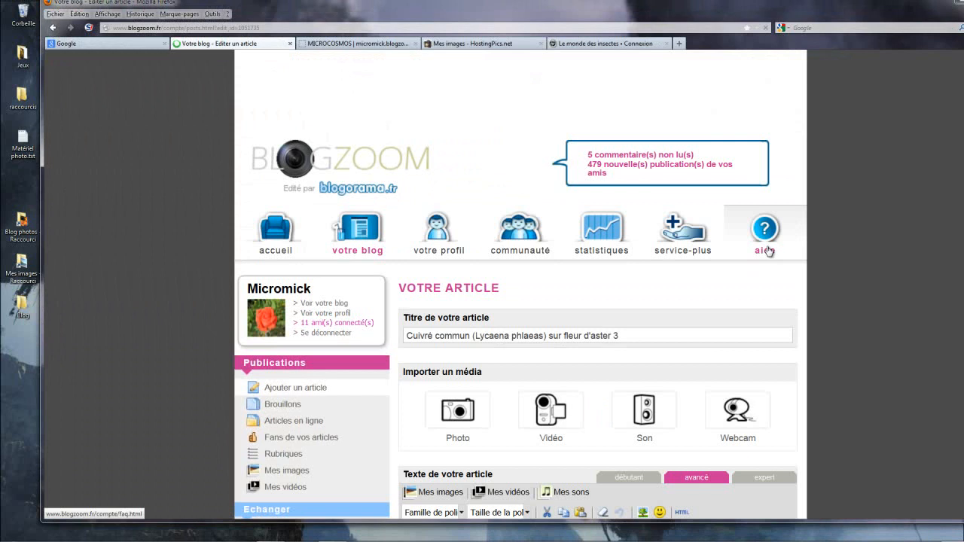
scroll(654, 281, down, 5)
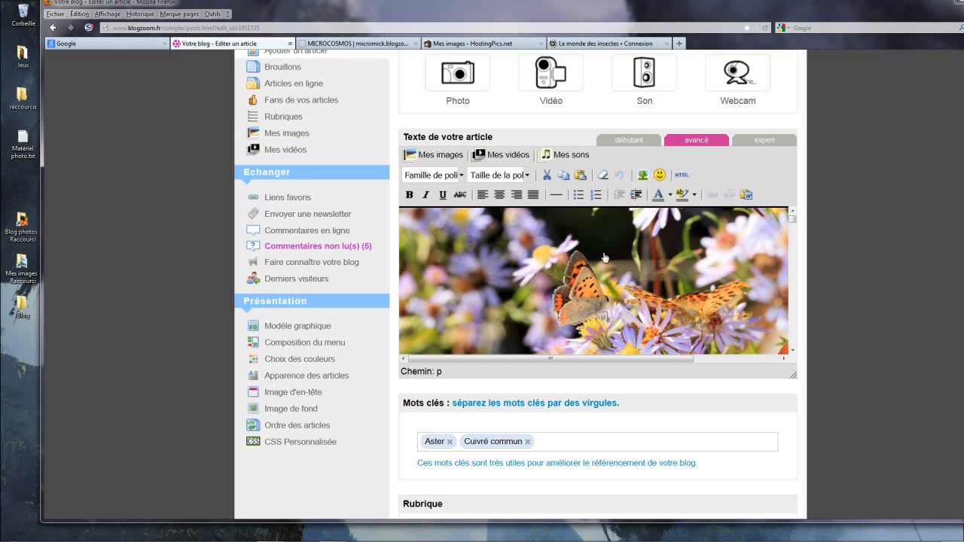
Step: Switch to the HostingPics image upload page and start choosing a file for the first image
click(485, 43)
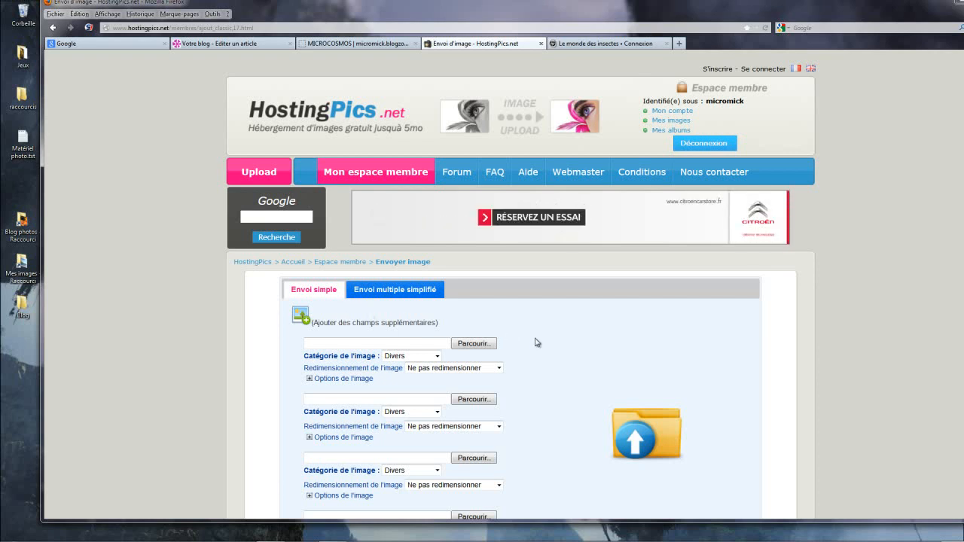
click(479, 345)
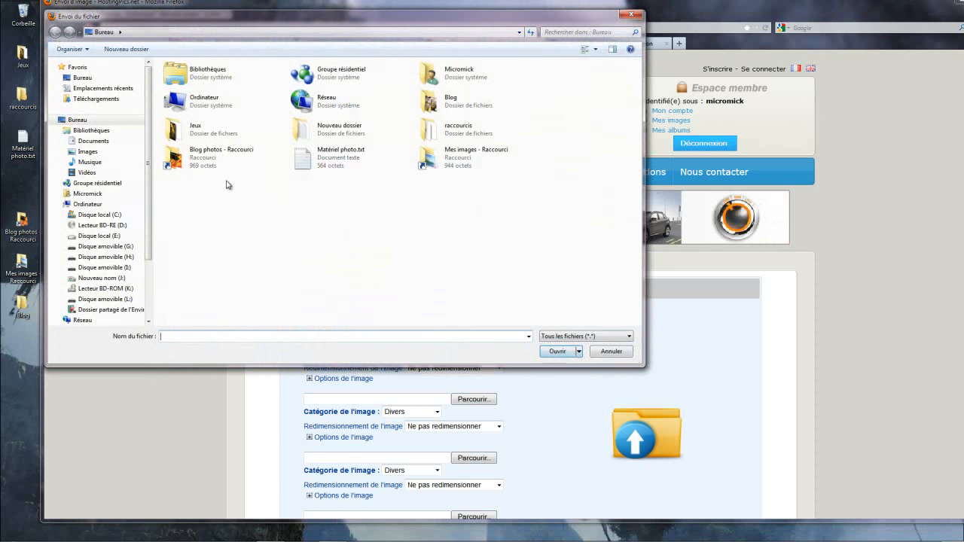
click(188, 162)
double_click(189, 162)
scroll(218, 179, down, 20)
scroll(218, 179, down, 20)
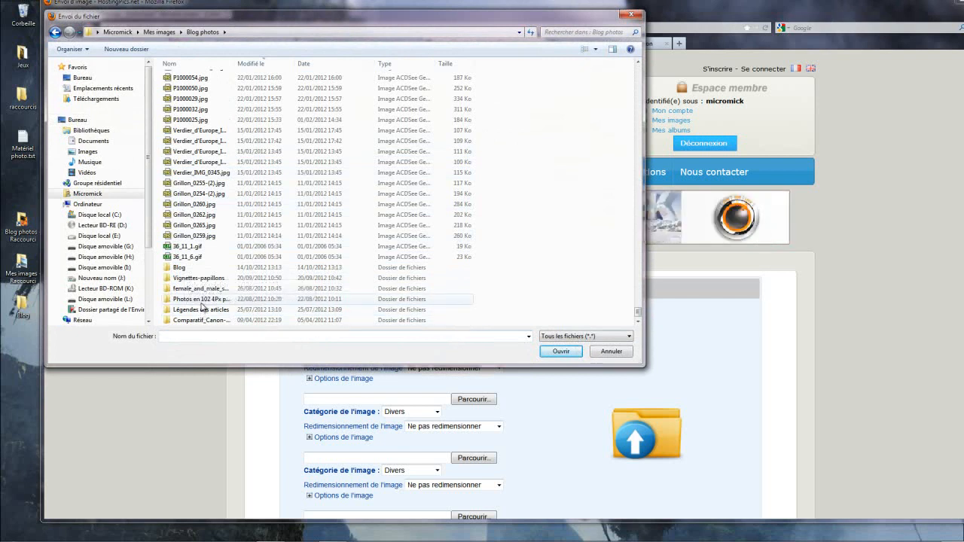
click(78, 120)
Step: Select "Cuivré_commun-Canon 7D 176.jpg" from the desktop's Blog folder as the first image, widening the file name column
double_click(428, 103)
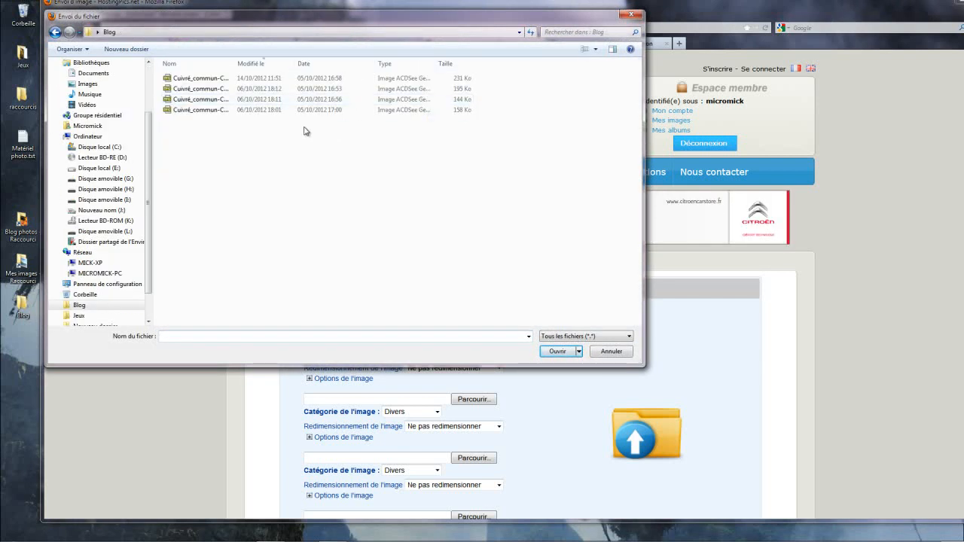
drag(234, 64, 290, 61)
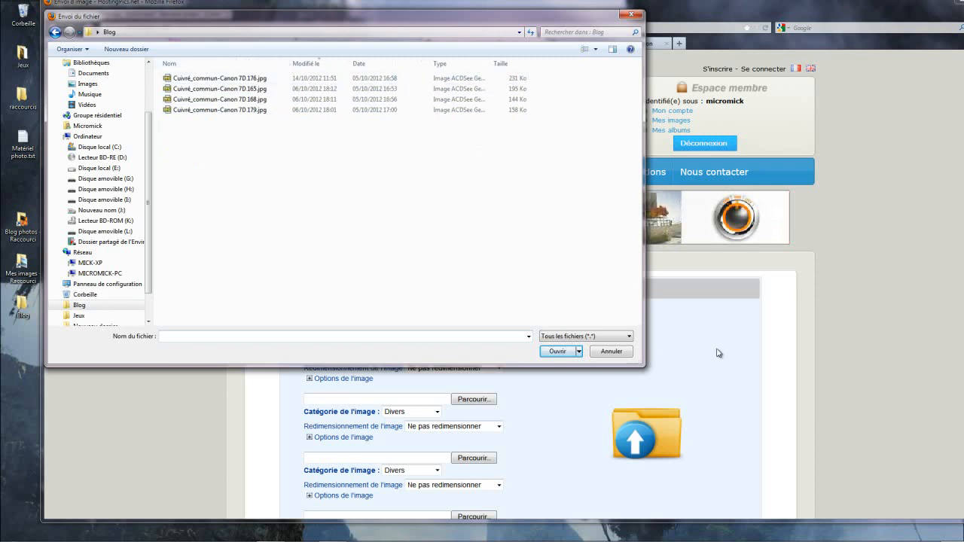
double_click(192, 81)
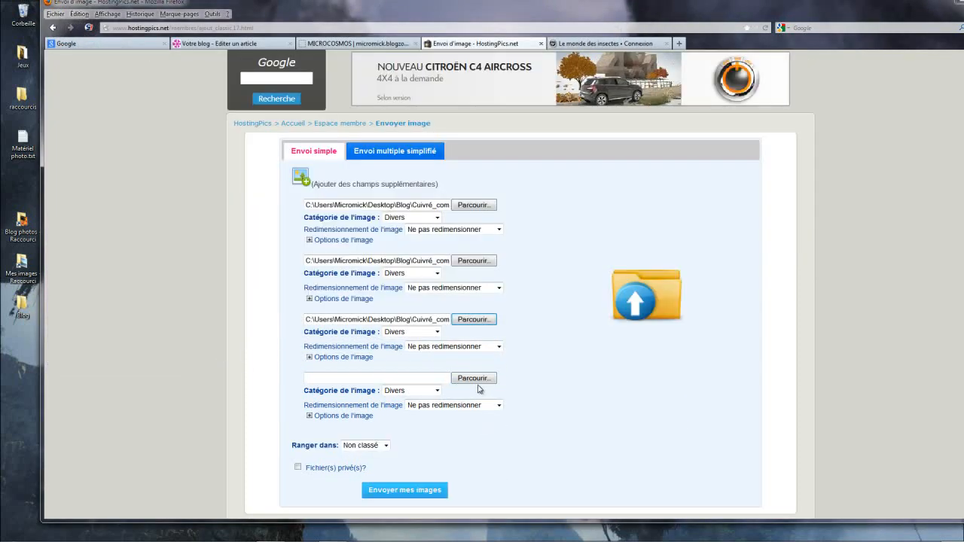
Step: Select "Cuivré_commun-Canon 7D 179.jpg" from the Blog folder as the fourth image and send the images to HostingPics
click(474, 380)
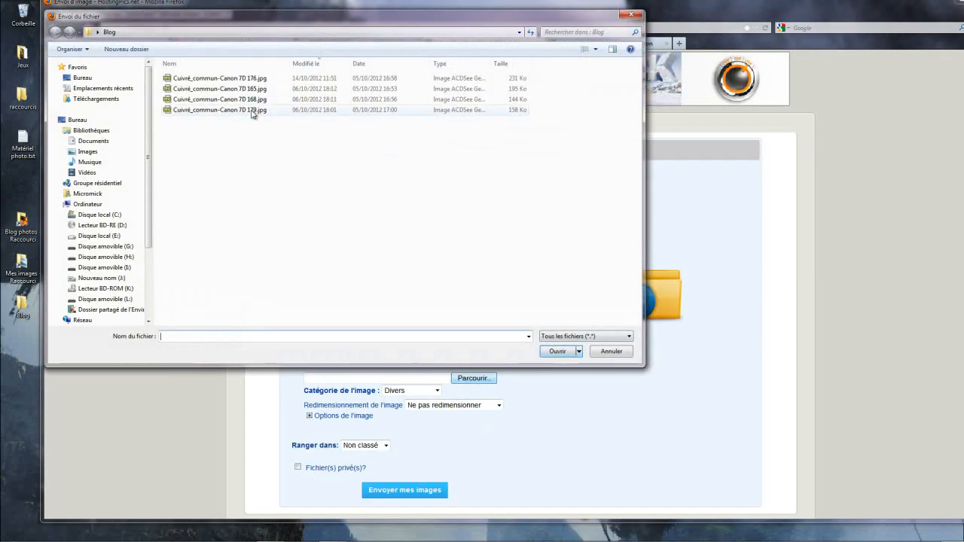
click(253, 109)
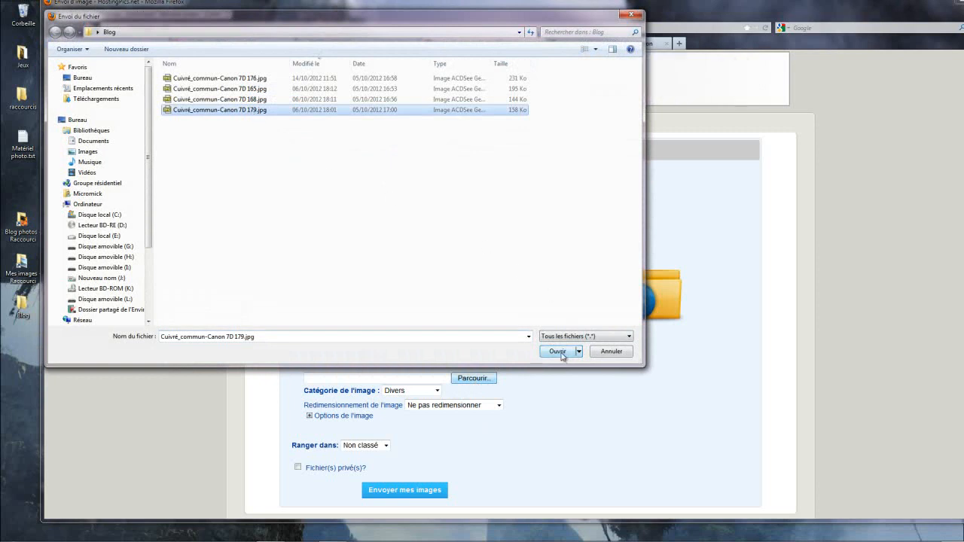
click(611, 351)
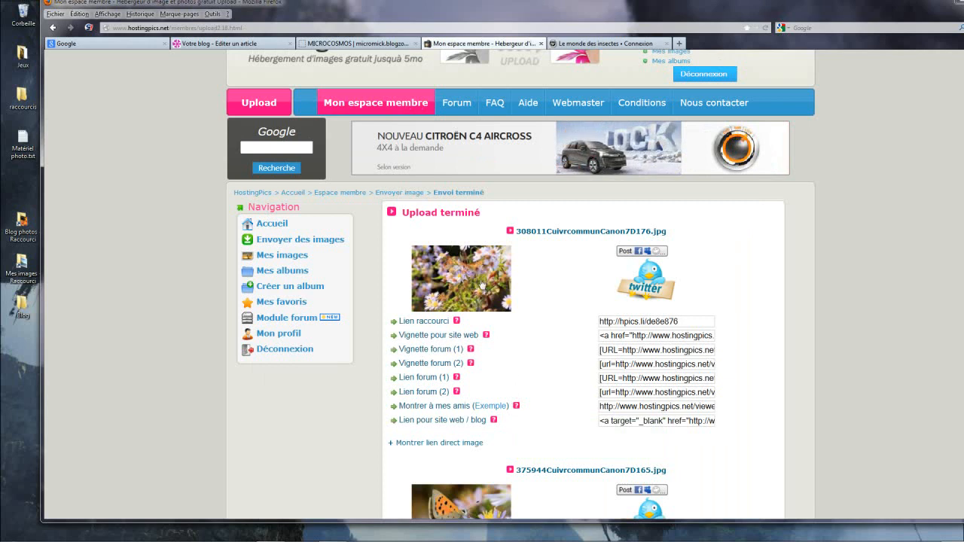
Step: Reveal the direct image link of the uploaded 308011CuivrcommunCanon7D176.jpg and copy it
scroll(482, 285, down, 2)
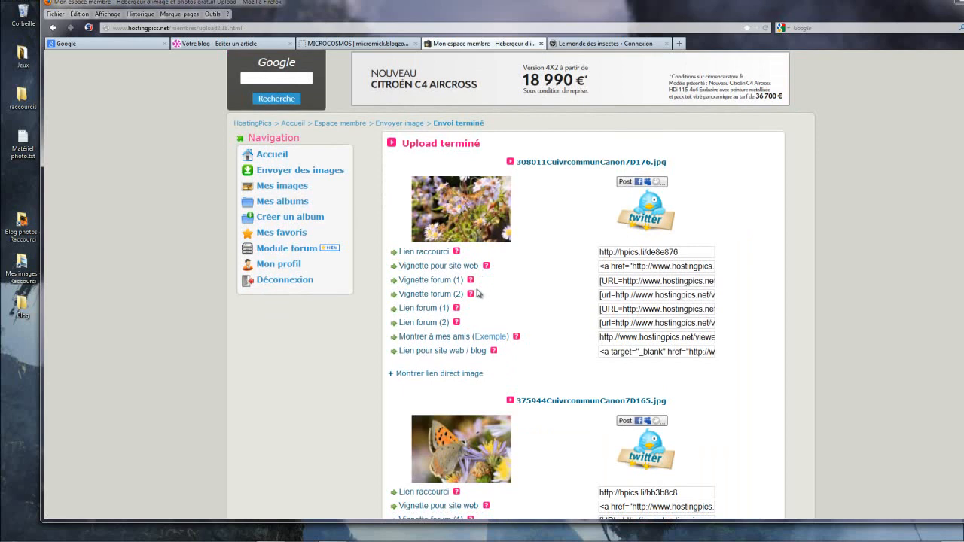
scroll(493, 234, down, 2)
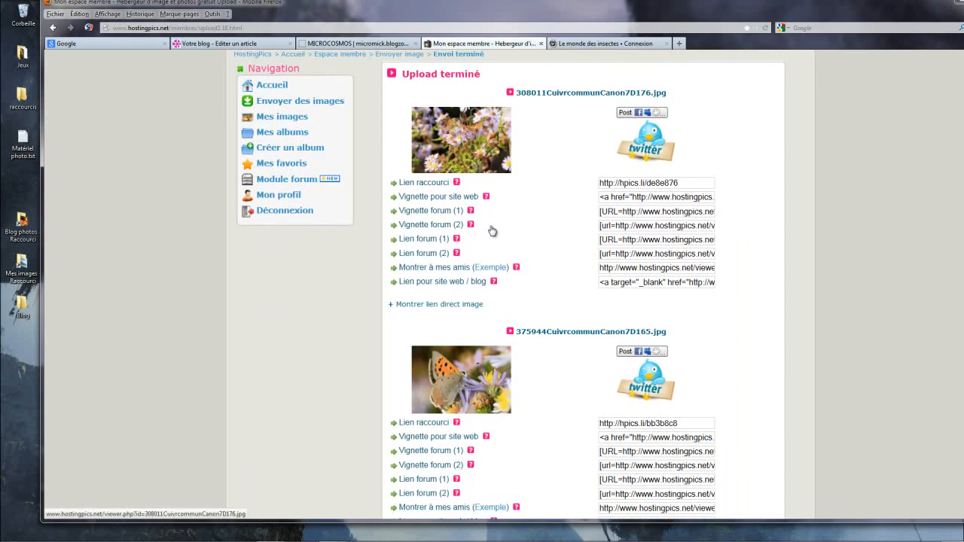
click(447, 304)
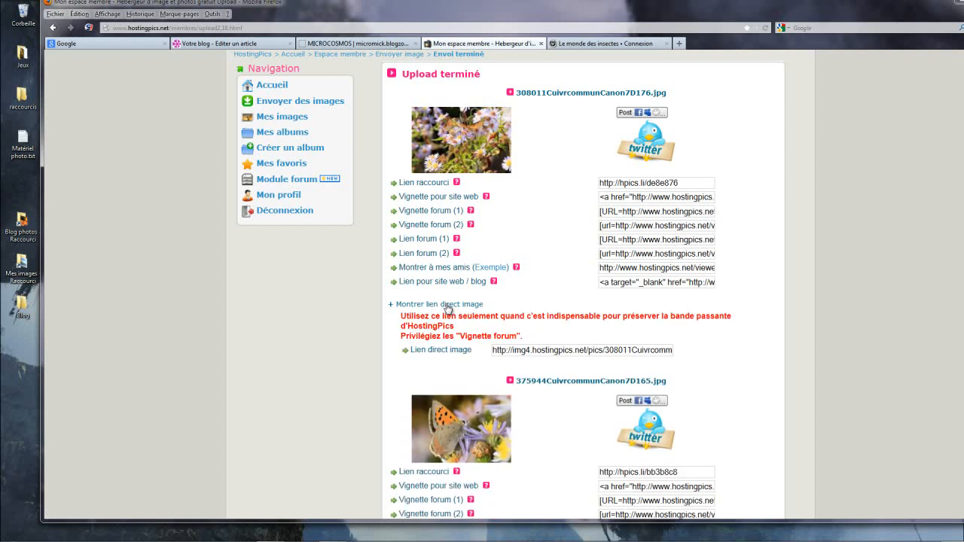
click(499, 350)
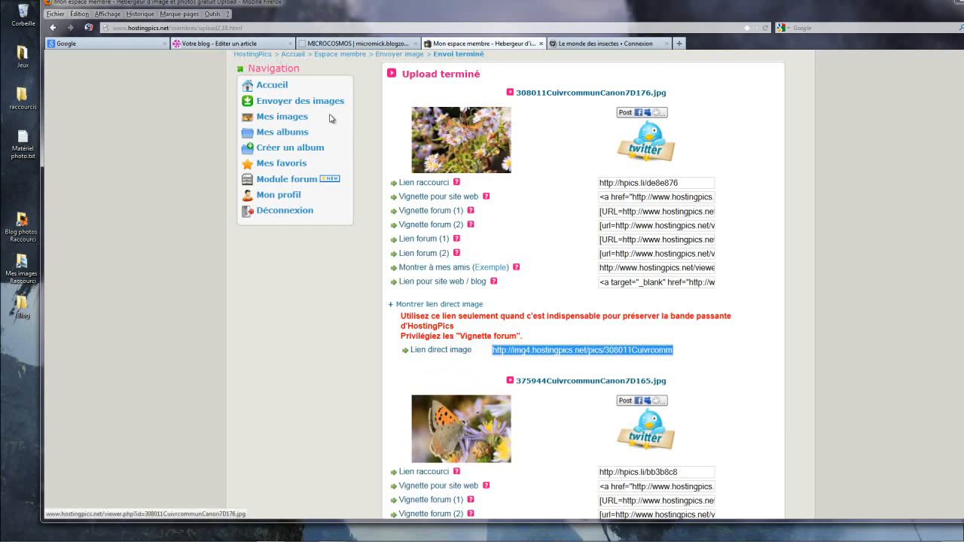
Step: Return to the blog article editor and remove the existing link from the first photo in the article text
click(247, 45)
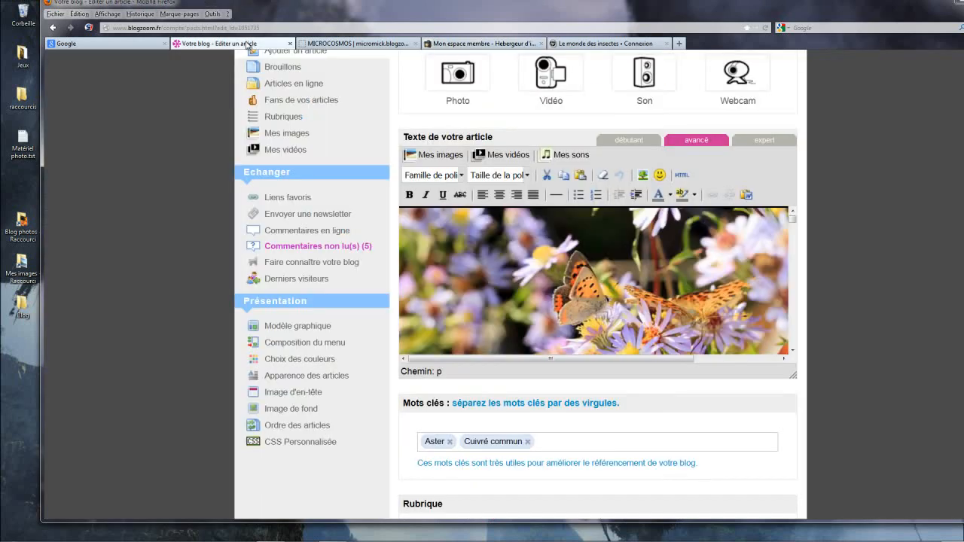
scroll(579, 295, up, 5)
scroll(579, 296, down, 5)
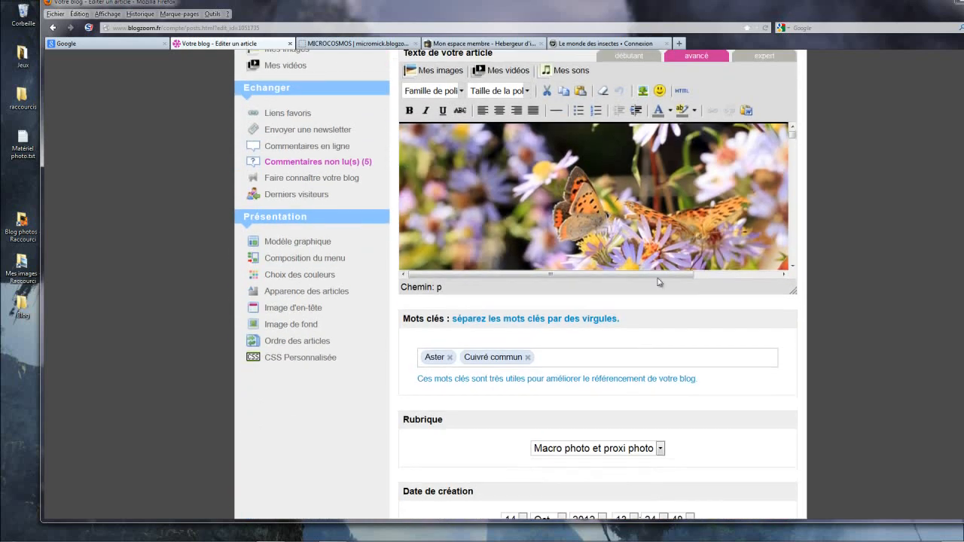
click(658, 180)
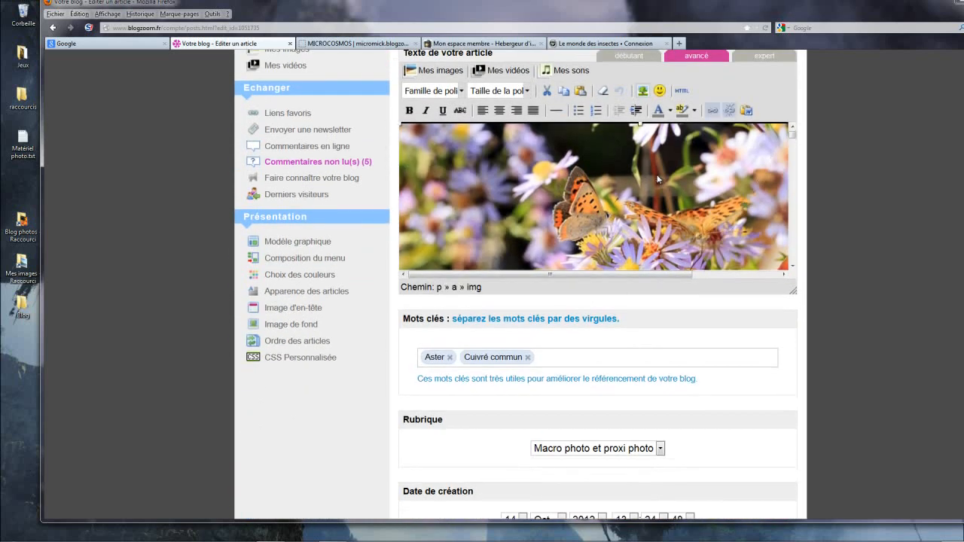
right_click(658, 179)
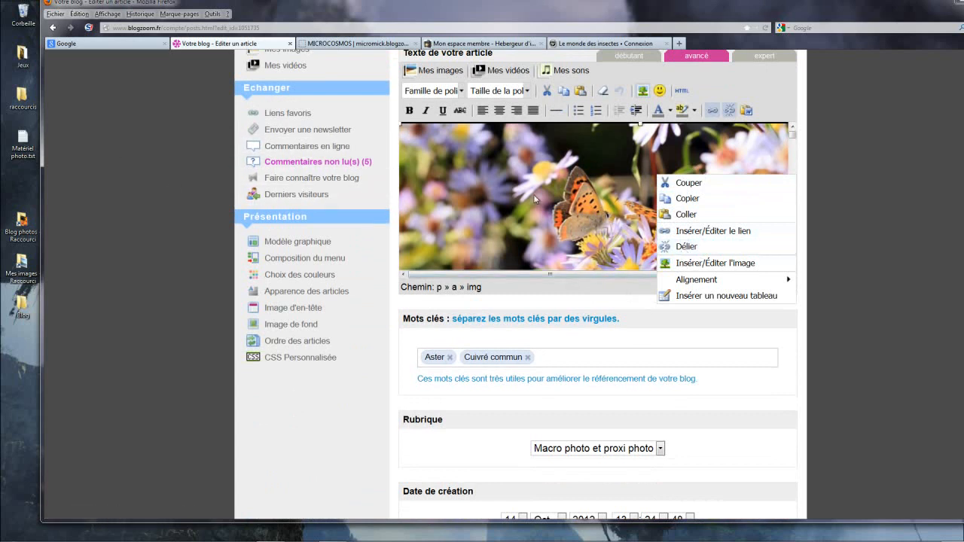
click(670, 246)
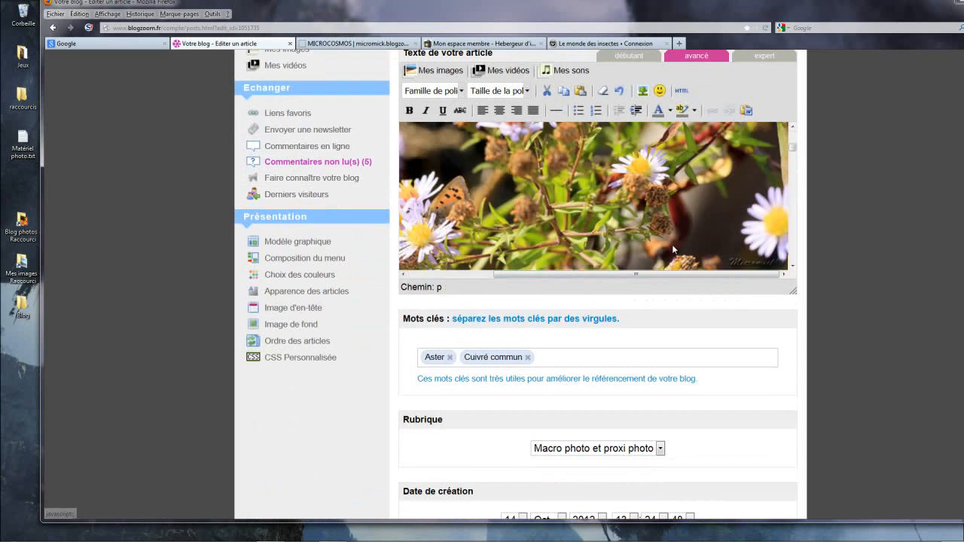
Step: Link the first photo to the copied direct URL of 308011CuivrcommunCanon7D176.jpg, with Nouvelle fenêtre as its target
right_click(652, 194)
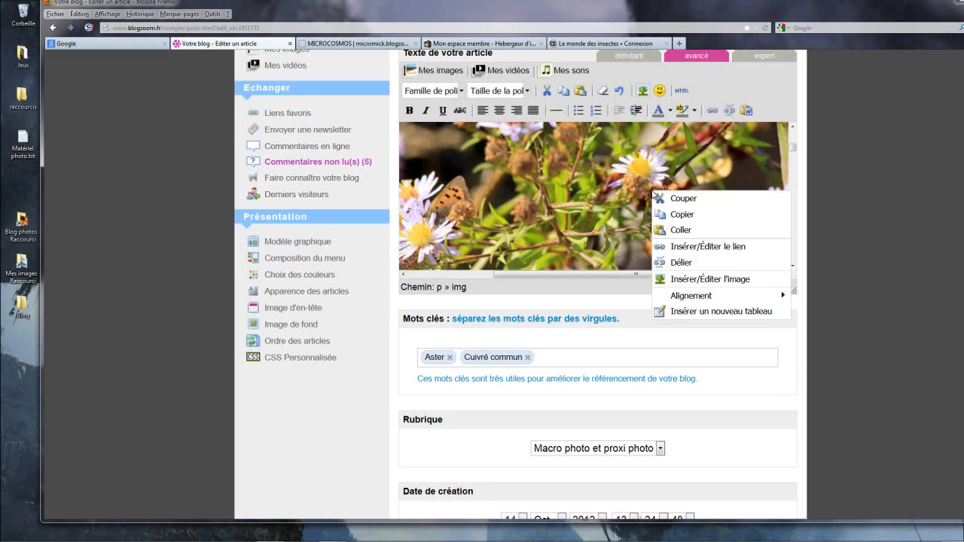
click(690, 248)
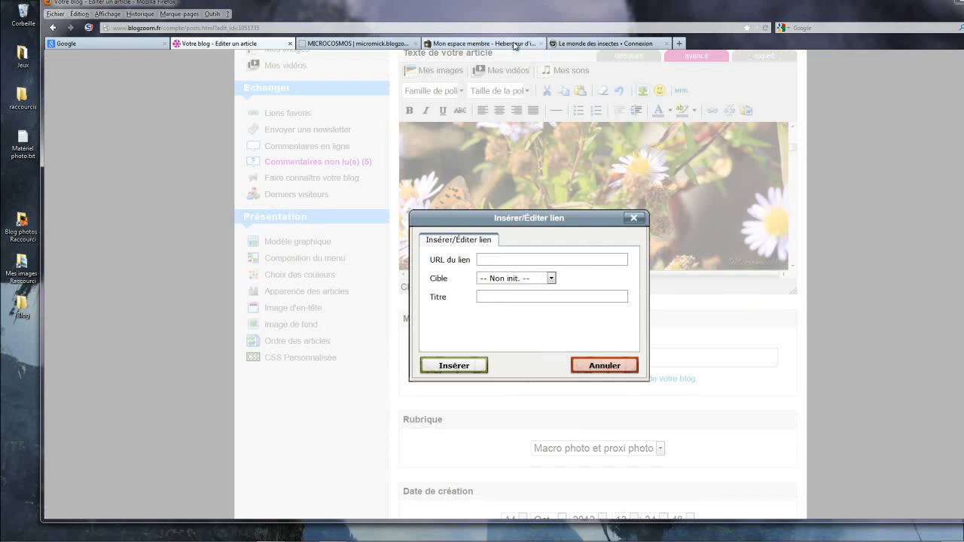
click(486, 258)
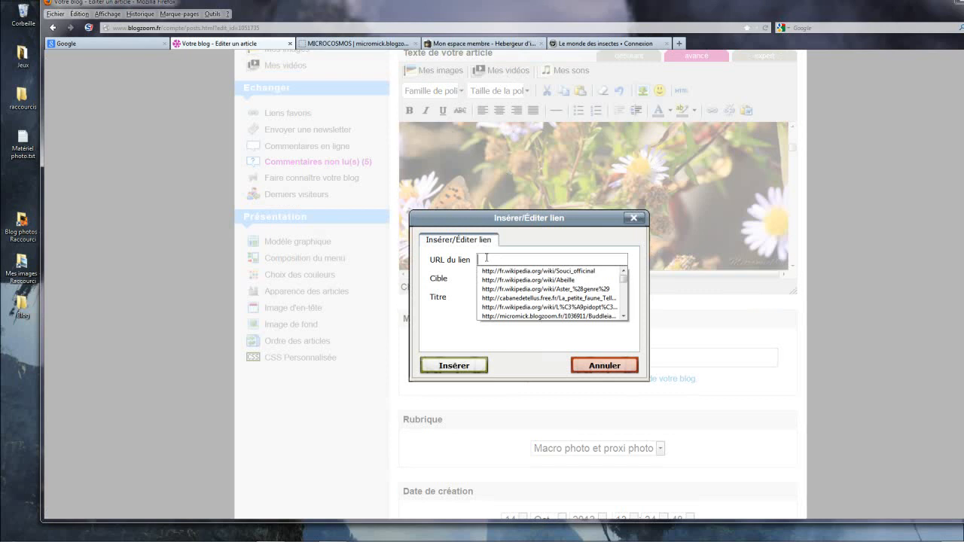
click(487, 258)
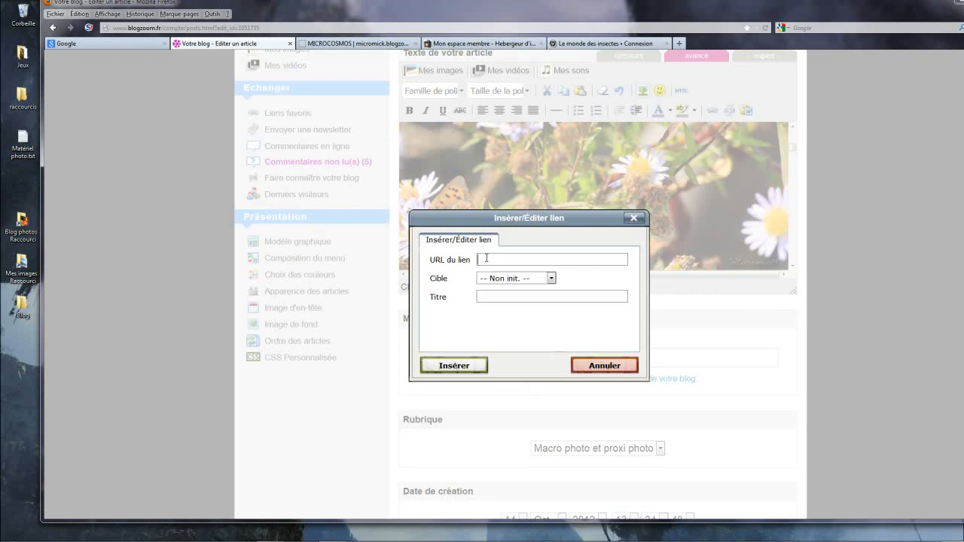
key(ctrl+v)
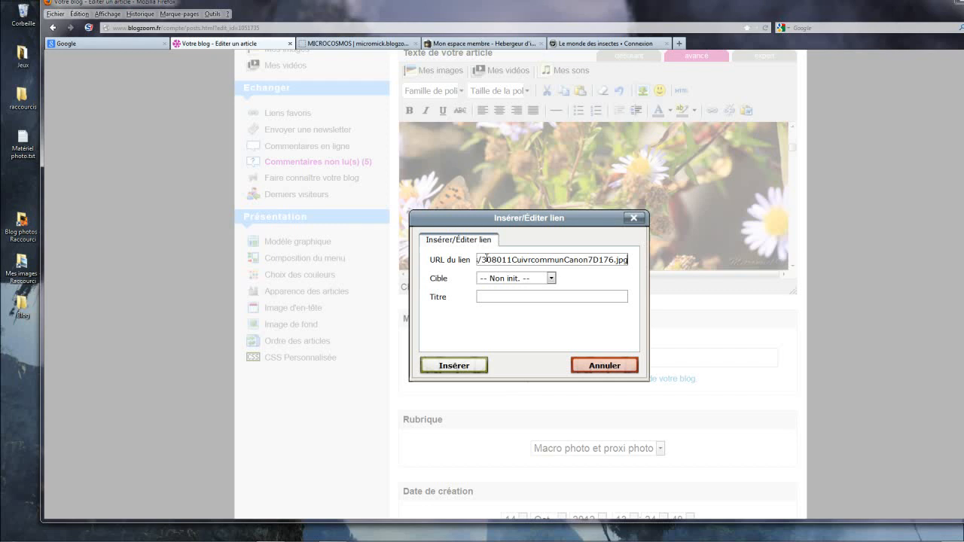
click(552, 279)
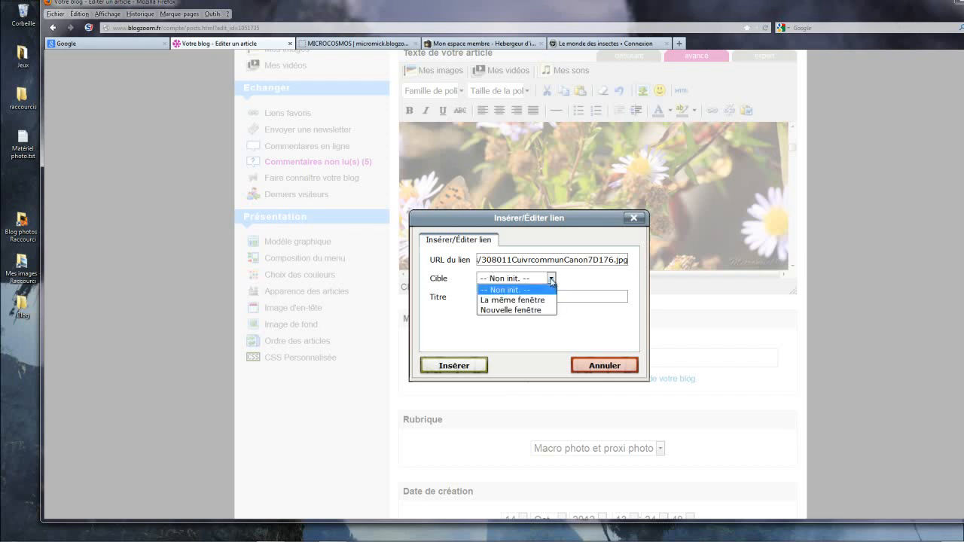
click(517, 313)
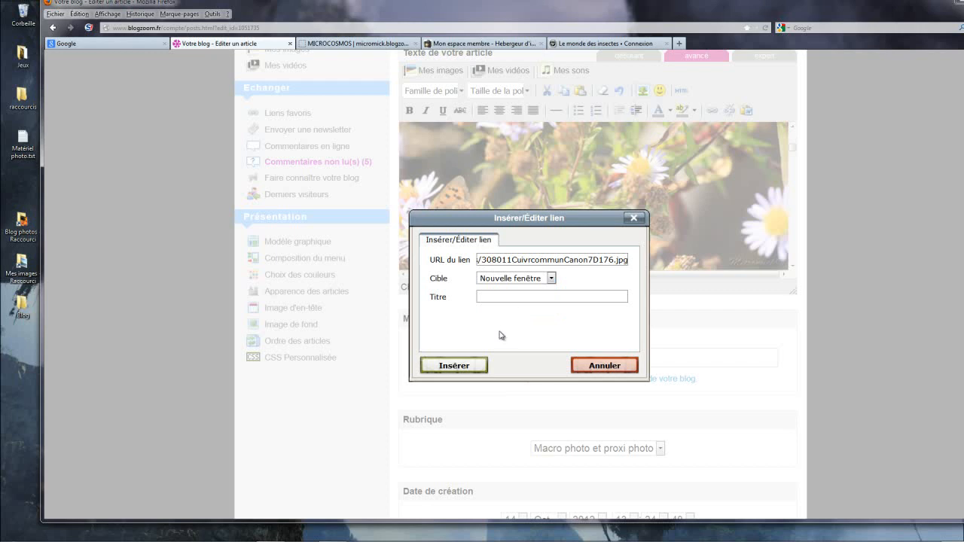
click(464, 369)
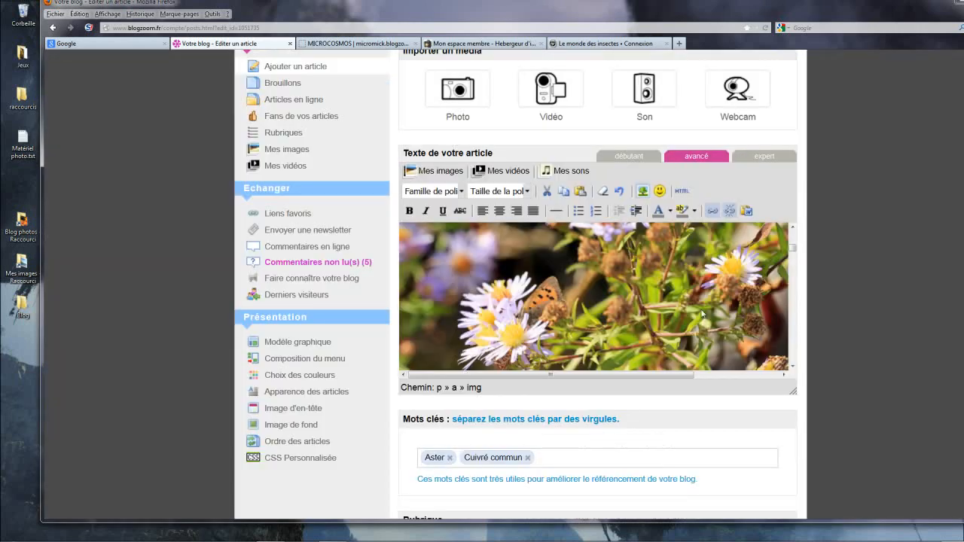
scroll(792, 255, down, 5)
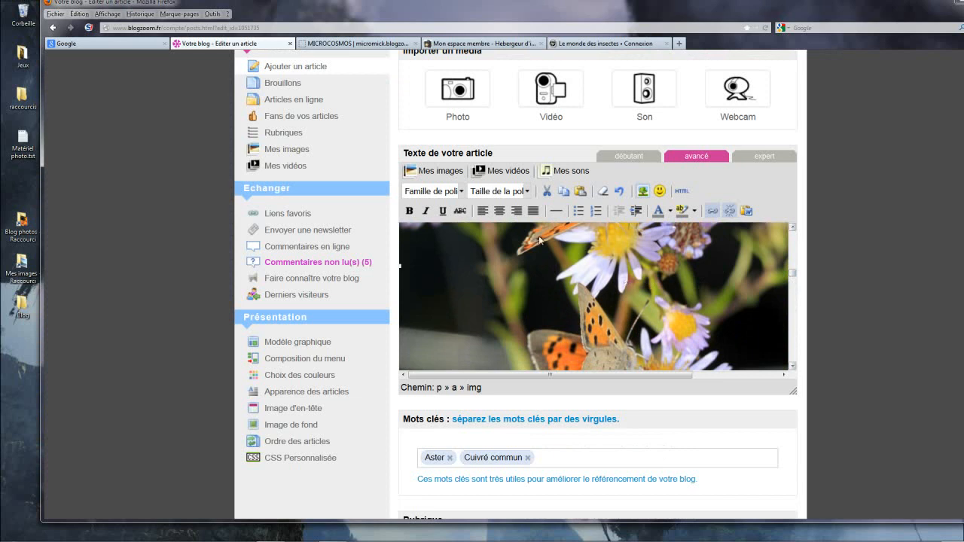
right_click(558, 265)
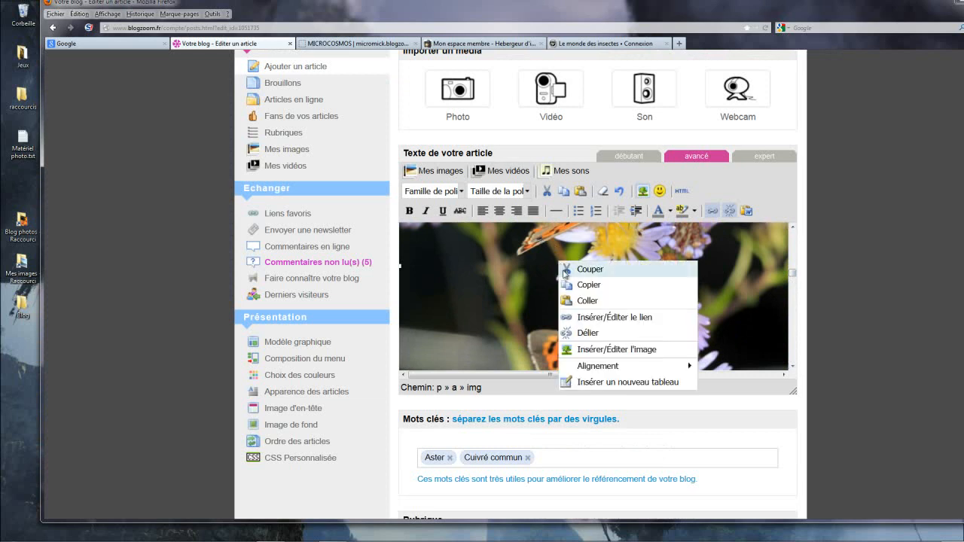
click(594, 319)
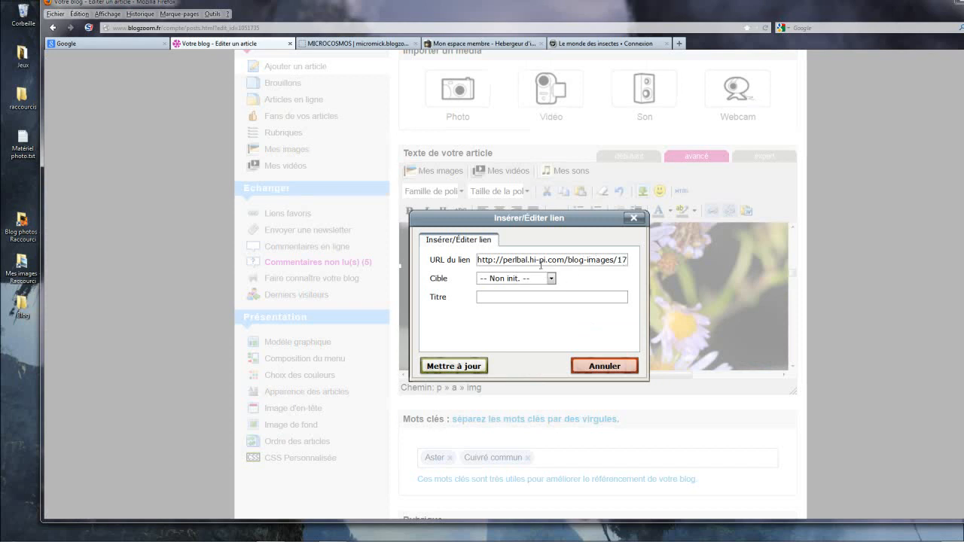
click(607, 369)
Step: Remove the existing link from the photo of butterflies on a dark background and start inserting a new link on it
right_click(555, 292)
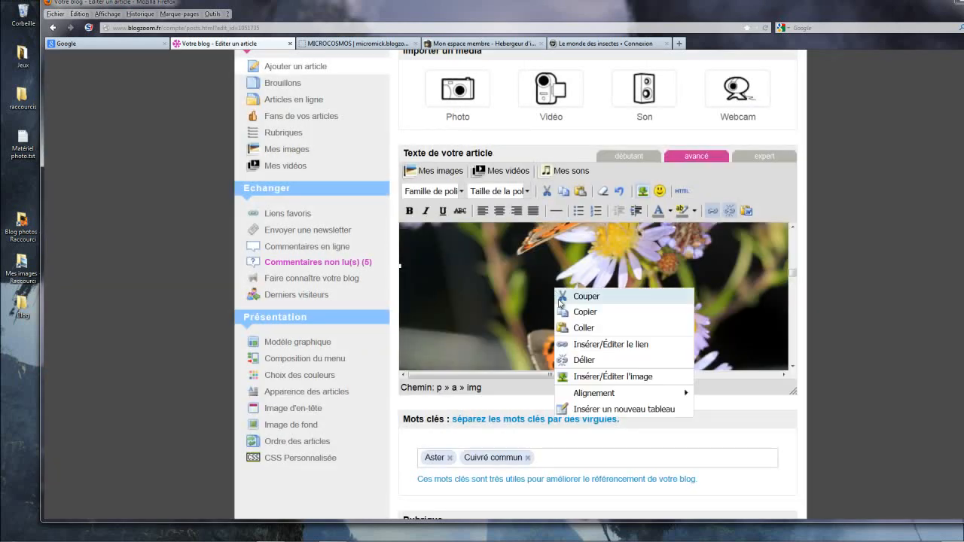
click(586, 362)
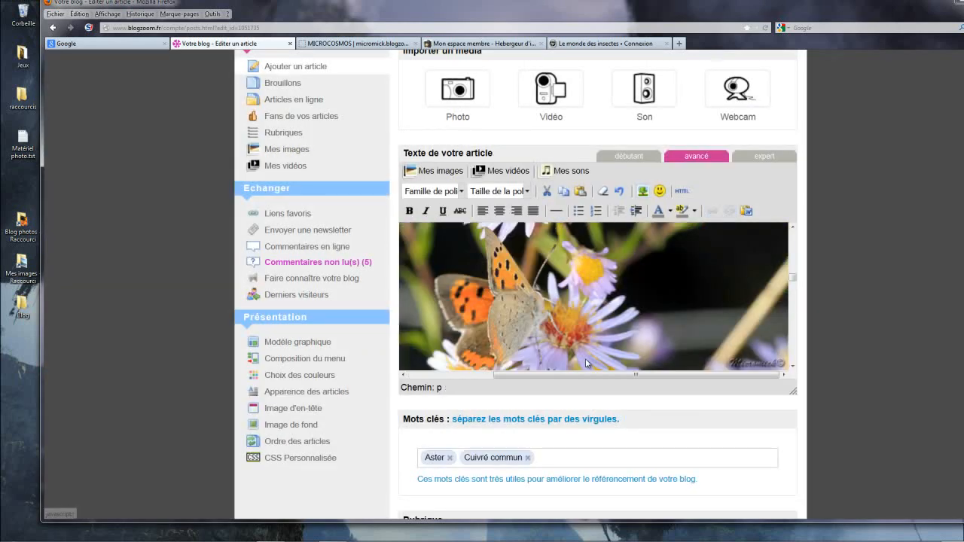
right_click(576, 300)
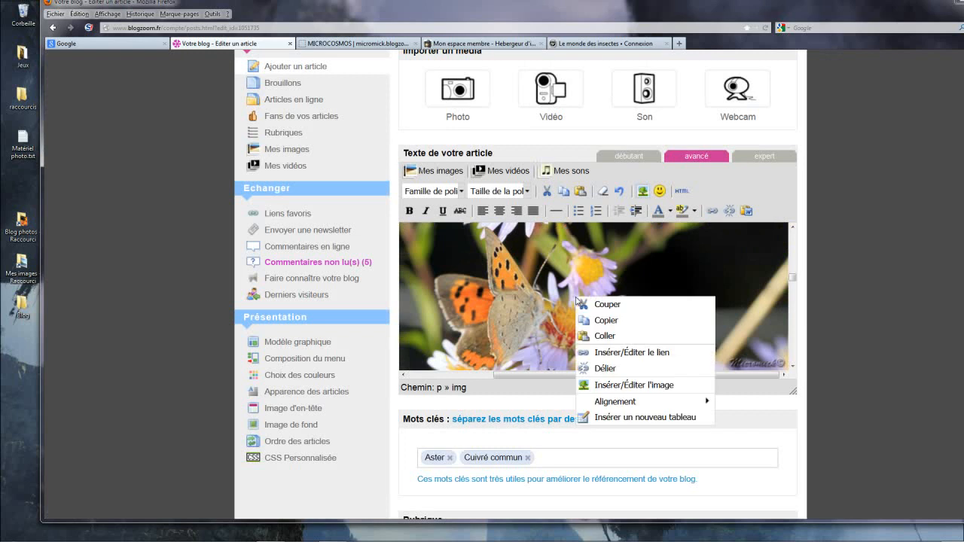
click(606, 353)
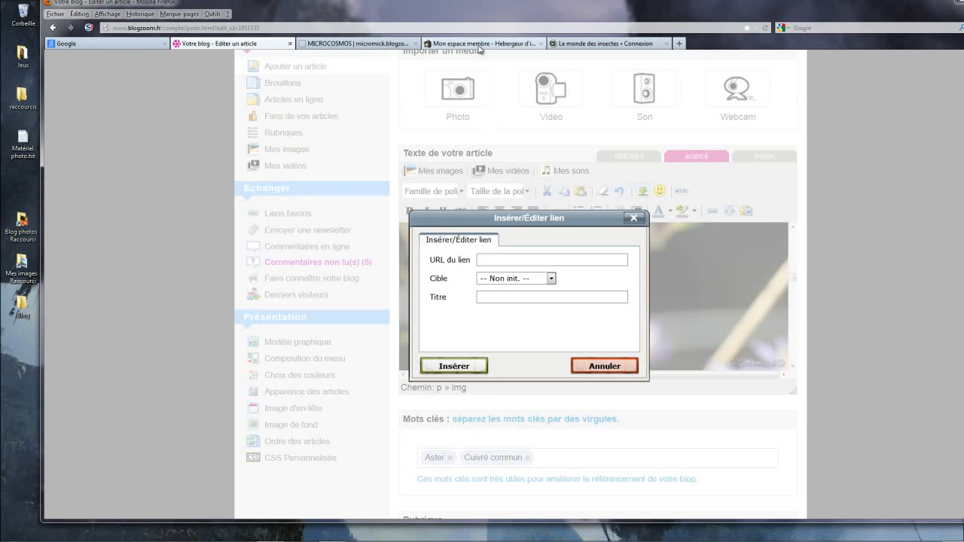
Step: Switch to the HostingPics upload results, reveal the direct image link of 531402CuivrcommunCanon7D179.jpg and copy it
click(481, 45)
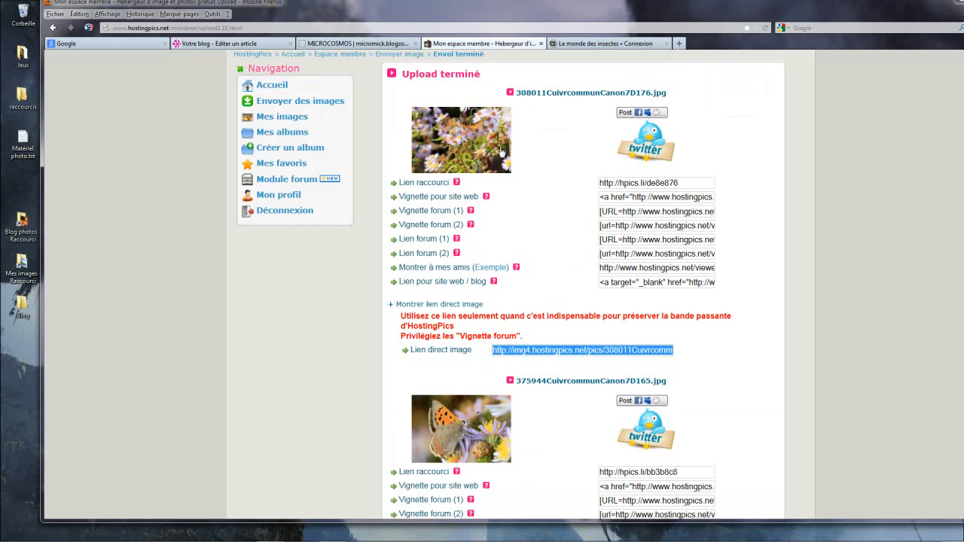
scroll(501, 153, up, 2)
scroll(502, 153, up, 3)
scroll(489, 222, down, 4)
scroll(489, 221, down, 3)
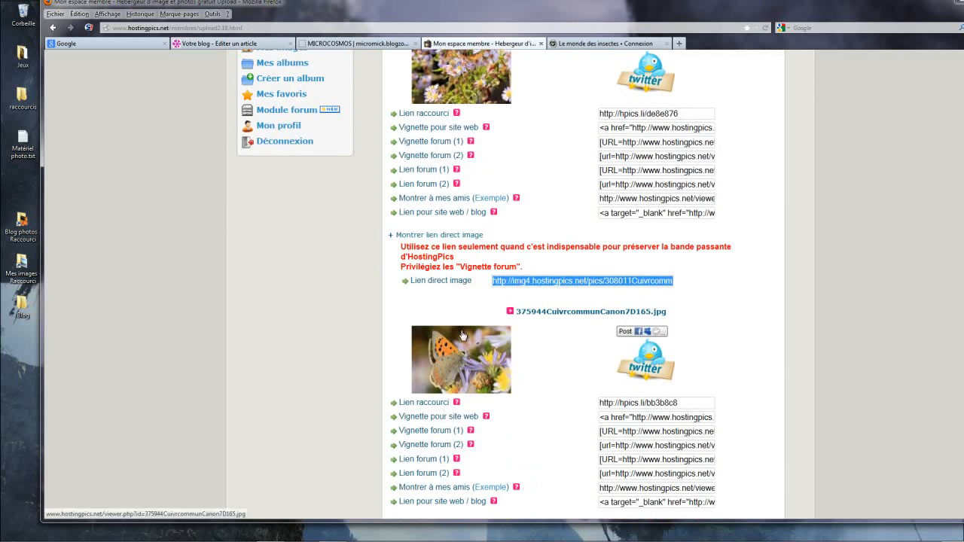
scroll(462, 335, down, 2)
scroll(462, 334, down, 6)
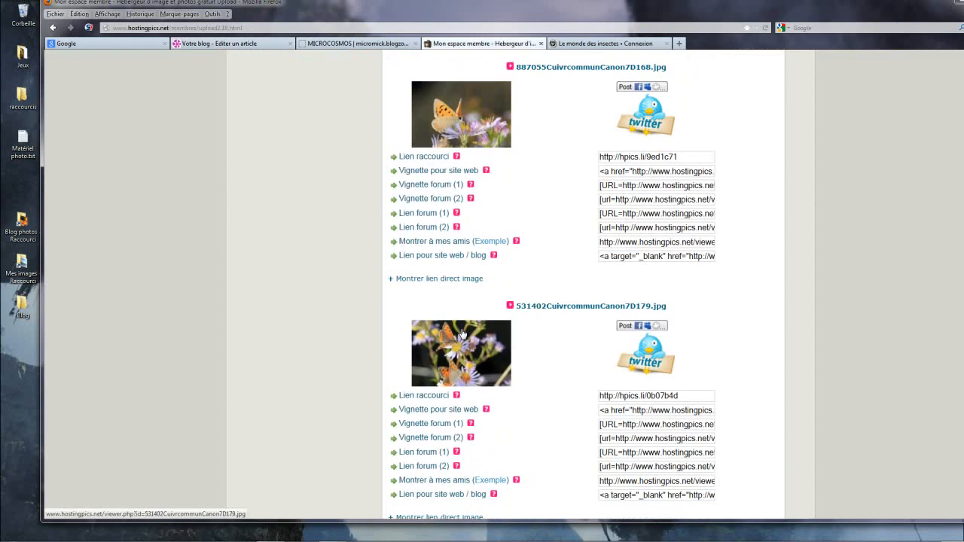
scroll(473, 357, down, 1)
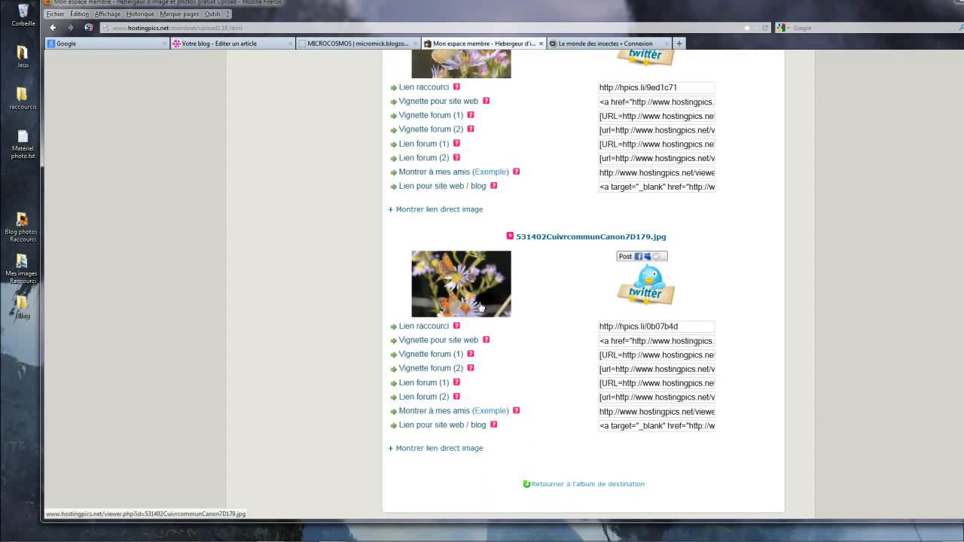
click(434, 450)
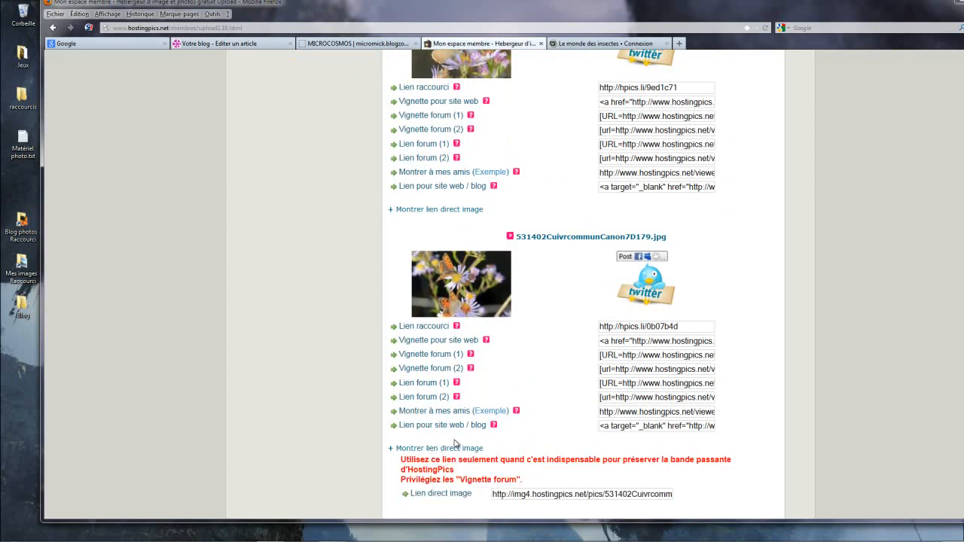
scroll(444, 444, down, 2)
click(502, 355)
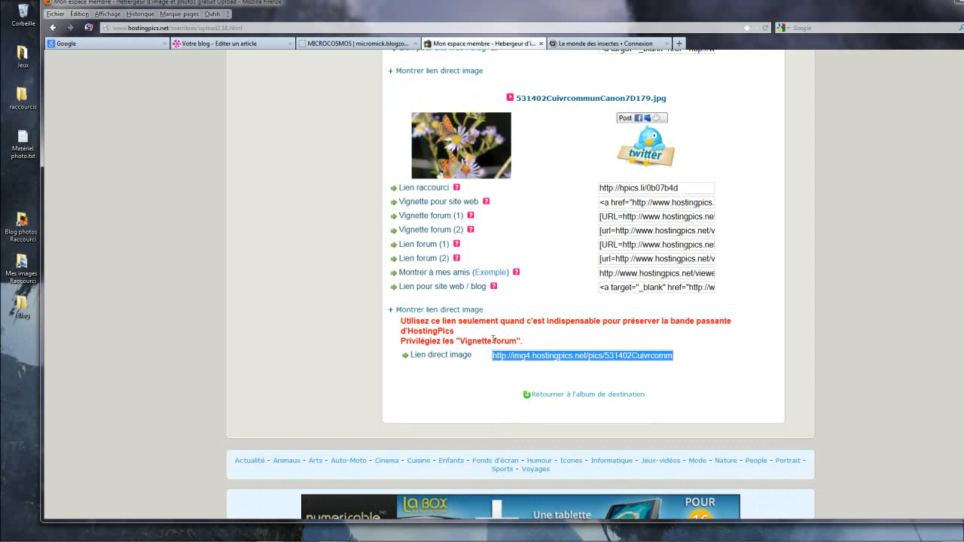
Step: In the article editor, link the photo of butterflies on a dark background to the copied 531402CuivrcommunCanon7D179.jpg URL, with Nouvelle fenêtre as target
click(215, 45)
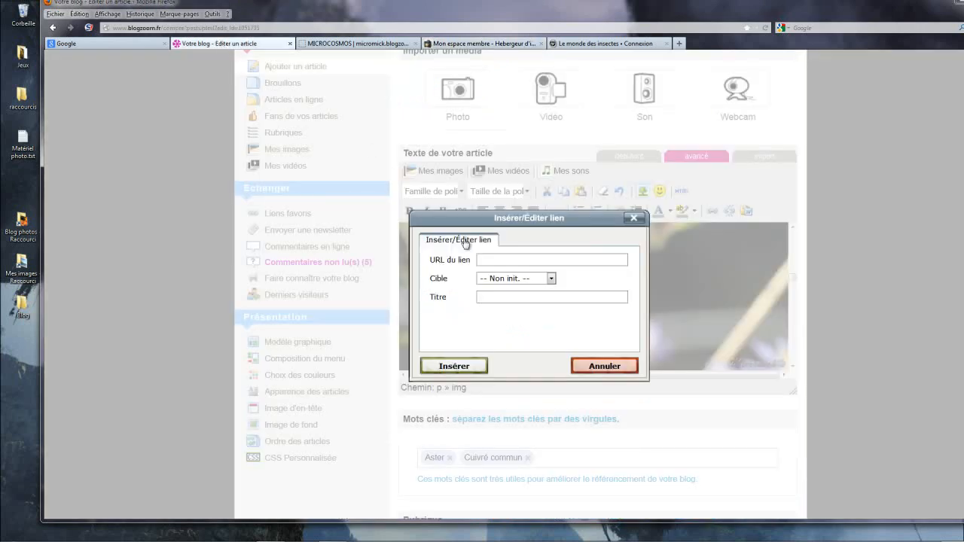
right_click(482, 259)
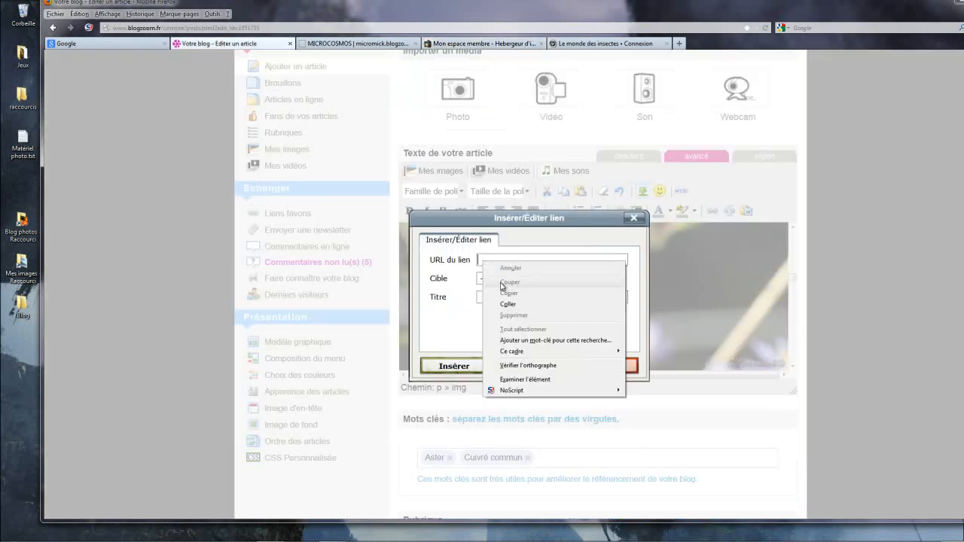
click(514, 303)
click(552, 279)
click(500, 311)
click(452, 366)
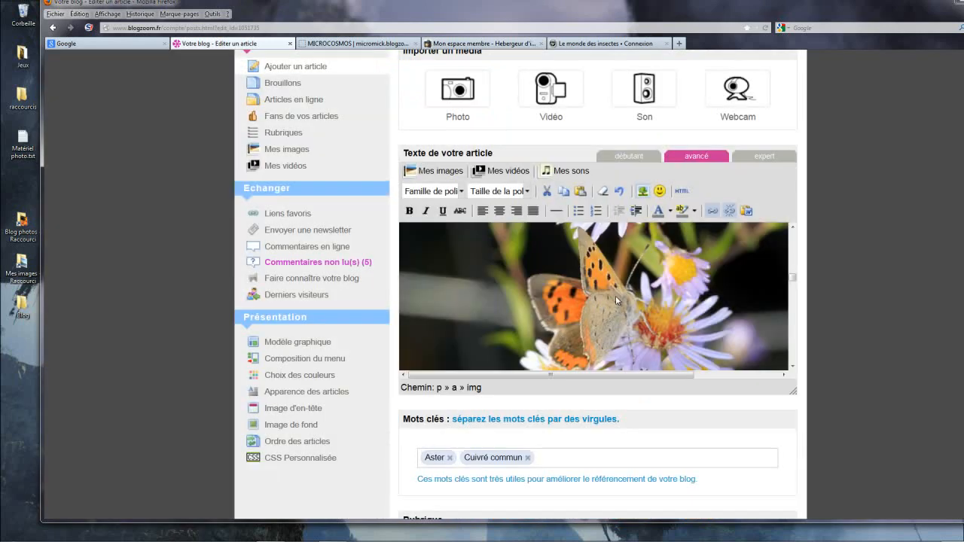
Step: Remove the existing link from the third photo, the single butterfly on a brown background, and start inserting a new link on it
scroll(615, 300, down, 5)
scroll(616, 300, up, 4)
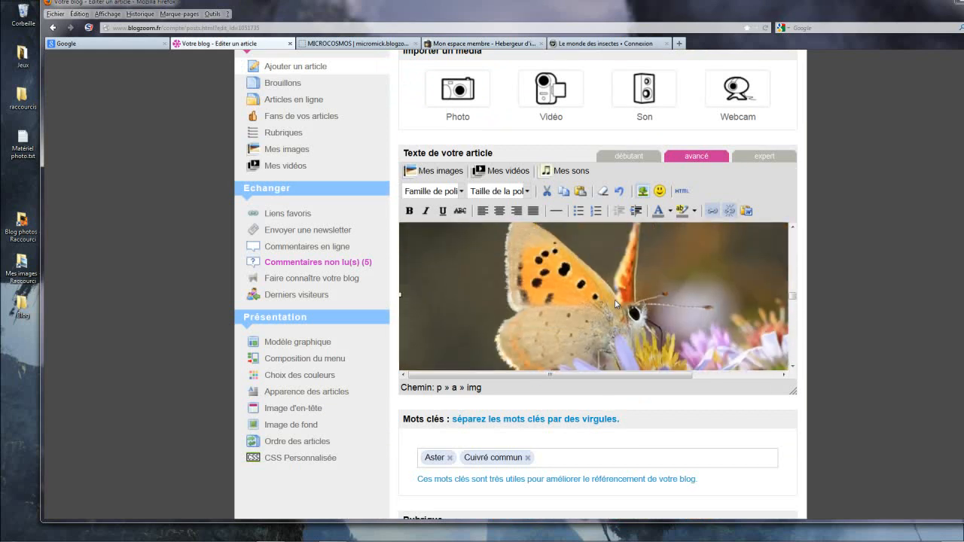
right_click(615, 302)
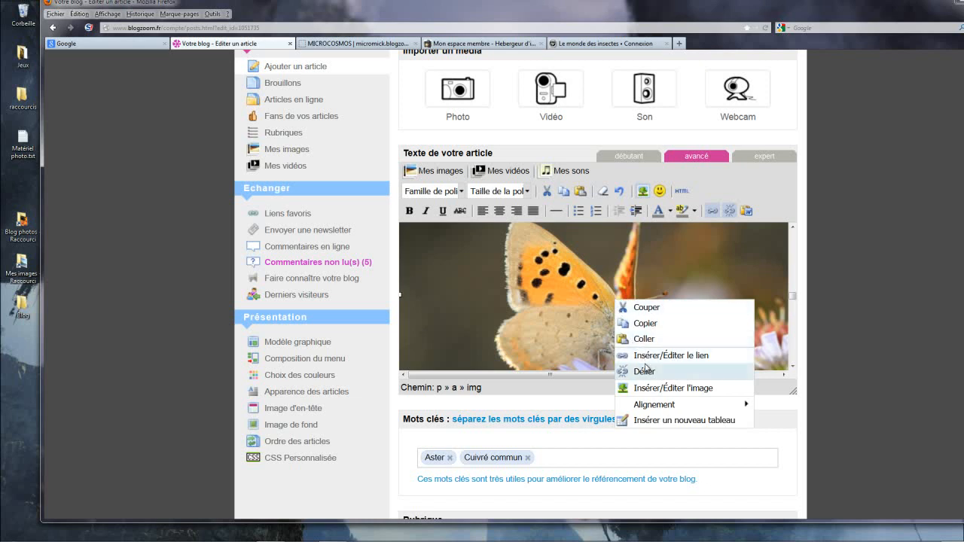
click(647, 372)
right_click(610, 282)
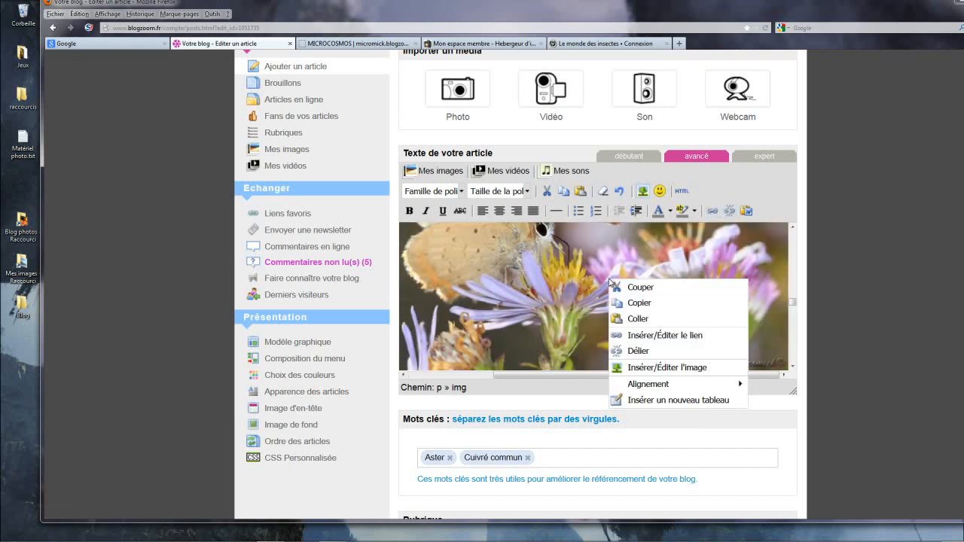
click(636, 335)
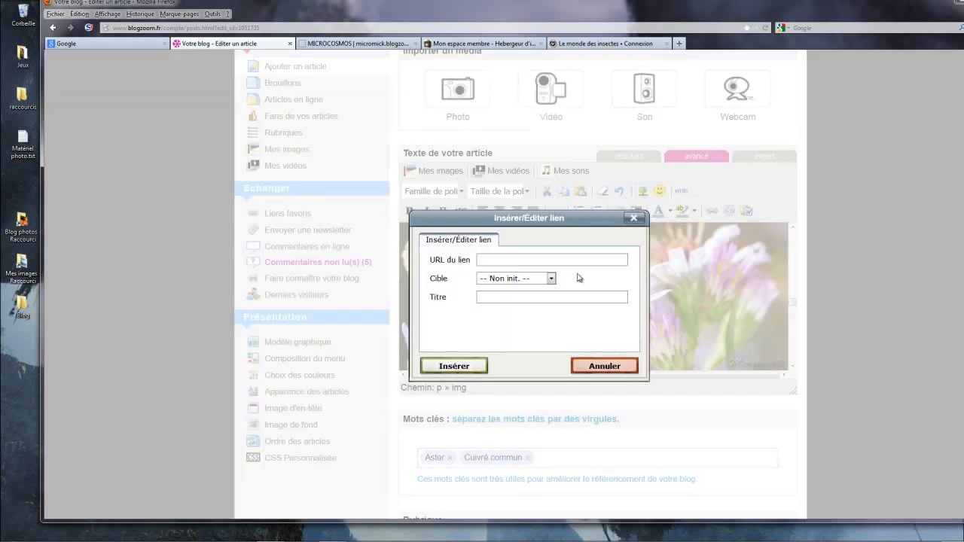
Step: Switch to the HostingPics upload results, reveal the direct image link of 887055CuivrcommunCanon7D168.jpg and copy it
click(483, 43)
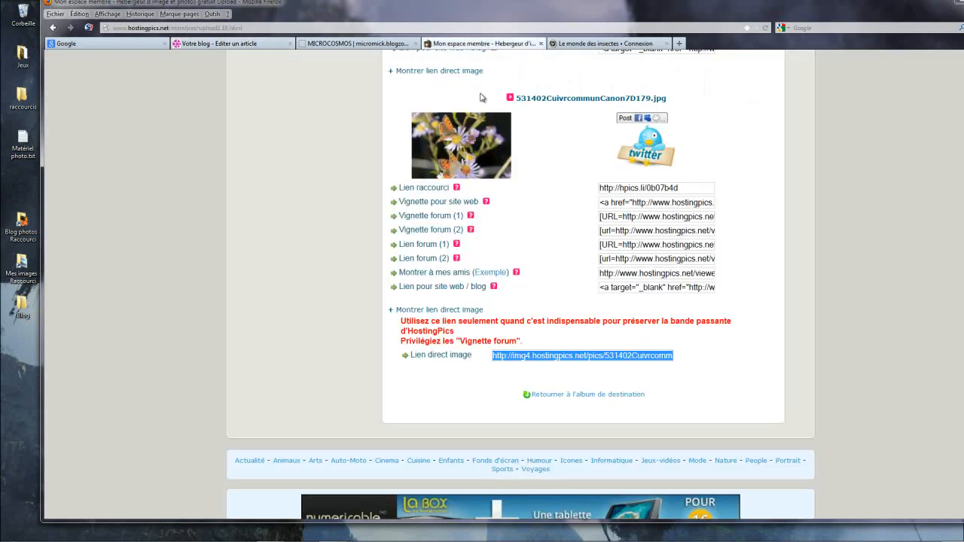
scroll(481, 139, up, 6)
scroll(493, 173, up, 5)
scroll(493, 183, down, 3)
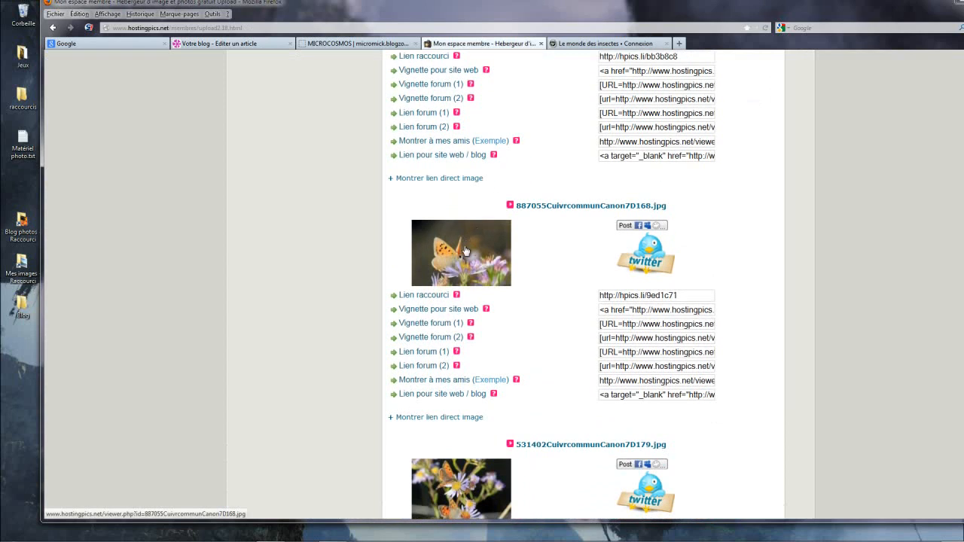
scroll(466, 256, down, 2)
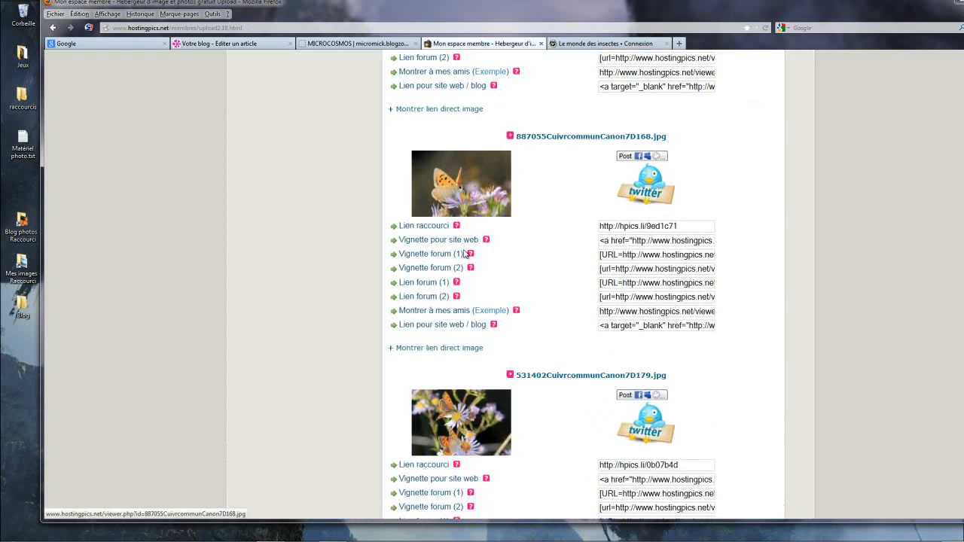
click(455, 349)
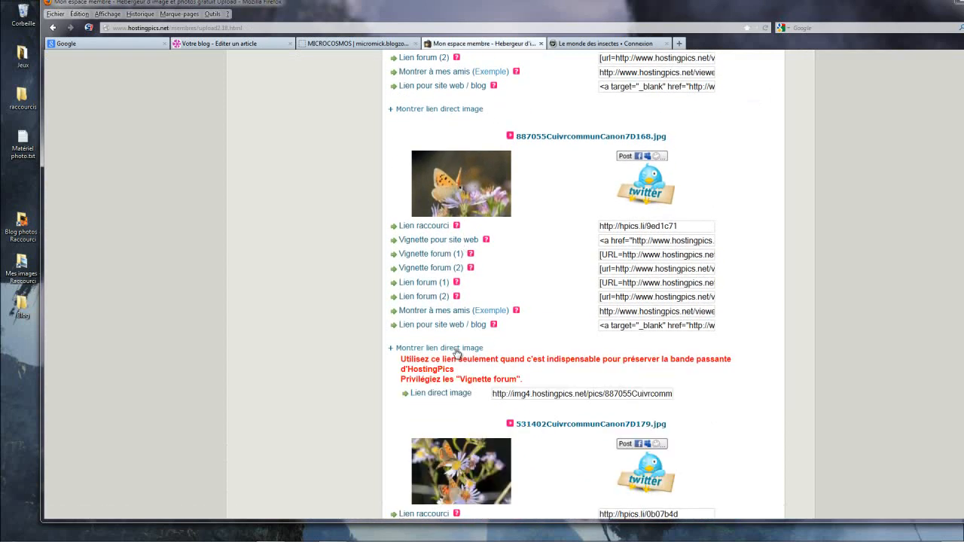
click(504, 393)
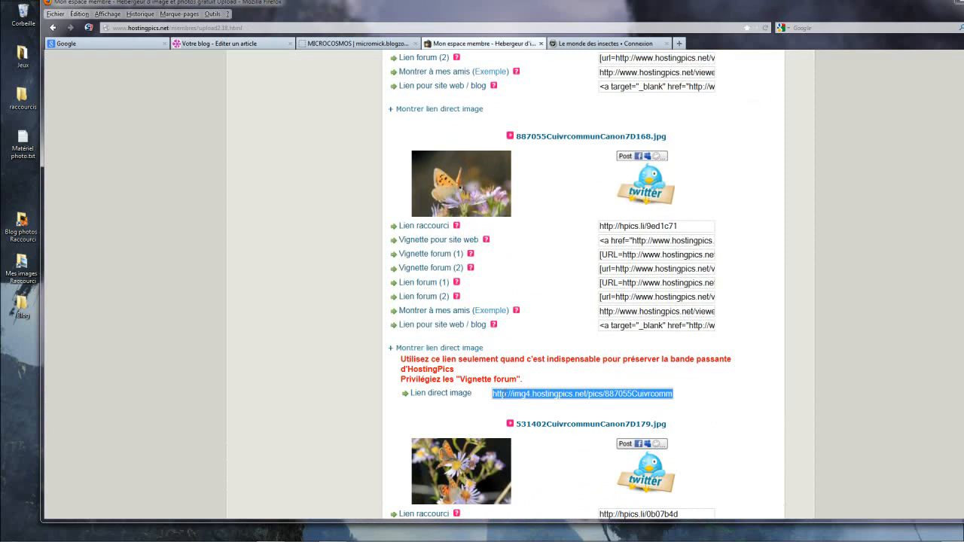
Step: Return to the article editor and link the third photo to the copied 887055CuivrcommunCanon7D168.jpg URL, with Nouvelle fenêtre as its target
click(235, 44)
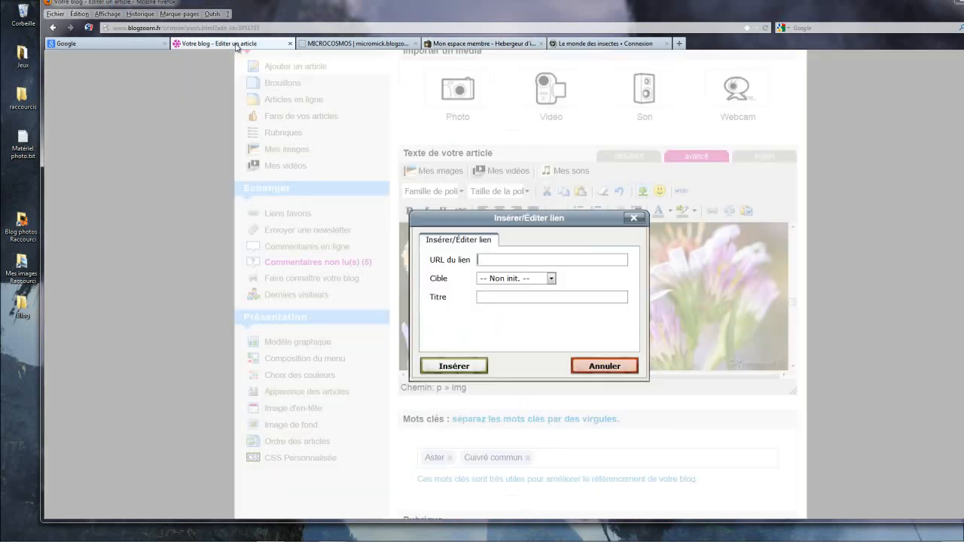
right_click(481, 259)
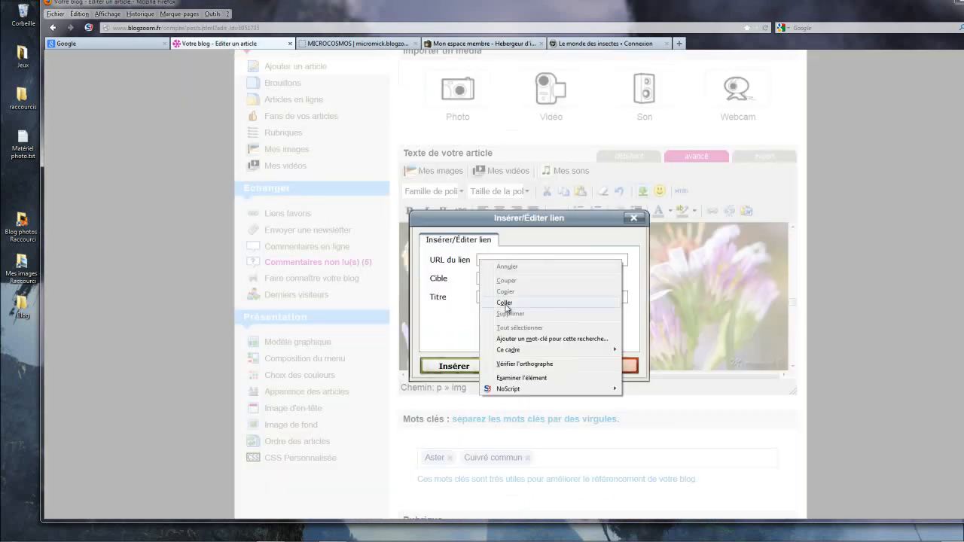
click(564, 301)
click(551, 279)
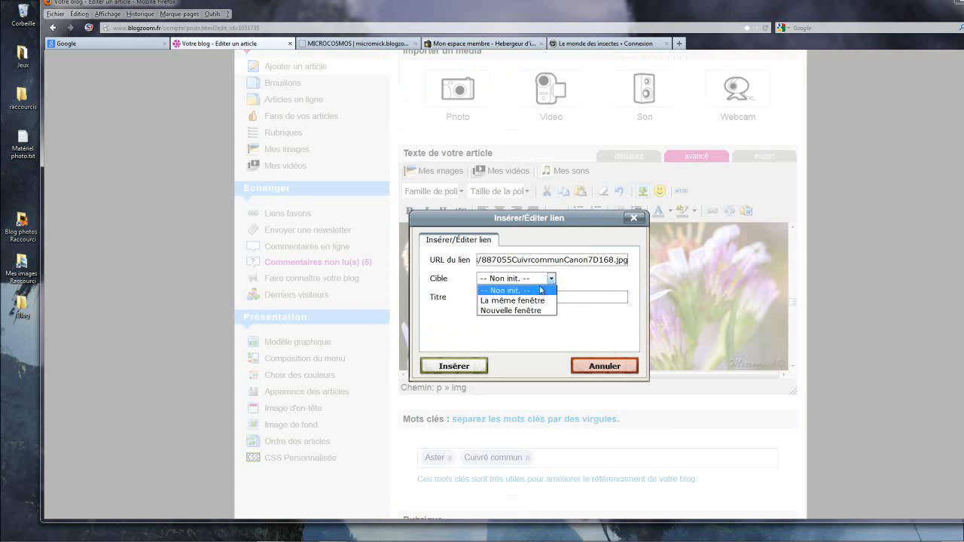
click(515, 313)
click(454, 366)
Step: Remove the existing link from the fourth photo, the butterfly with closed wings, and start inserting a new link on it
scroll(666, 292, down, 5)
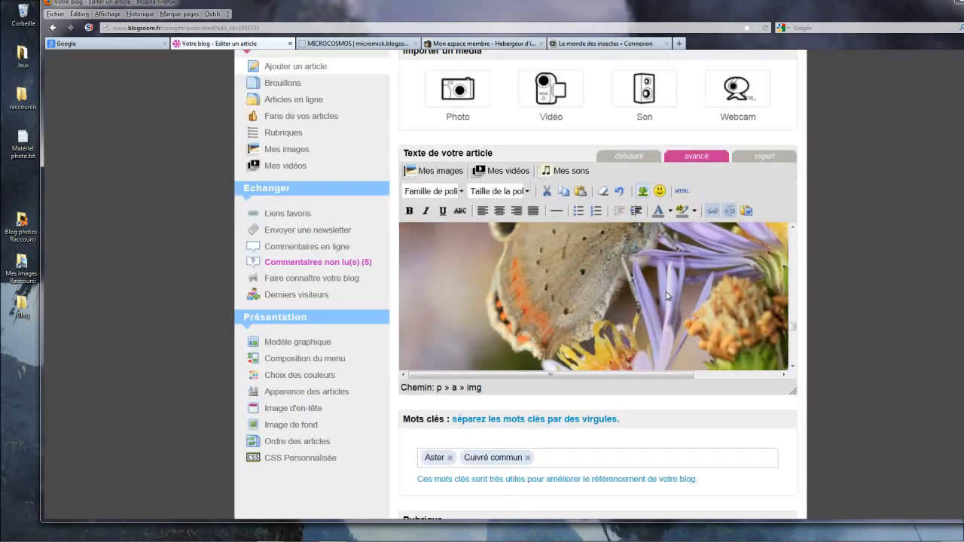
right_click(614, 283)
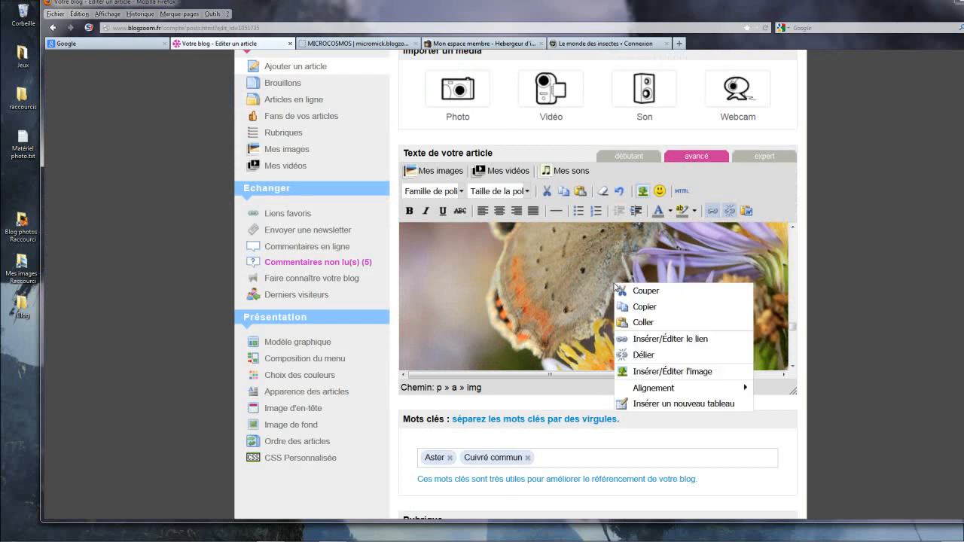
click(641, 354)
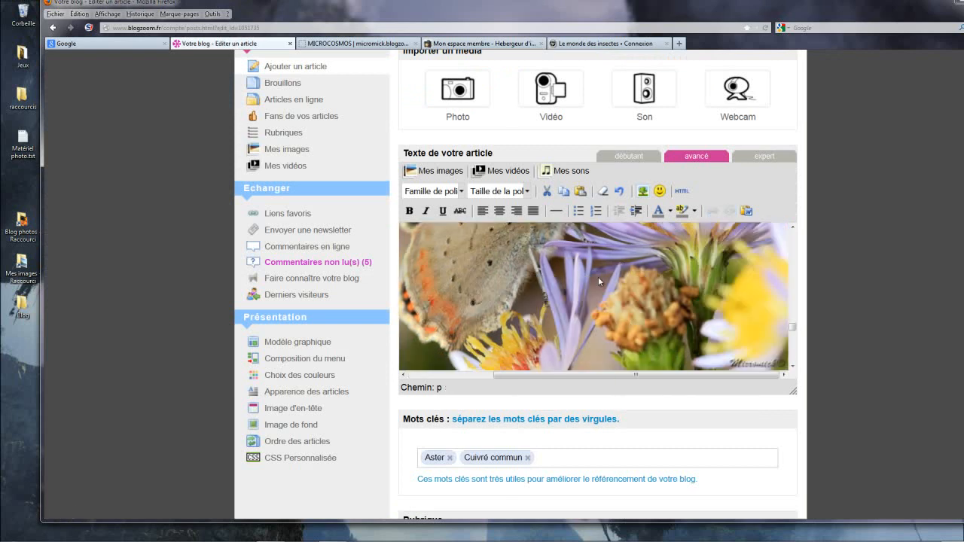
right_click(599, 278)
click(636, 333)
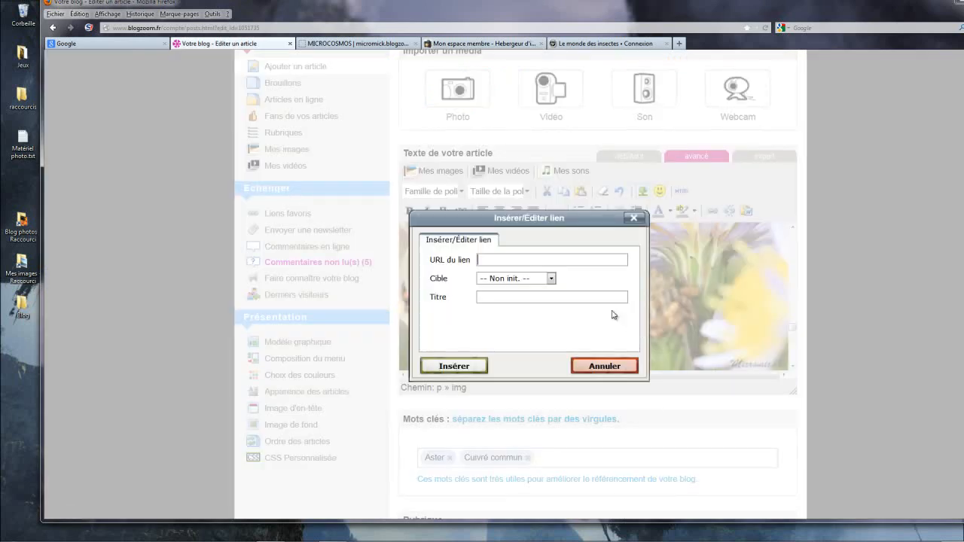
Step: Switch to the HostingPics upload results, reveal the direct image link of 375944CuivrcommunCanon7D165.jpg and copy it
click(476, 44)
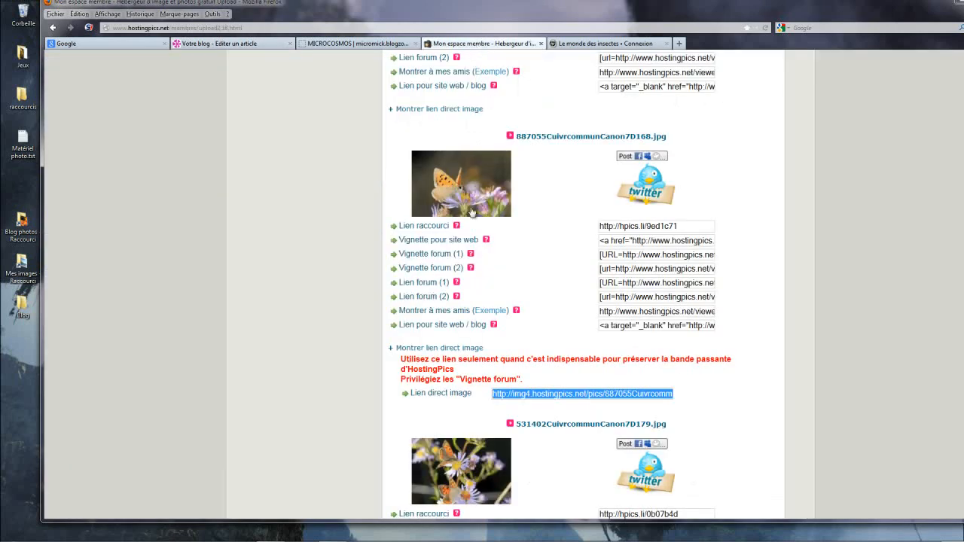
scroll(474, 237, down, 5)
scroll(475, 241, up, 8)
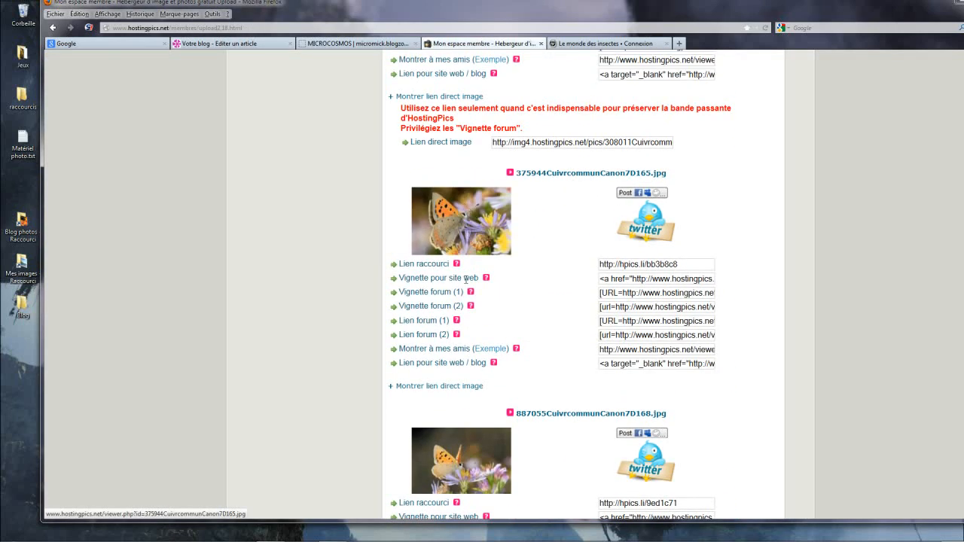
click(427, 387)
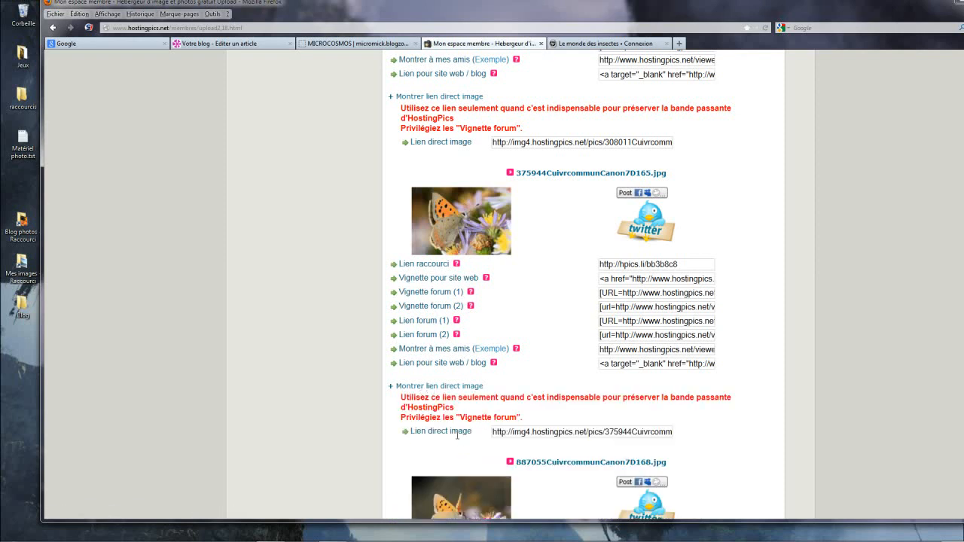
click(523, 431)
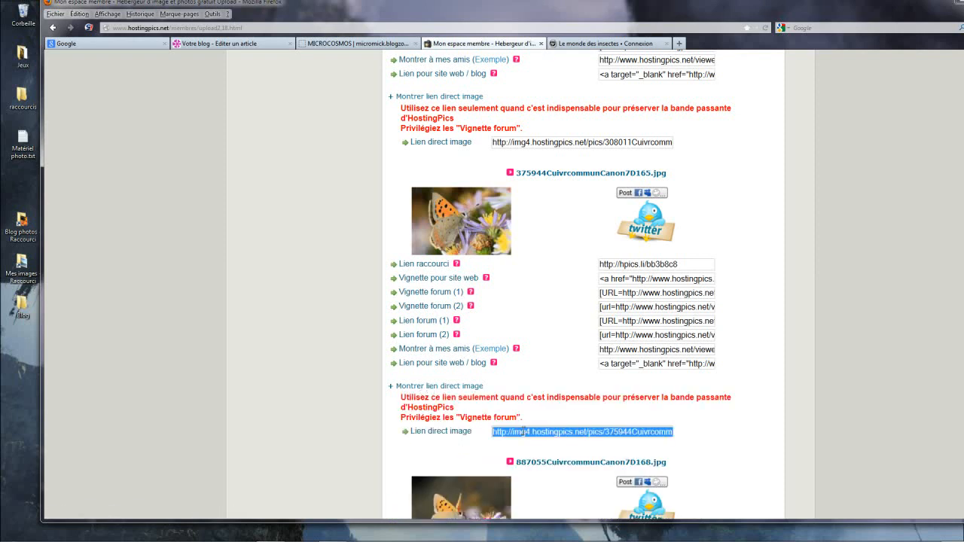
Step: Return to the article editor and link the fourth photo to the copied 375944CuivrcommunCanon7D165.jpg URL, with Nouvelle fenêtre as its target
click(226, 43)
right_click(490, 260)
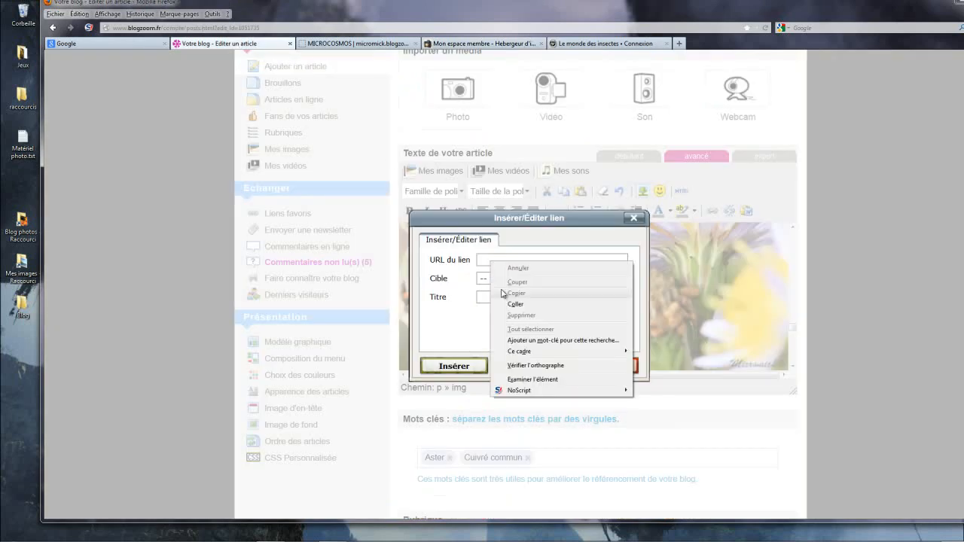
click(518, 304)
click(551, 280)
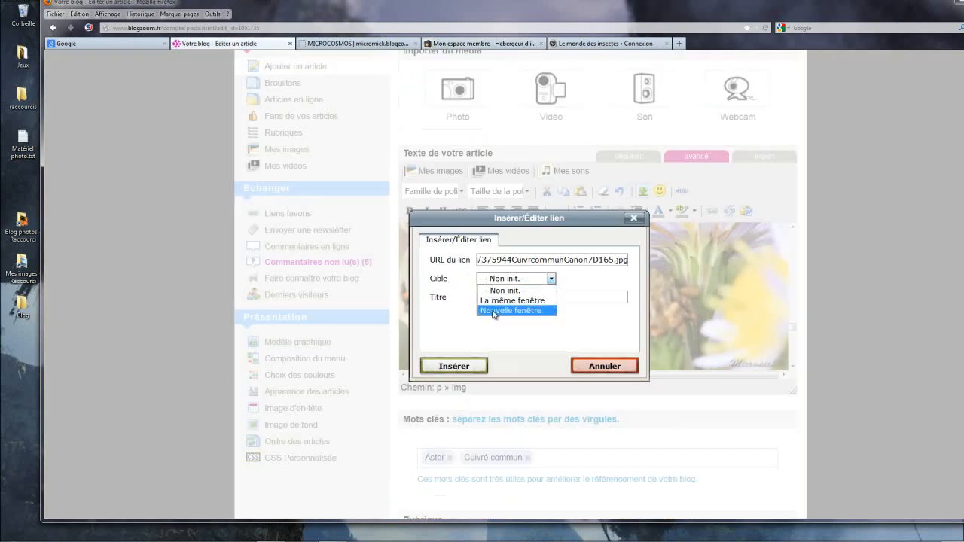
click(498, 310)
click(454, 366)
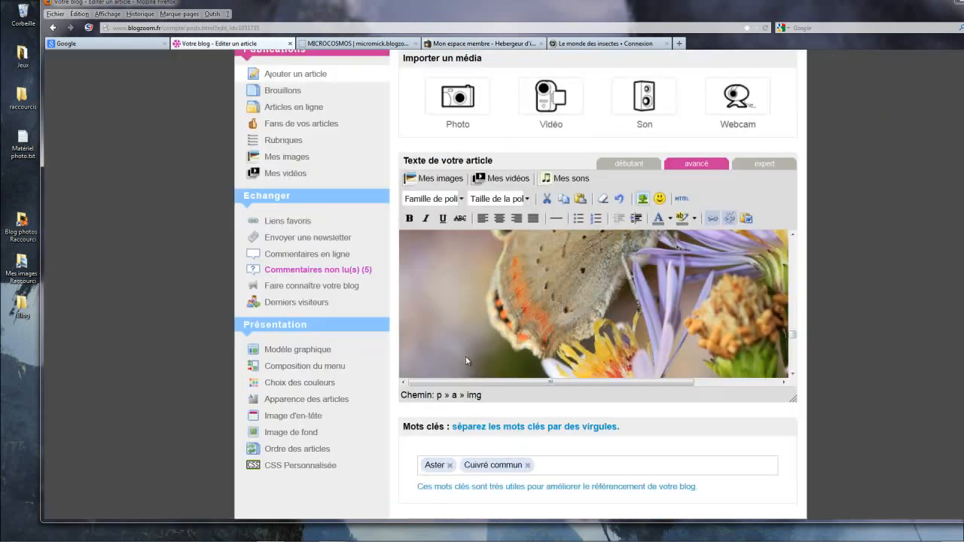
Step: Save the Cuivré commun article as a draft
scroll(625, 296, down, 5)
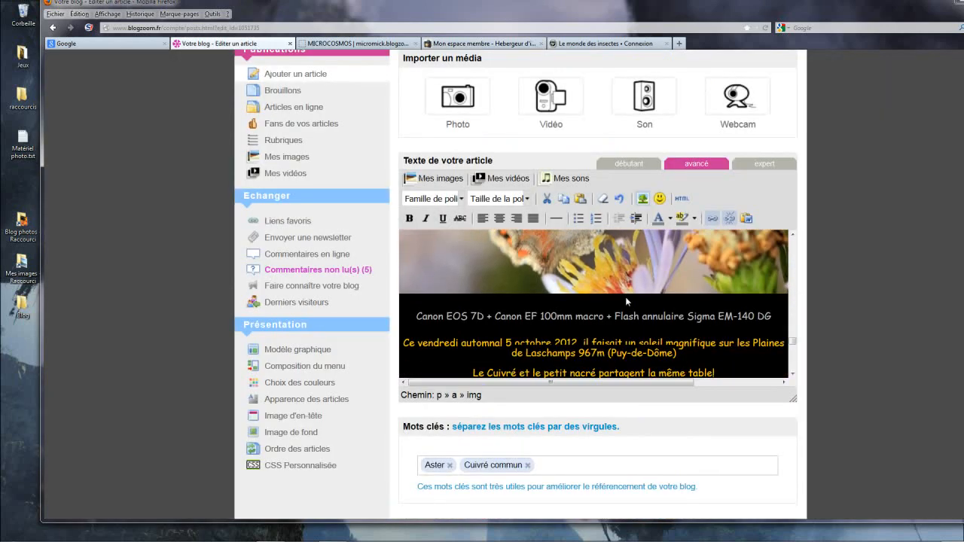
scroll(725, 354, down, 1)
scroll(725, 354, down, 5)
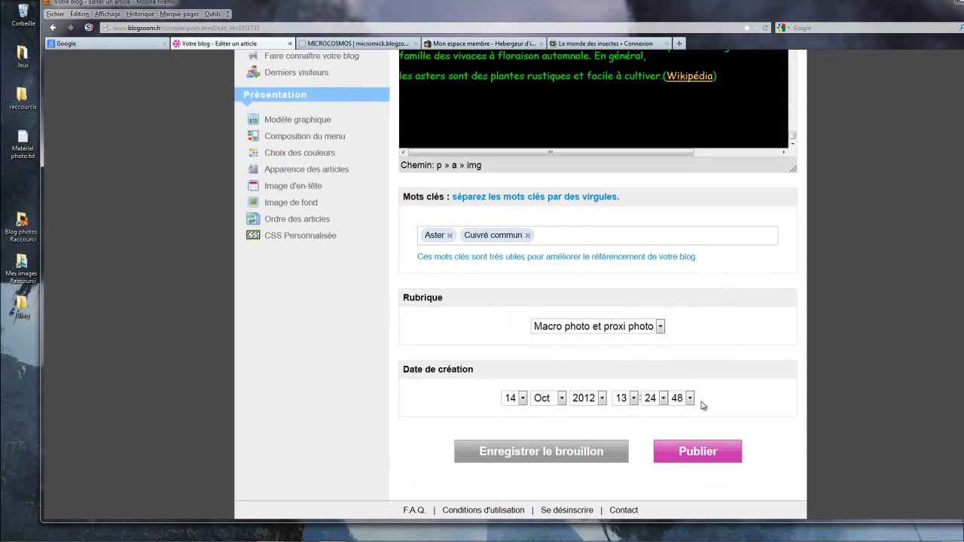
click(574, 453)
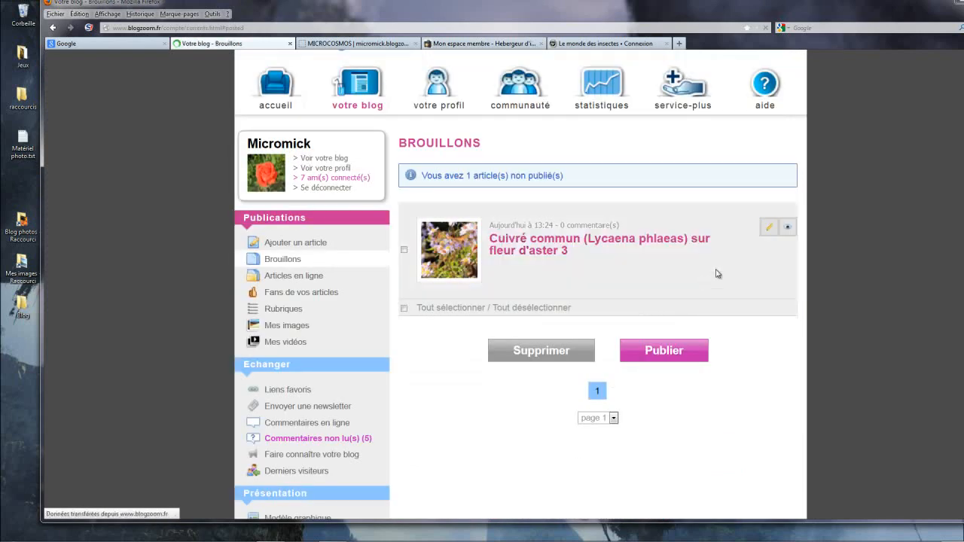
Step: Preview the draft article in a new window and test the first photo's link to its full-size version
right_click(786, 229)
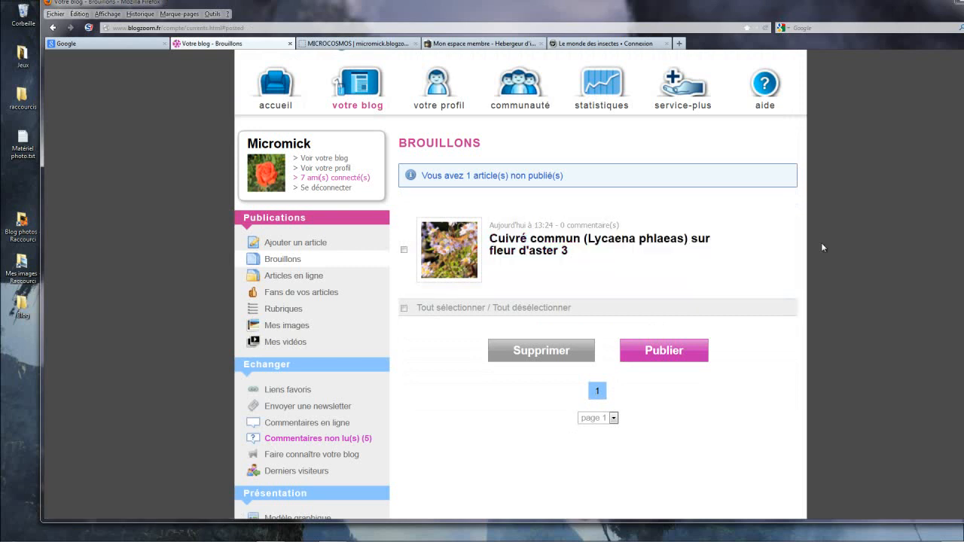
click(824, 246)
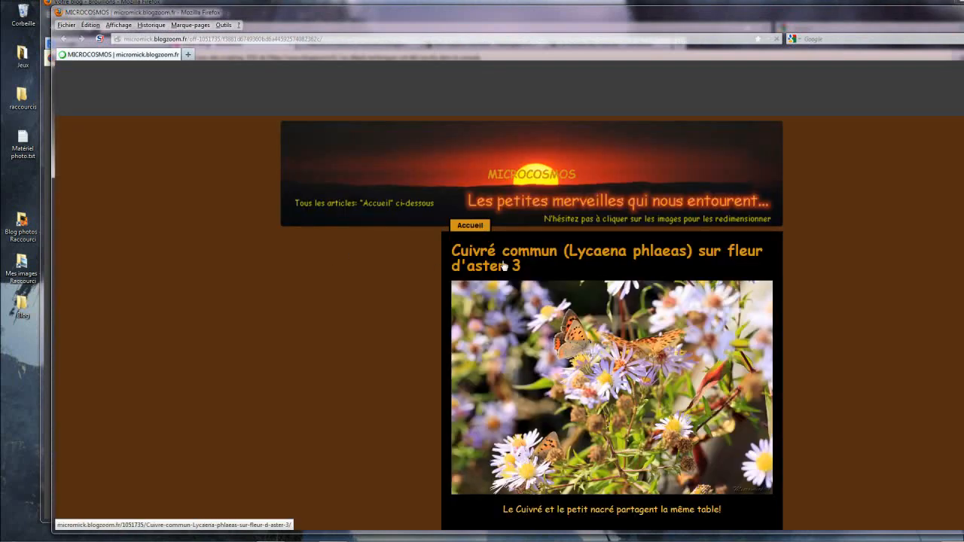
scroll(611, 257, down, 3)
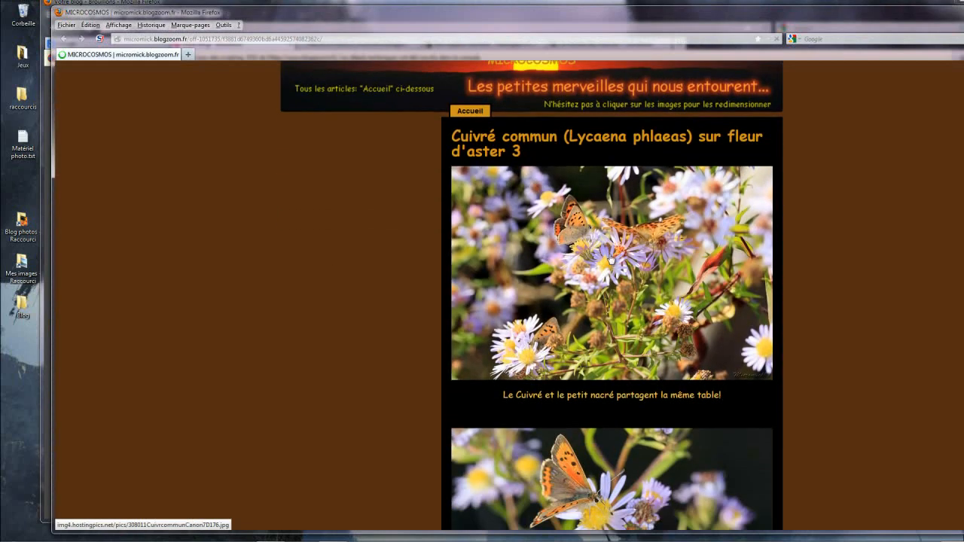
click(611, 259)
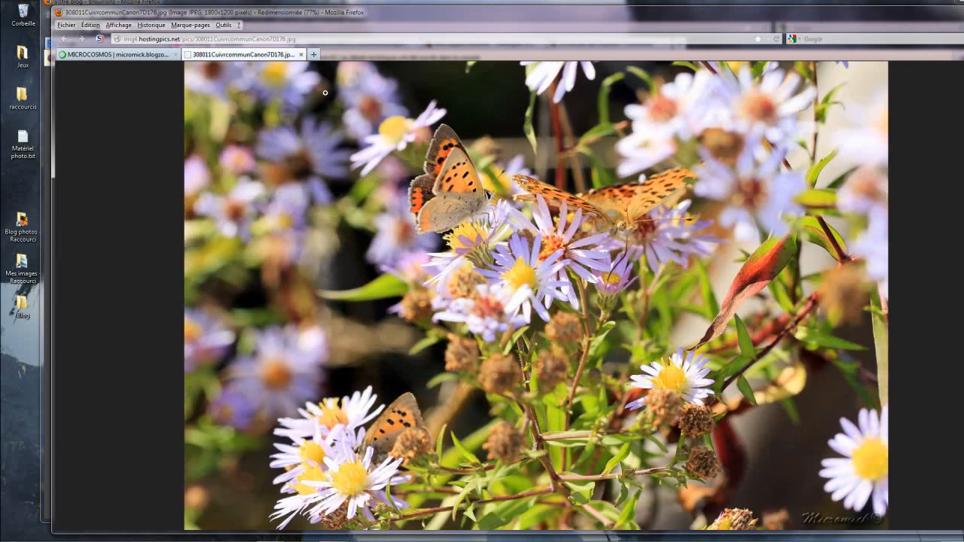
Step: Close the full-size image and test the link of the second photo in the article preview
click(300, 54)
scroll(551, 360, down, 4)
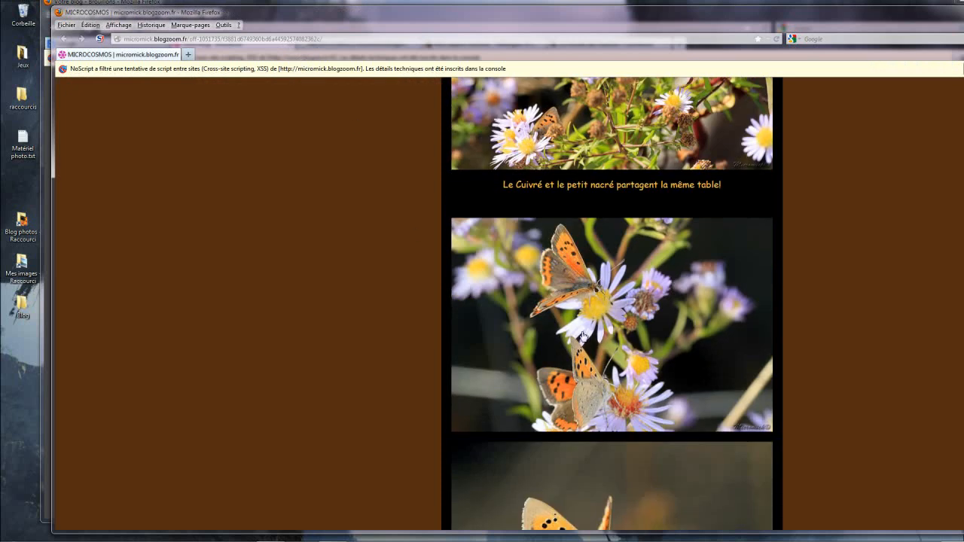
click(610, 282)
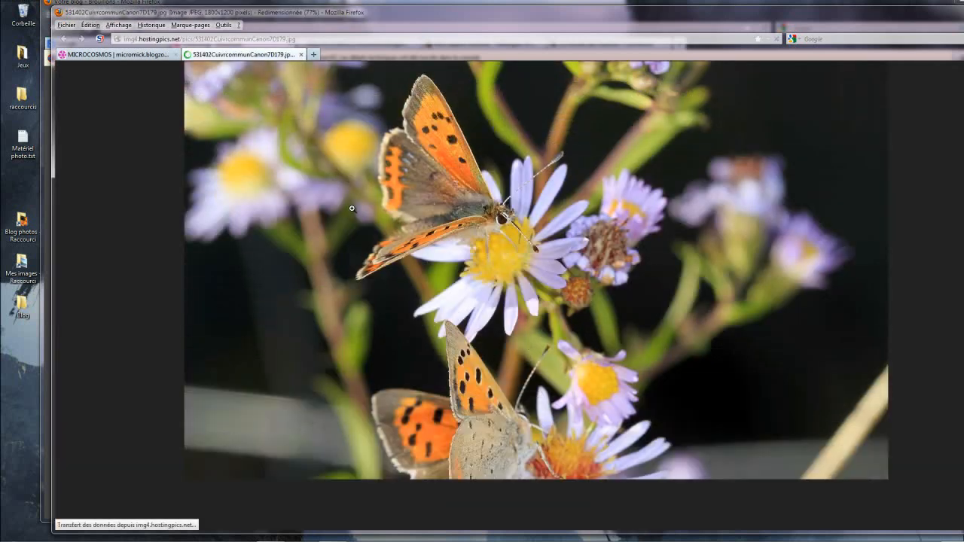
Step: Close the second photo's full-size image and test the links of the third and fourth photos in the article preview
click(300, 54)
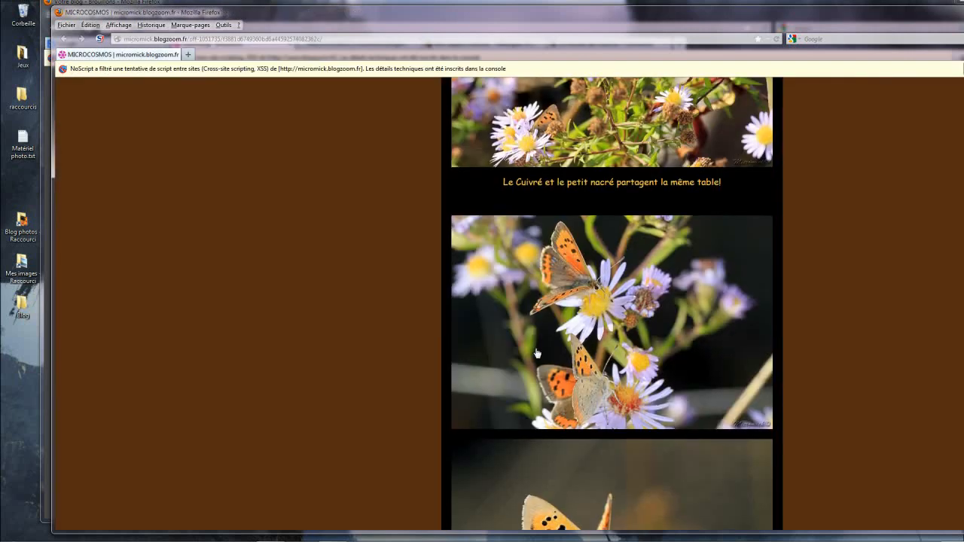
scroll(587, 350, down, 5)
click(633, 342)
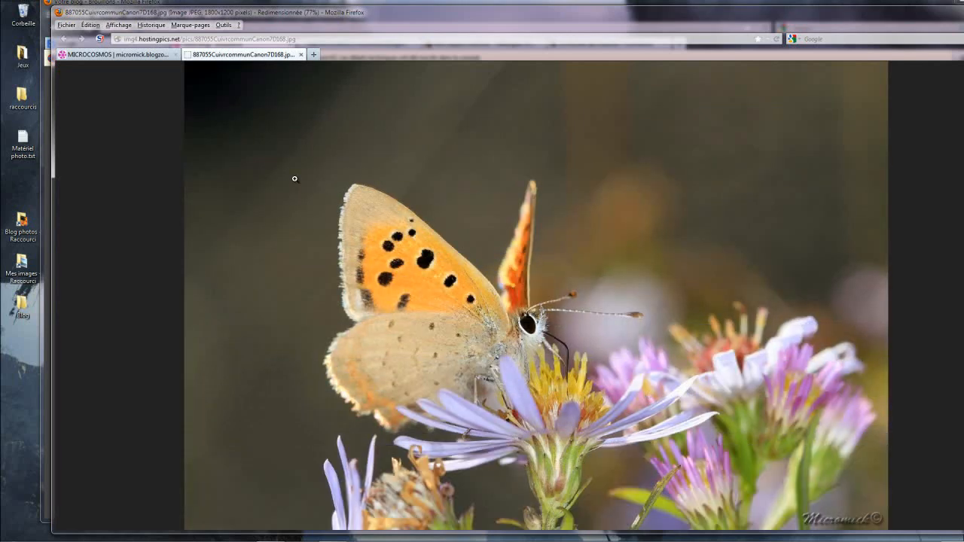
click(301, 55)
scroll(565, 291, down, 3)
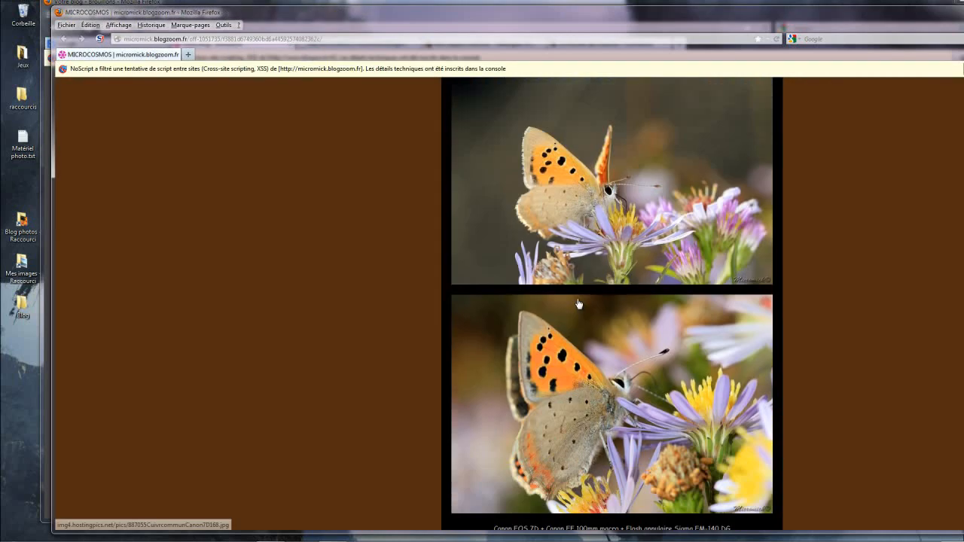
click(625, 348)
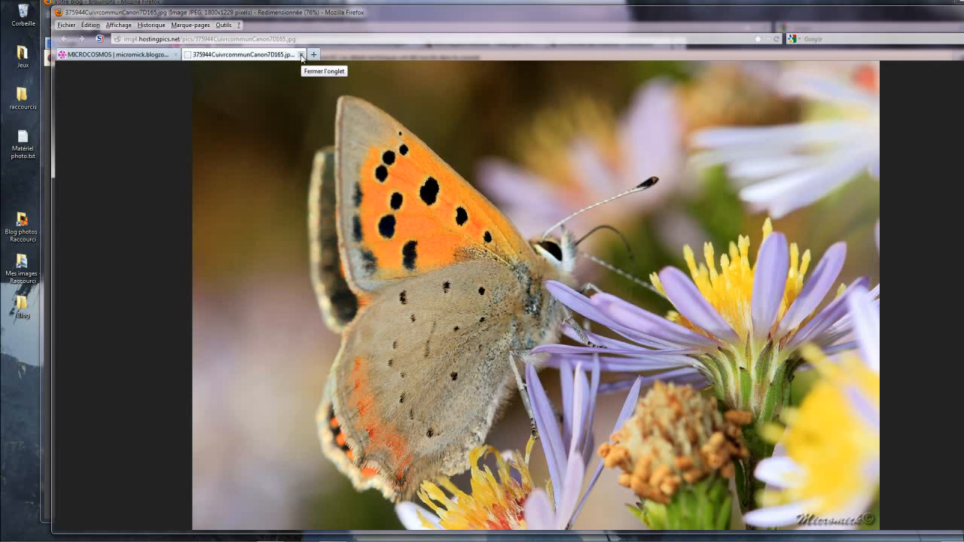
click(301, 56)
Step: Check the rest of the article preview, close it, and publish the Cuivré commun (Lycaena phlaeas) sur fleur d'aster 3 draft
scroll(533, 271, down, 4)
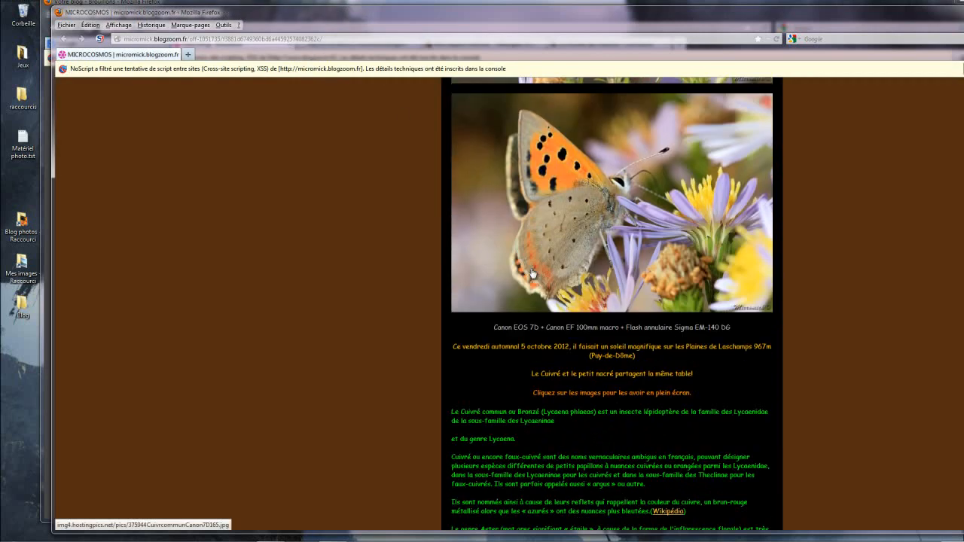
scroll(614, 315, down, 4)
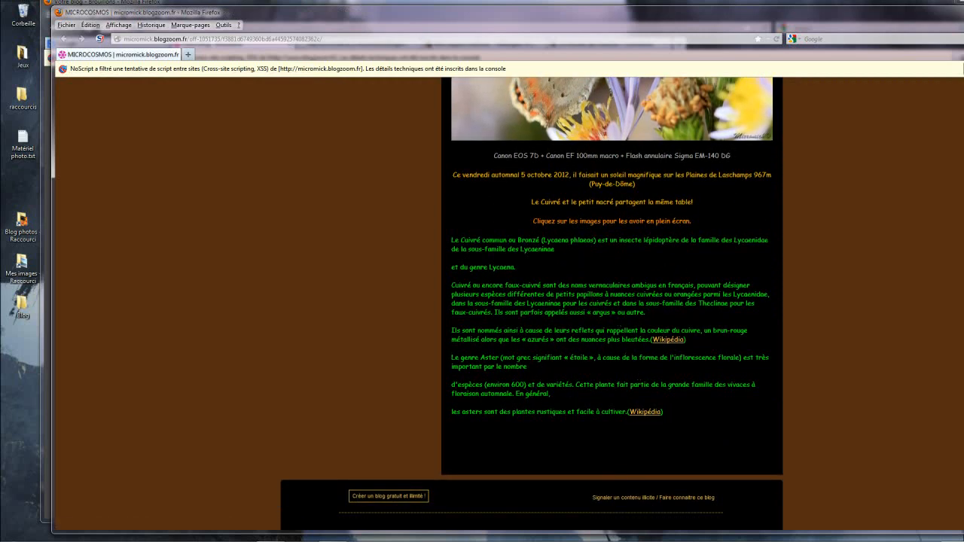
key(ctrl+w)
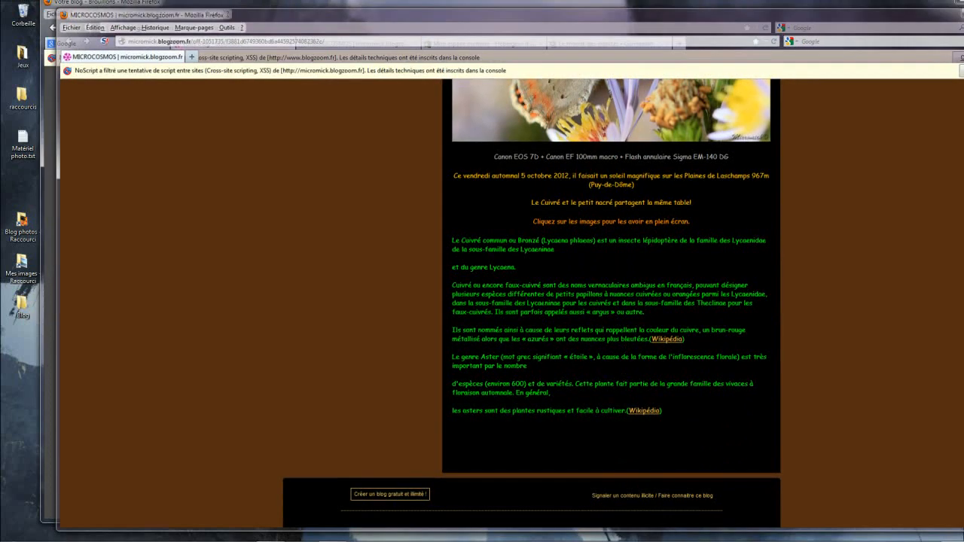
click(404, 267)
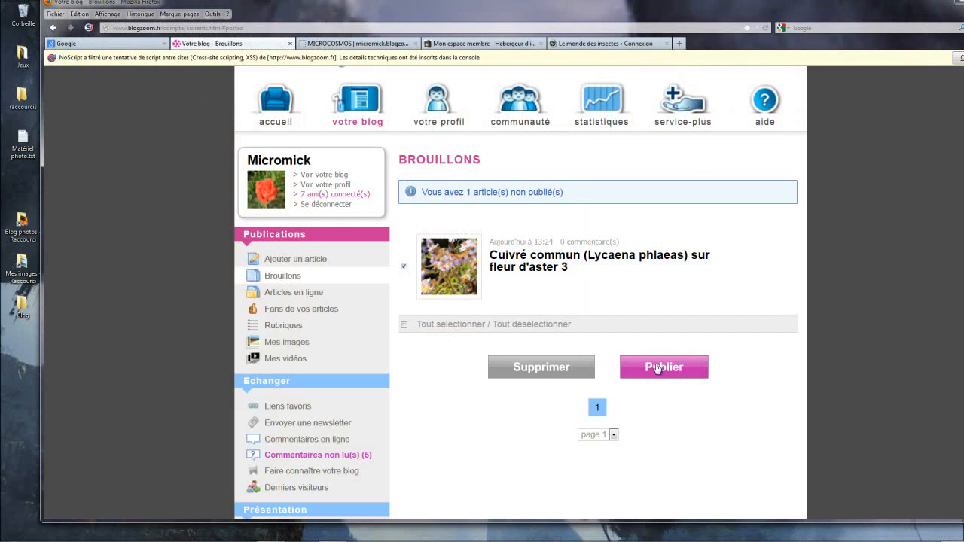
click(658, 368)
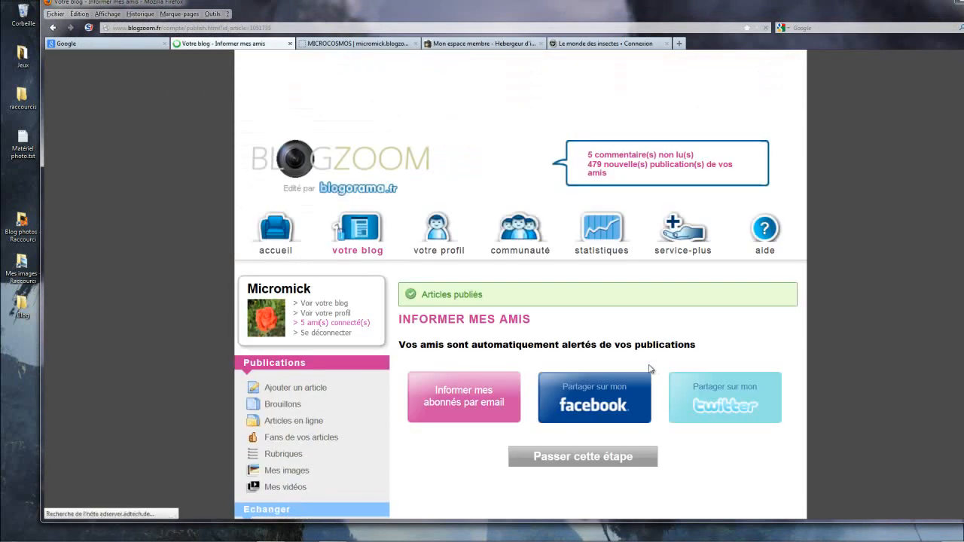
Step: Inform the blog's subscribers by email and share the published article on Facebook, returning to the Informer mes amis page
click(470, 402)
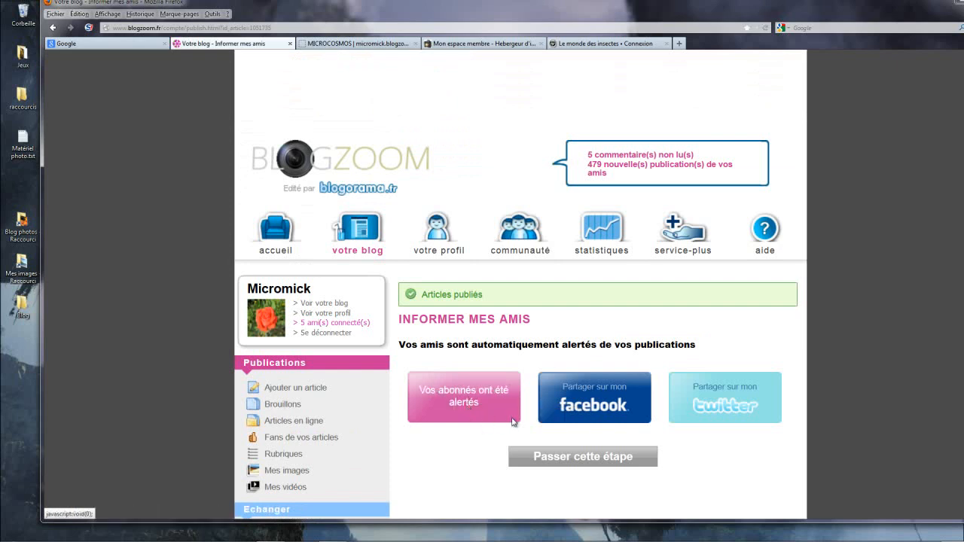
click(576, 407)
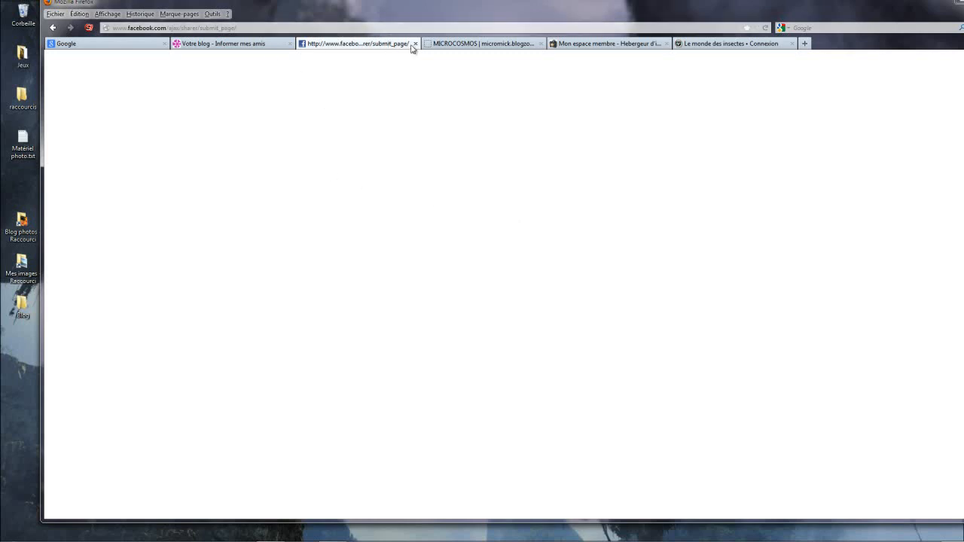
click(262, 46)
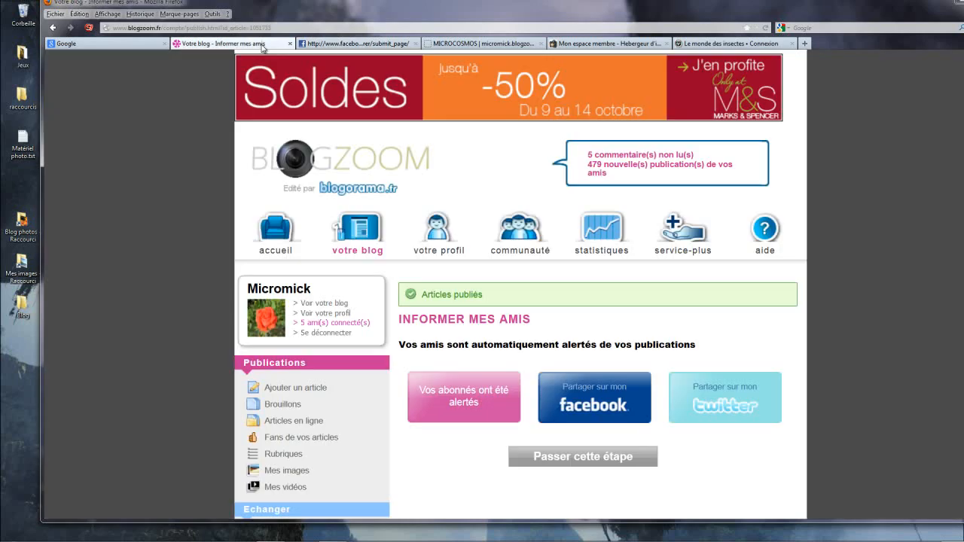
Step: View the public blog and look through the photos of the published Cuivré commun article
click(342, 303)
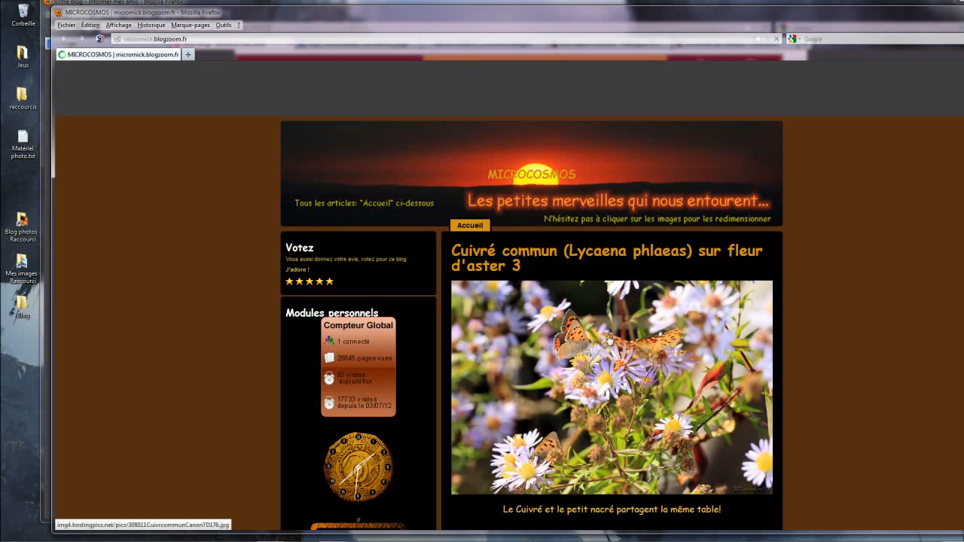
scroll(646, 298, down, 3)
scroll(647, 299, down, 5)
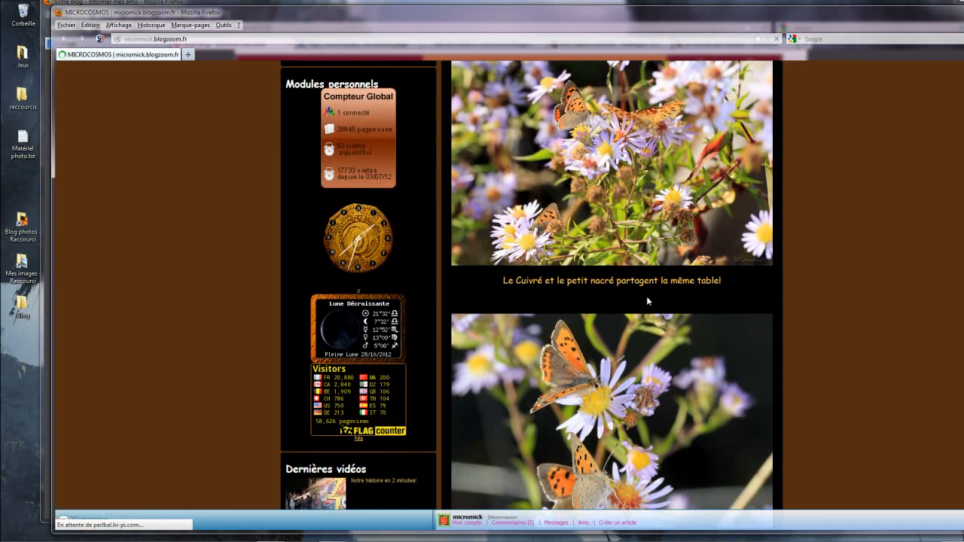
scroll(647, 303, down, 7)
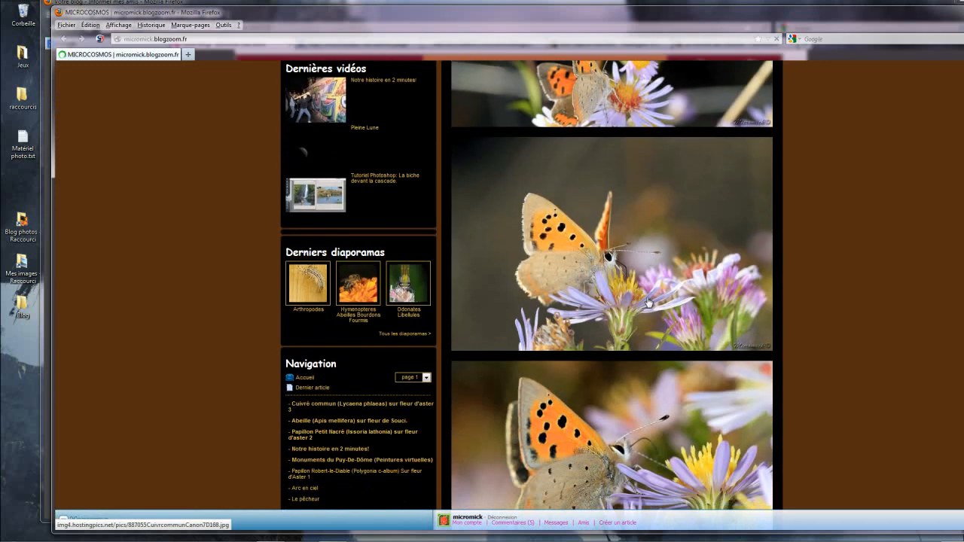